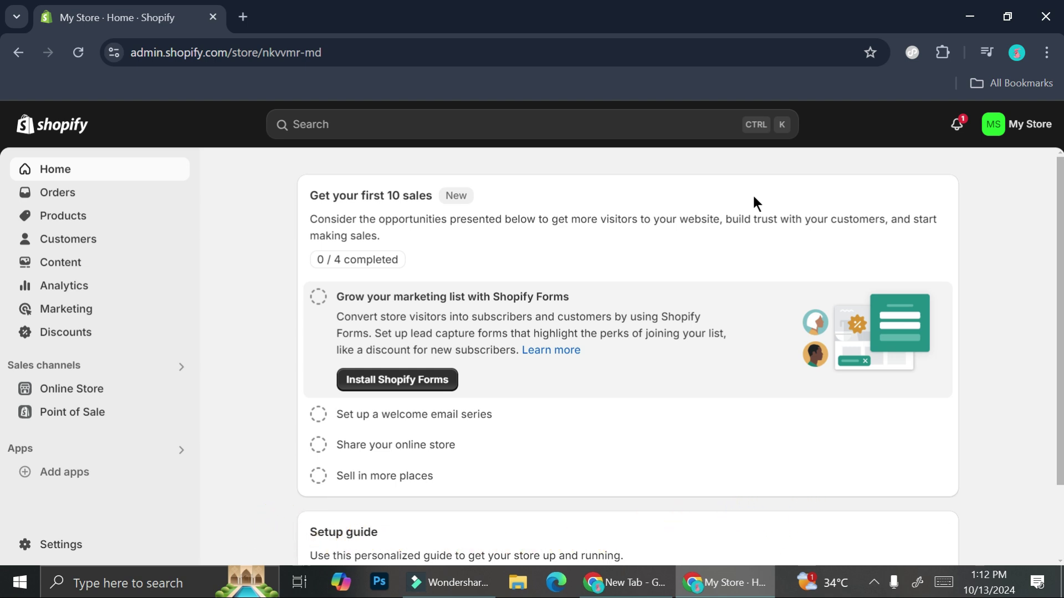
Step: Open the live storefront from the Online Store themes page and examine its home page, including the featured products and contact sections
{"action": "left_click", "coordinate": [71, 390]}
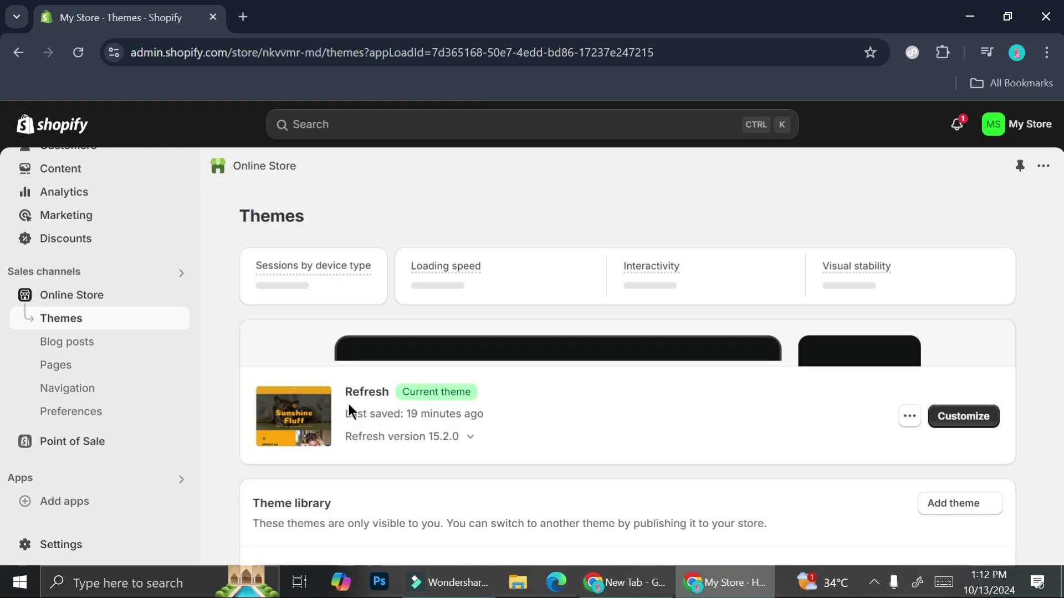
{"action": "left_click", "coordinate": [933, 227]}
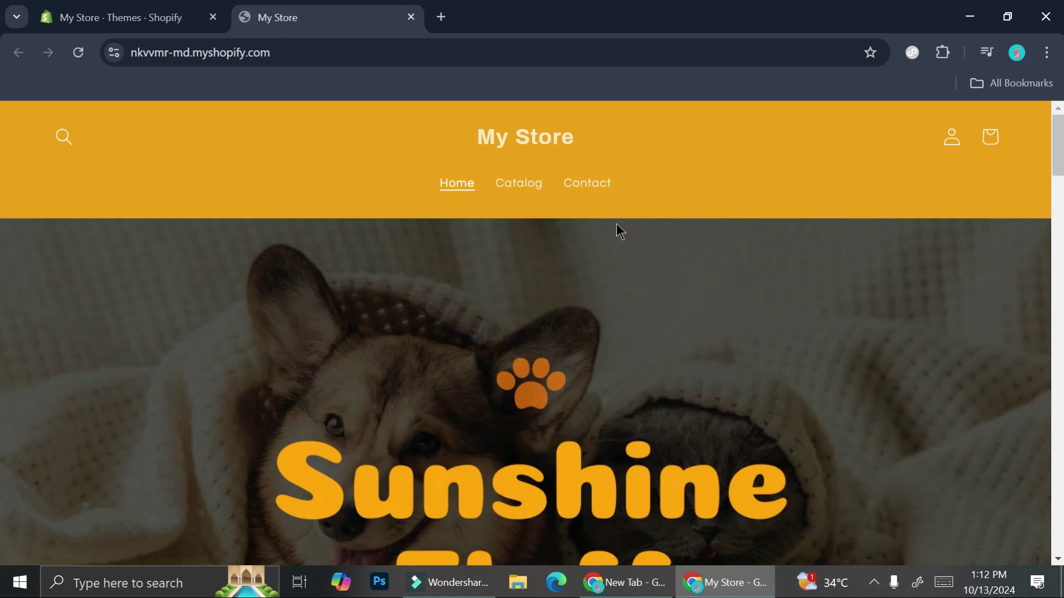
{"action": "scroll", "coordinate": [820, 285], "scroll_direction": "down", "scroll_amount": 10}
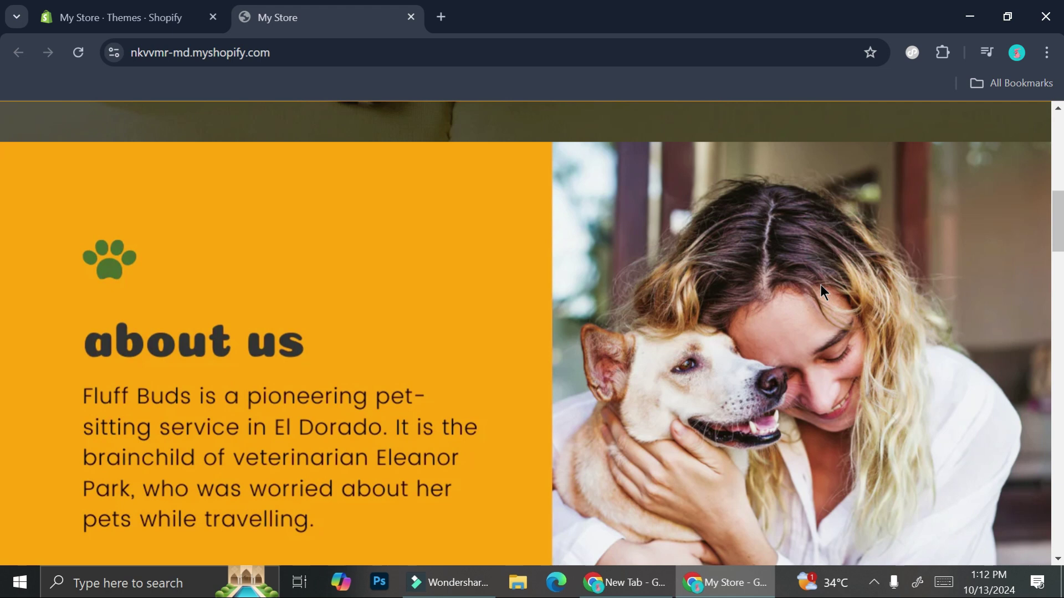
{"action": "scroll", "coordinate": [821, 285], "scroll_direction": "down", "scroll_amount": 10}
{"action": "scroll", "coordinate": [820, 285], "scroll_direction": "down", "scroll_amount": 4}
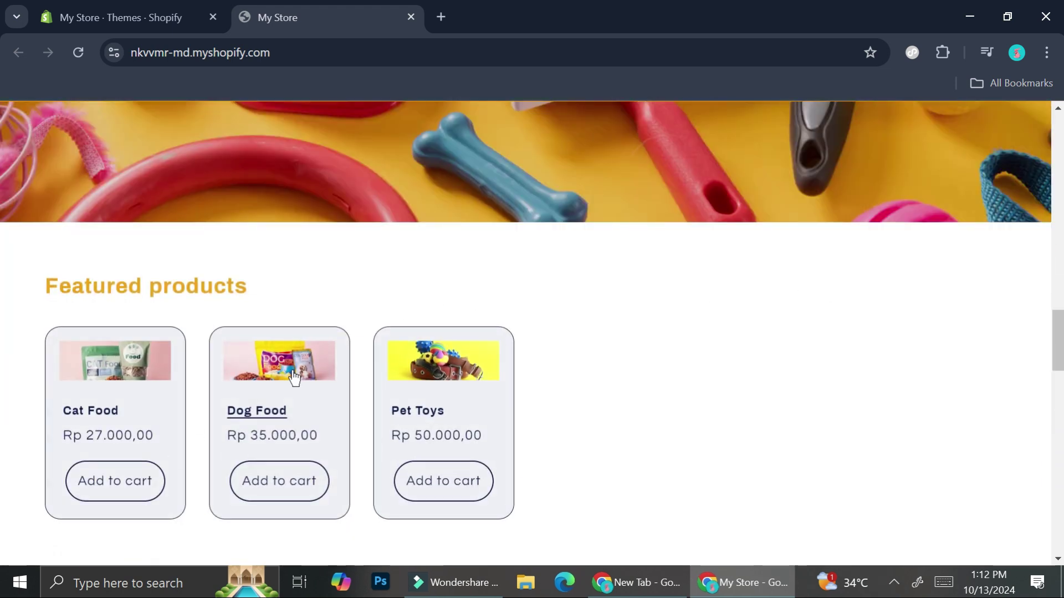
{"action": "scroll", "coordinate": [443, 421], "scroll_direction": "up", "scroll_amount": 5}
{"action": "scroll", "coordinate": [446, 370], "scroll_direction": "up", "scroll_amount": 3}
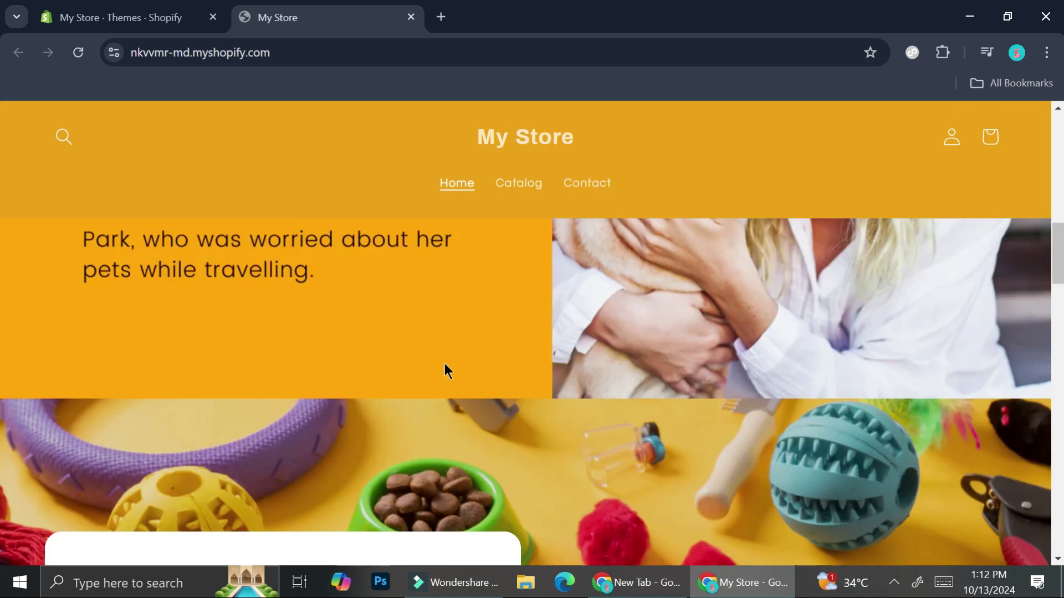
{"action": "scroll", "coordinate": [444, 370], "scroll_direction": "down", "scroll_amount": 4}
{"action": "scroll", "coordinate": [419, 331], "scroll_direction": "down", "scroll_amount": 4}
{"action": "scroll", "coordinate": [420, 331], "scroll_direction": "down", "scroll_amount": 10}
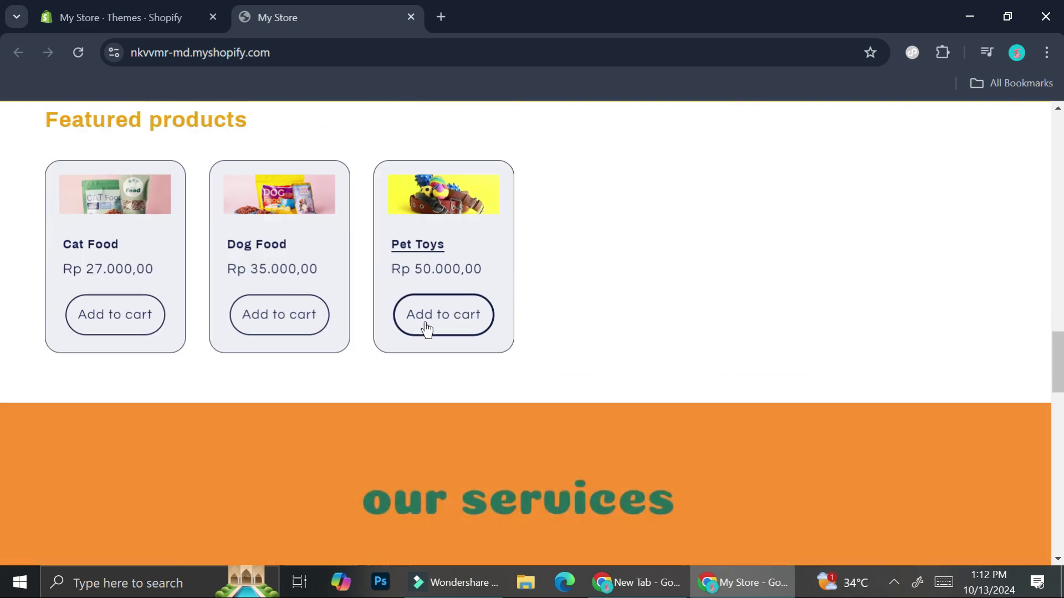
{"action": "scroll", "coordinate": [534, 340], "scroll_direction": "down", "scroll_amount": 10}
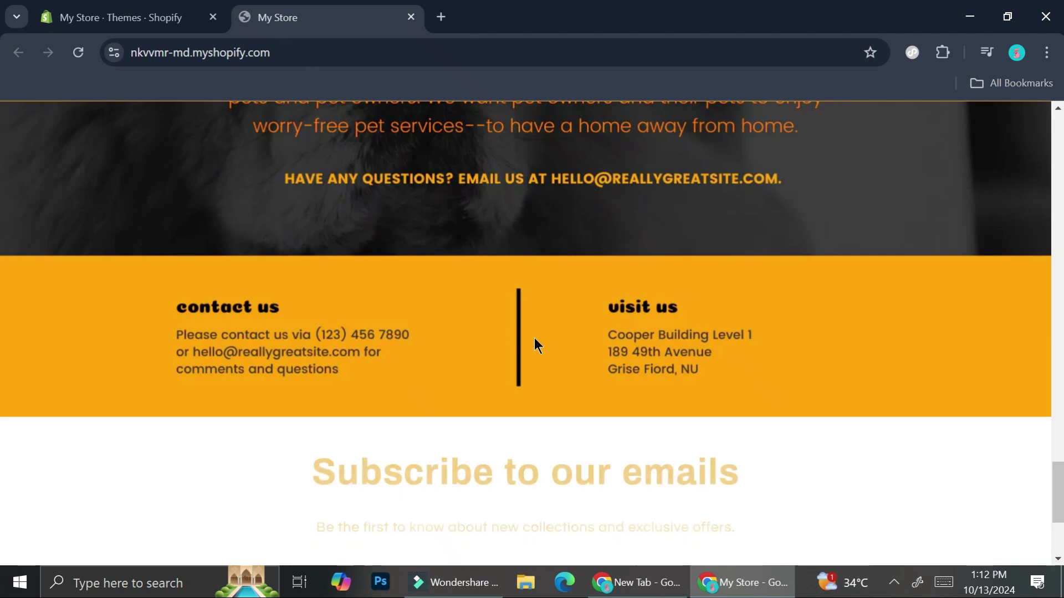
{"action": "scroll", "coordinate": [535, 339], "scroll_direction": "up", "scroll_amount": 18}
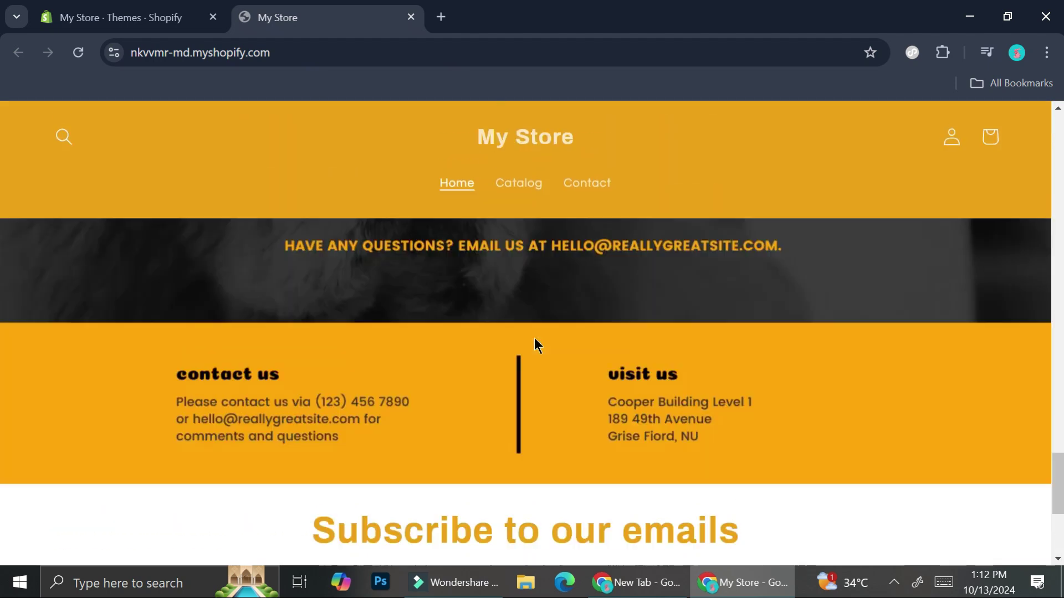
{"action": "scroll", "coordinate": [534, 339], "scroll_direction": "up", "scroll_amount": 10}
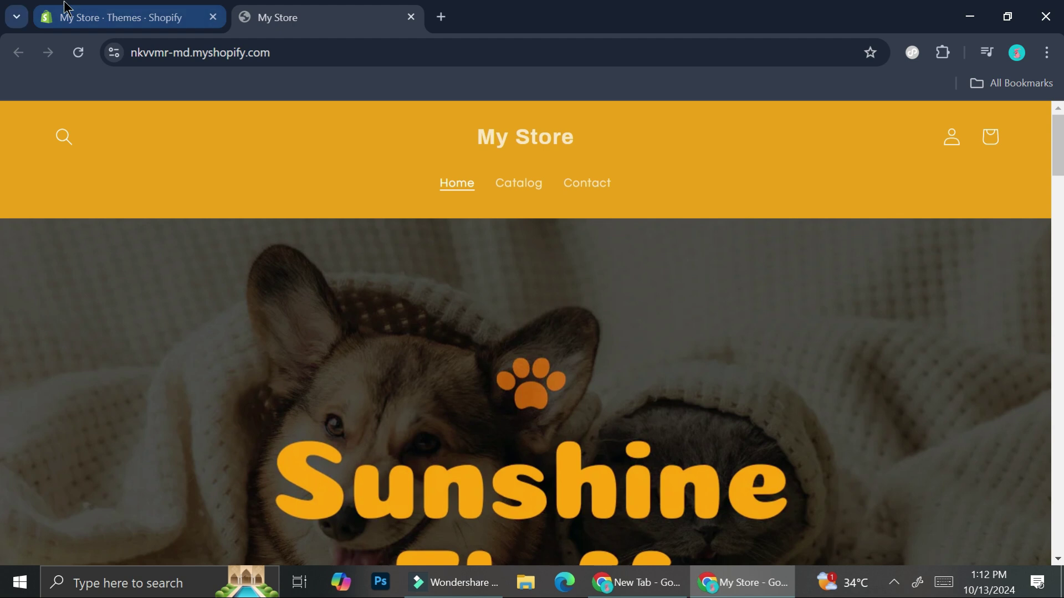
Step: Return to the store admin and open the Shopify App Store from the recommended apps for adding to the store
{"action": "left_click", "coordinate": [88, 9]}
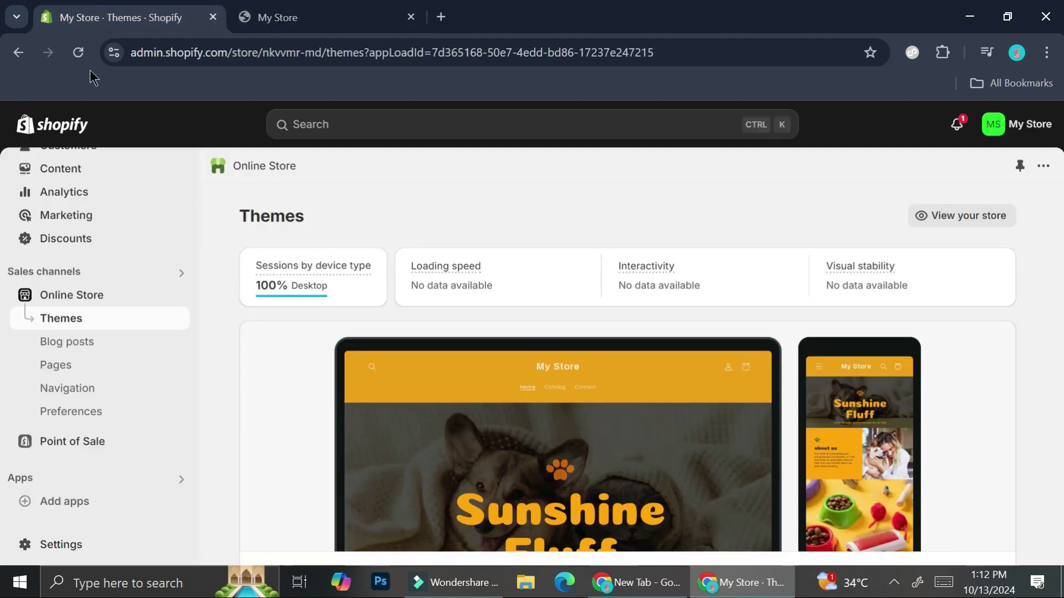
{"action": "left_click", "coordinate": [52, 505]}
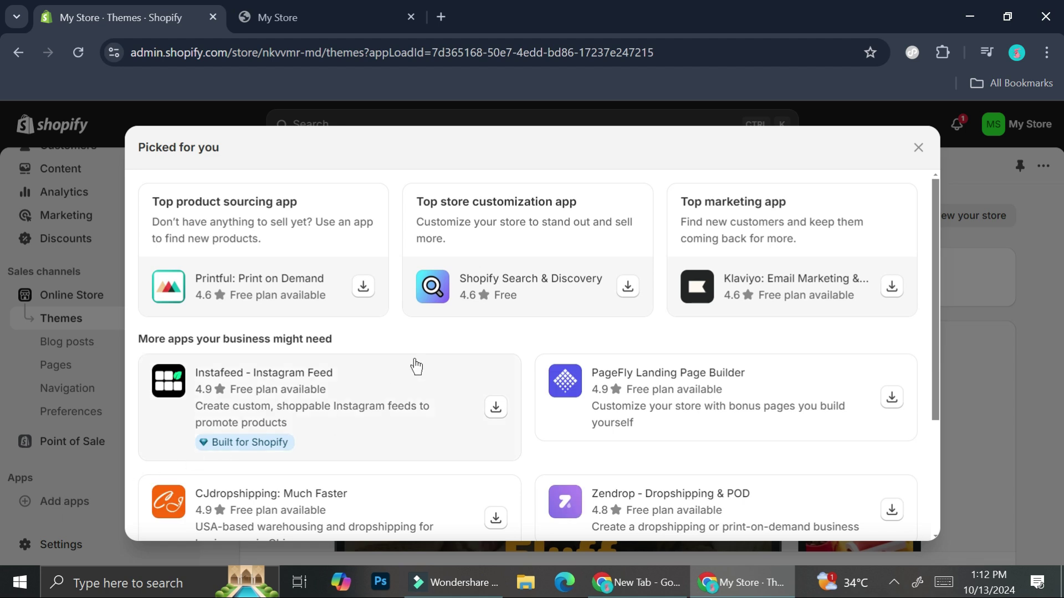
{"action": "scroll", "coordinate": [466, 323], "scroll_direction": "down", "scroll_amount": 3}
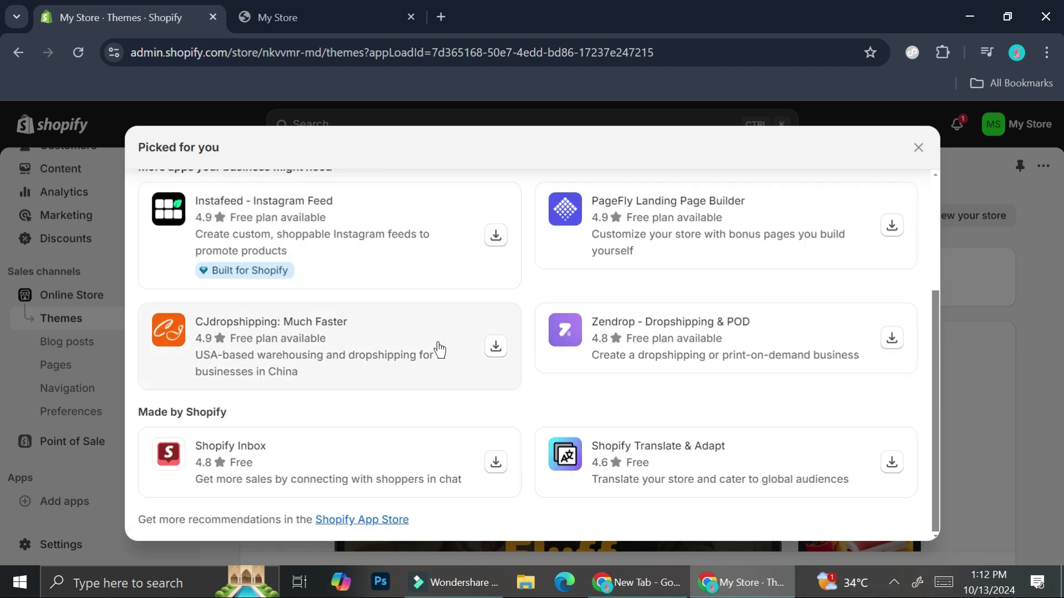
{"action": "left_click", "coordinate": [354, 520]}
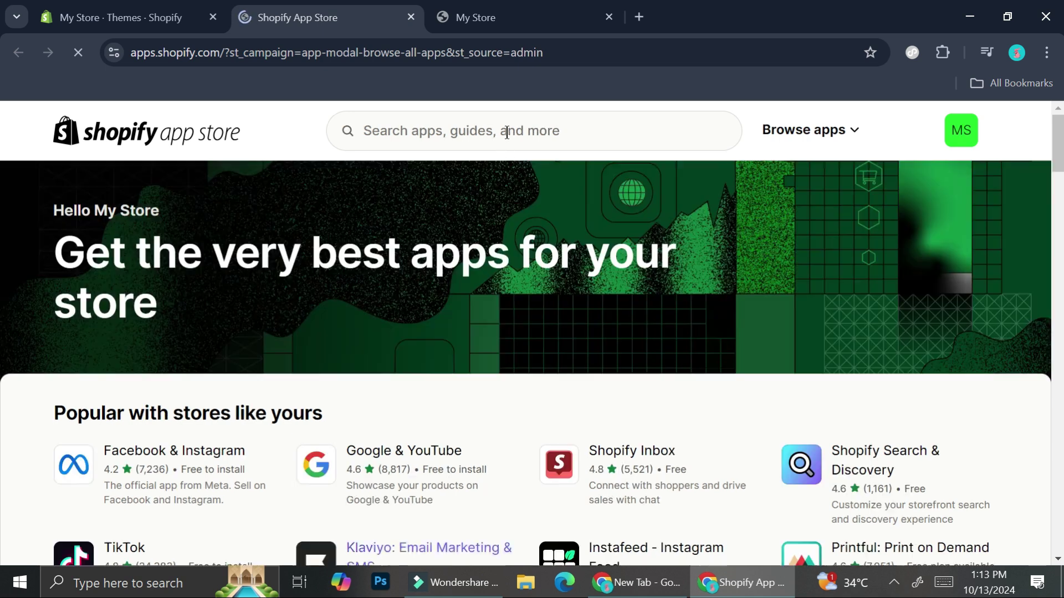
Step: Search the app store for "loadify" and open the Loadify: Preloader & SEO Speed listing
{"action": "left_click", "coordinate": [506, 132]}
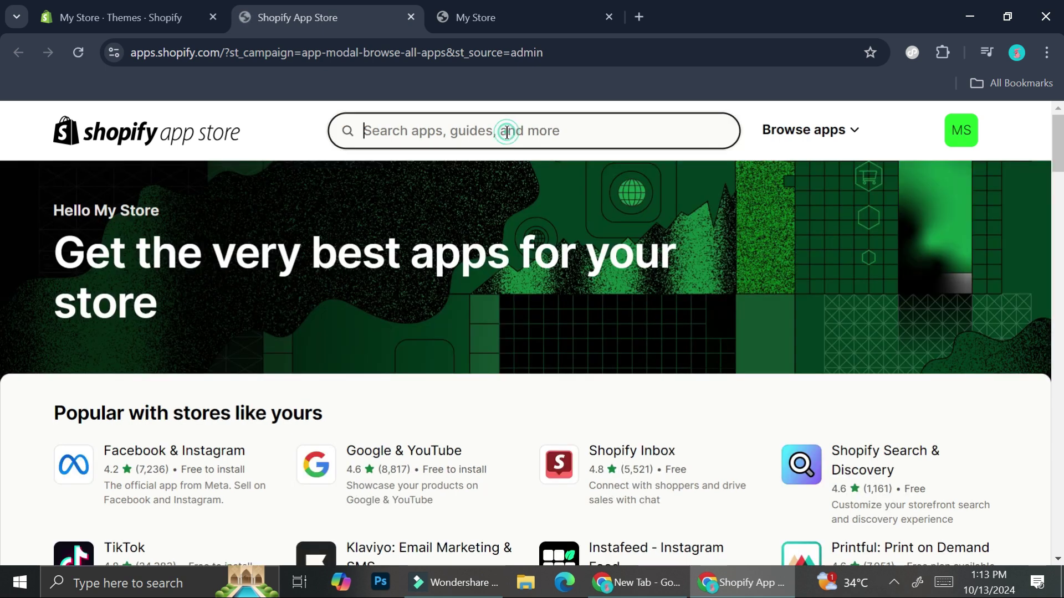
{"action": "type", "text": "la"}
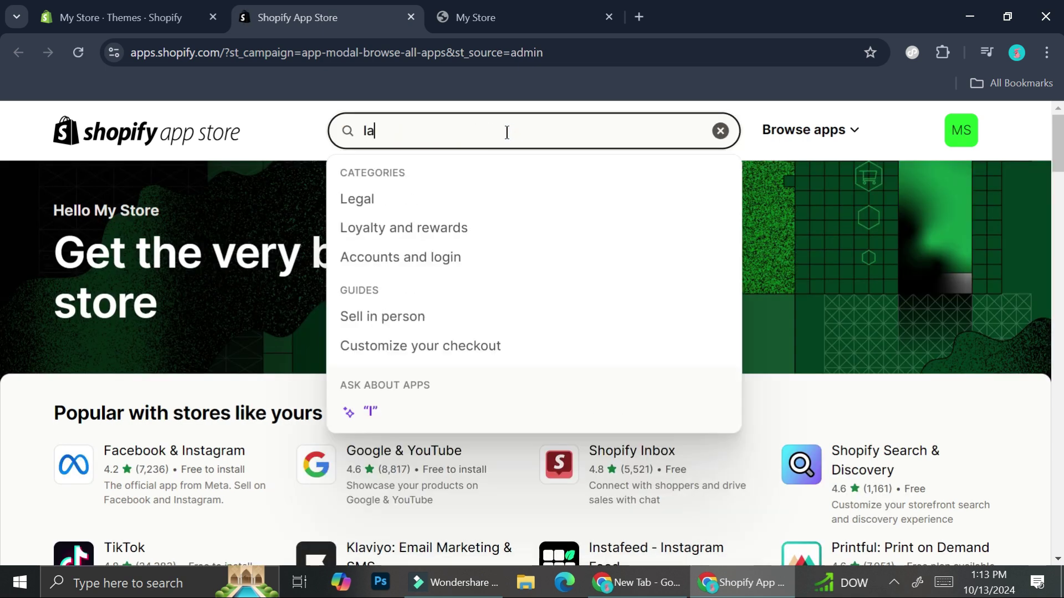
{"action": "key", "text": "BackSpace"}
{"action": "type", "text": "o"}
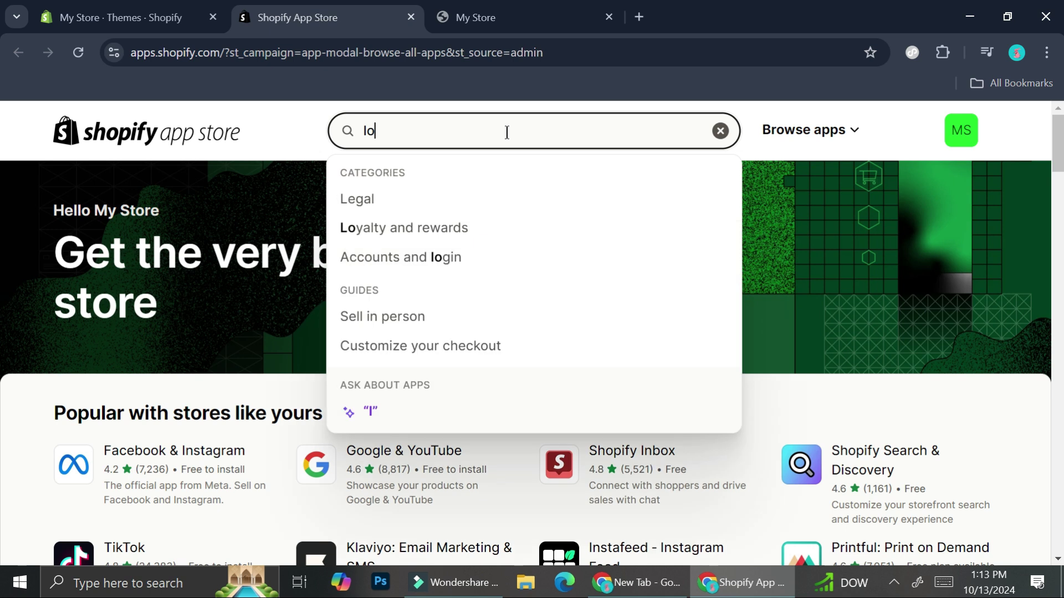
{"action": "type", "text": "adify"}
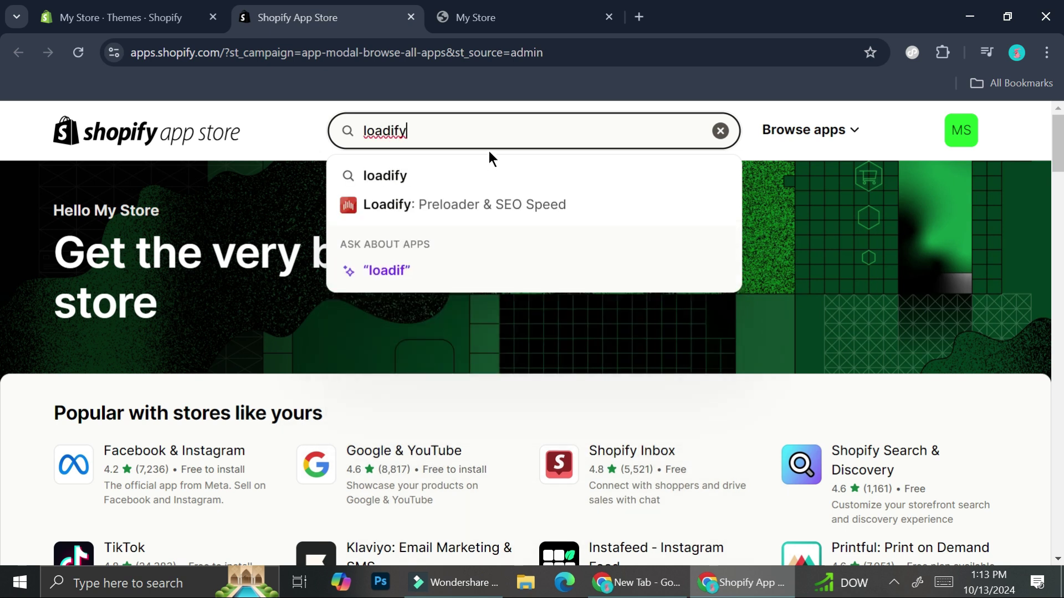
{"action": "key", "text": "Return"}
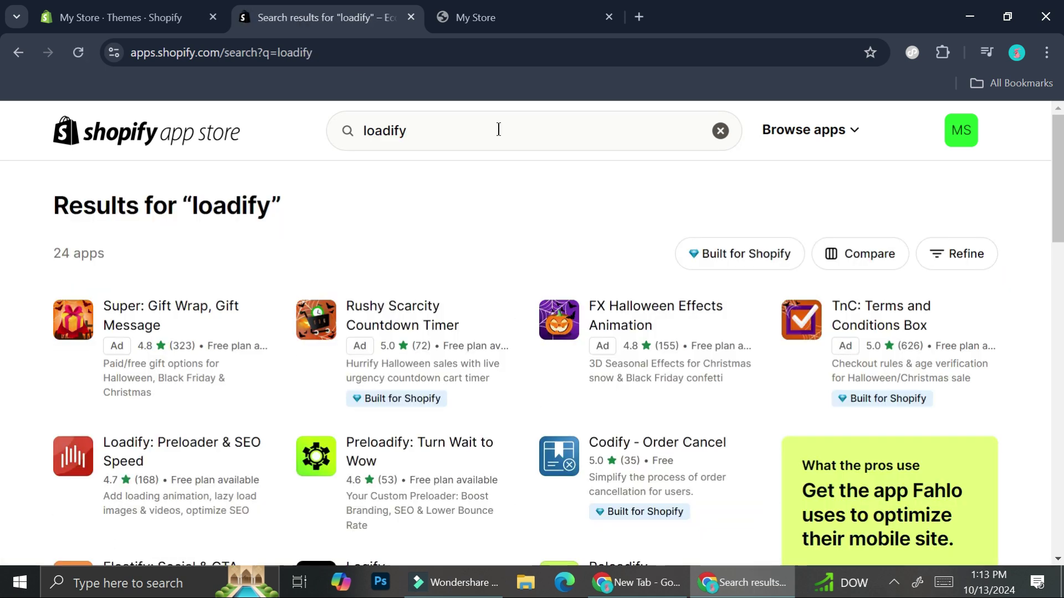
{"action": "scroll", "coordinate": [483, 297], "scroll_direction": "down", "scroll_amount": 3}
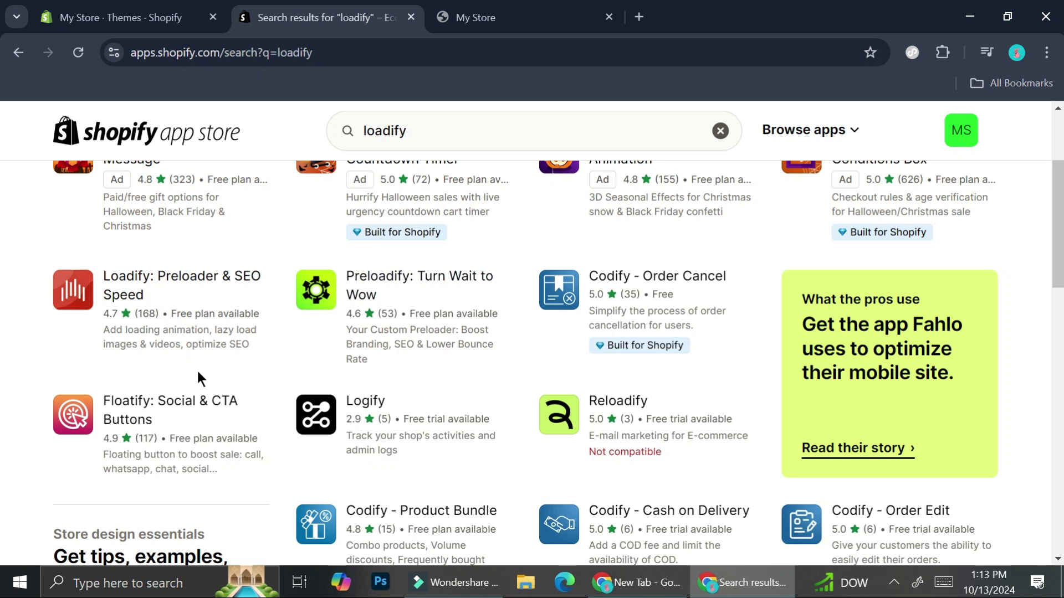
{"action": "left_click", "coordinate": [174, 285]}
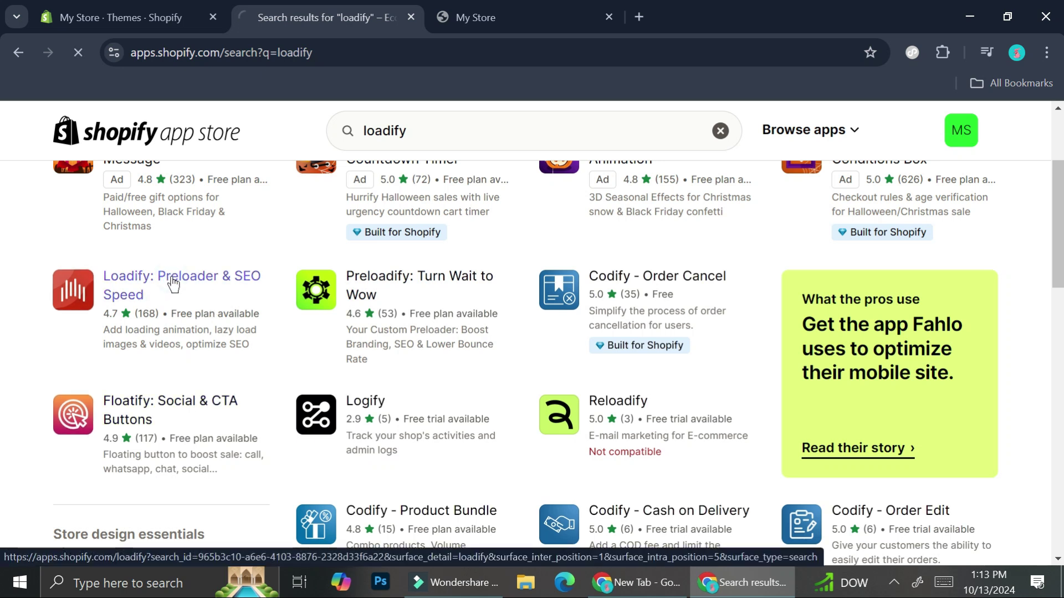
Step: Examine the Loadify listing's feature description, supported languages, SEO tools, customization options and seasonal events
{"action": "scroll", "coordinate": [534, 327], "scroll_direction": "down", "scroll_amount": 3}
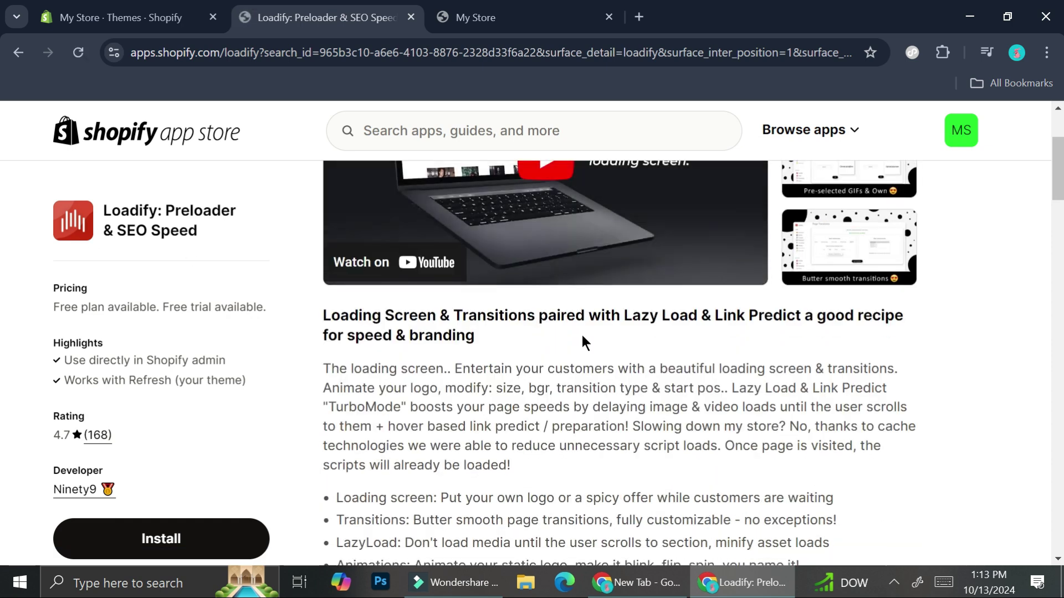
{"action": "scroll", "coordinate": [582, 334], "scroll_direction": "down", "scroll_amount": 2}
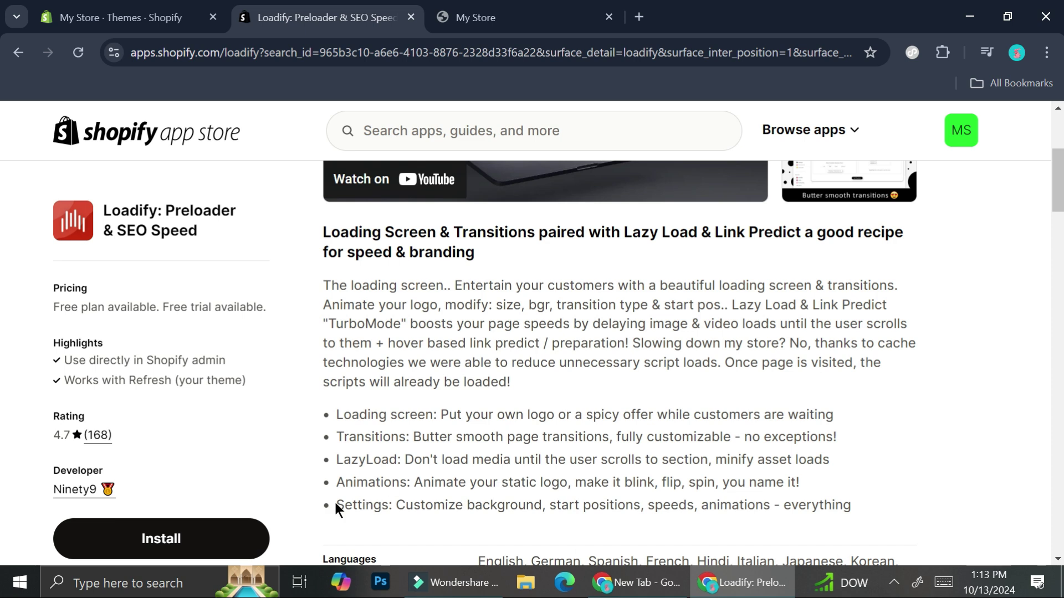
{"action": "scroll", "coordinate": [416, 491], "scroll_direction": "down", "scroll_amount": 2}
{"action": "scroll", "coordinate": [418, 500], "scroll_direction": "down", "scroll_amount": 2}
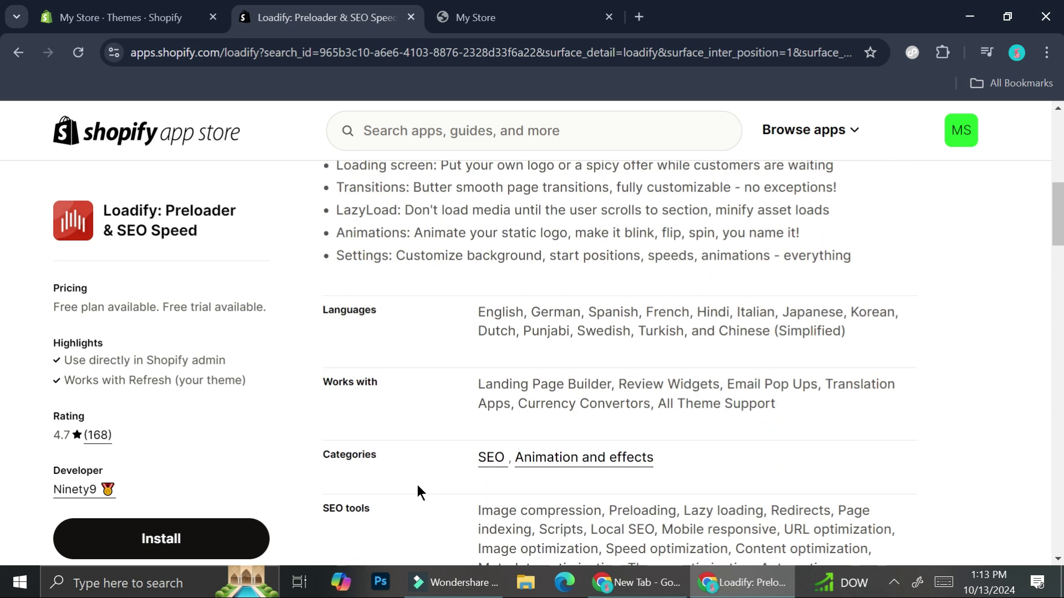
{"action": "scroll", "coordinate": [418, 492], "scroll_direction": "down", "scroll_amount": 4}
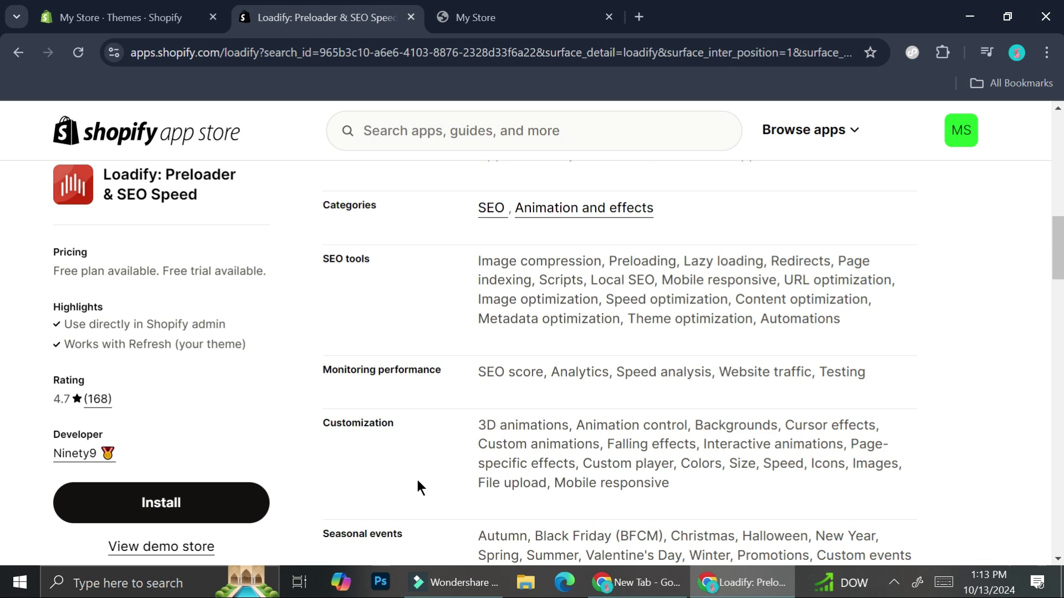
{"action": "scroll", "coordinate": [418, 480], "scroll_direction": "down", "scroll_amount": 1}
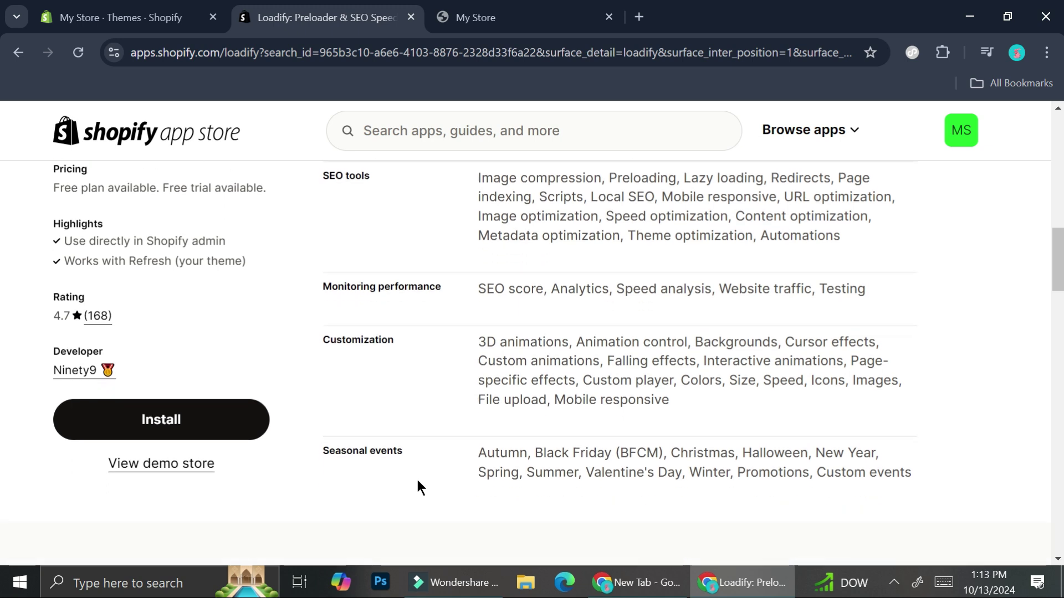
{"action": "scroll", "coordinate": [418, 481], "scroll_direction": "up", "scroll_amount": 9}
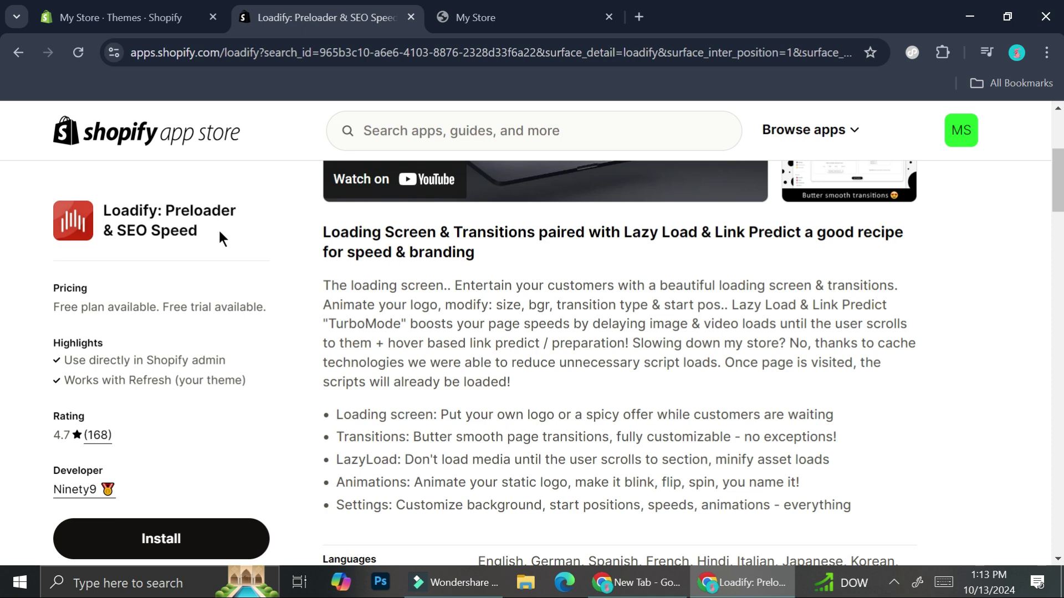
Step: Install the Loadify app and continue past its welcome page with English as the app language
{"action": "left_click", "coordinate": [125, 537]}
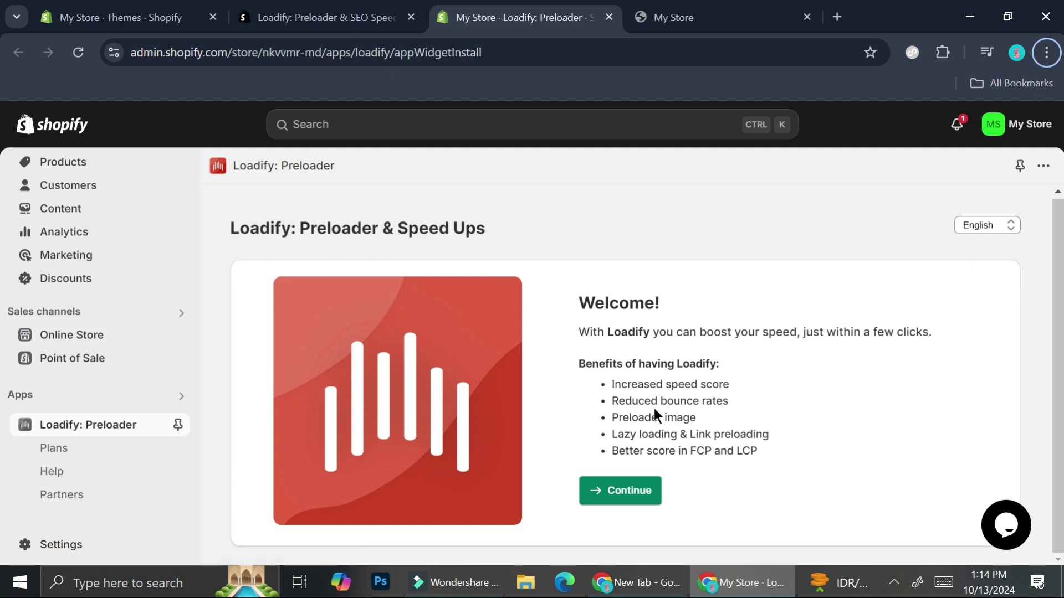
{"action": "left_click", "coordinate": [966, 229]}
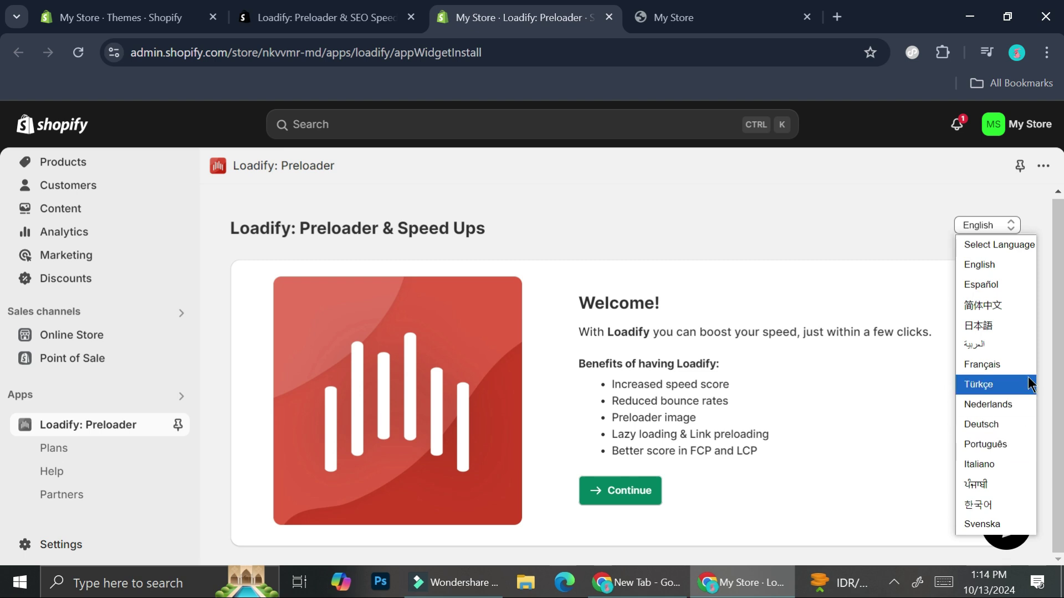
{"action": "left_click", "coordinate": [997, 270]}
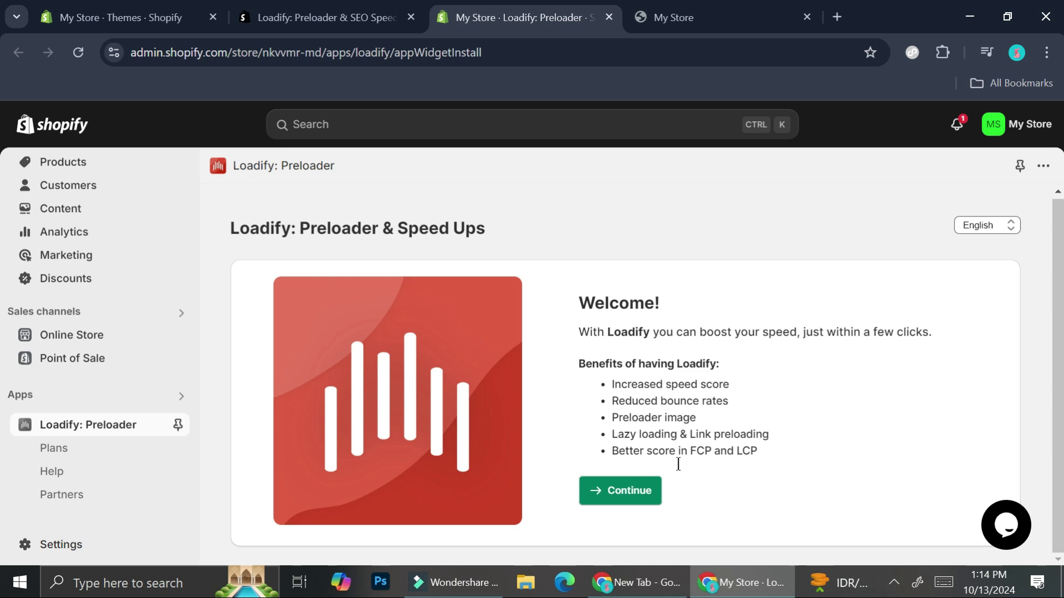
{"action": "left_click", "coordinate": [650, 496]}
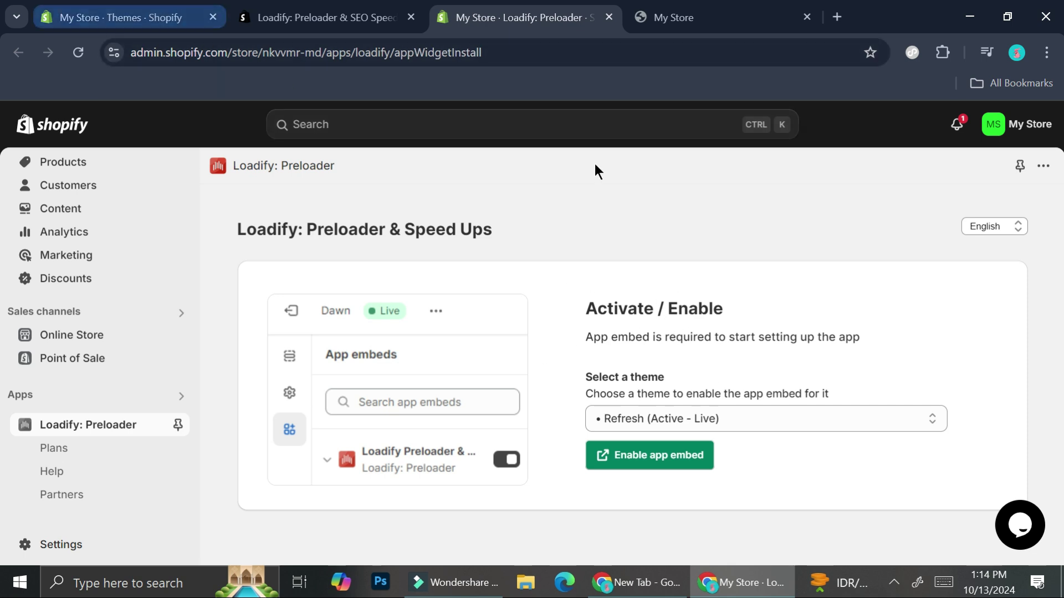
Step: Enable the Loadify app embed for the live Refresh theme, save the theme changes, and close the theme editor
{"action": "left_click", "coordinate": [643, 457]}
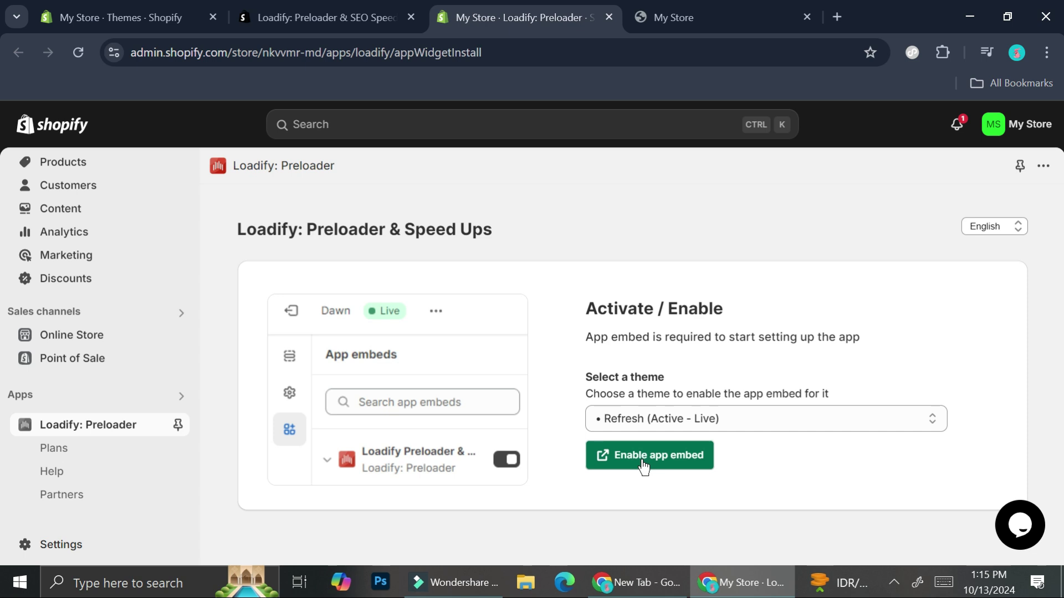
{"action": "left_click", "coordinate": [643, 467]}
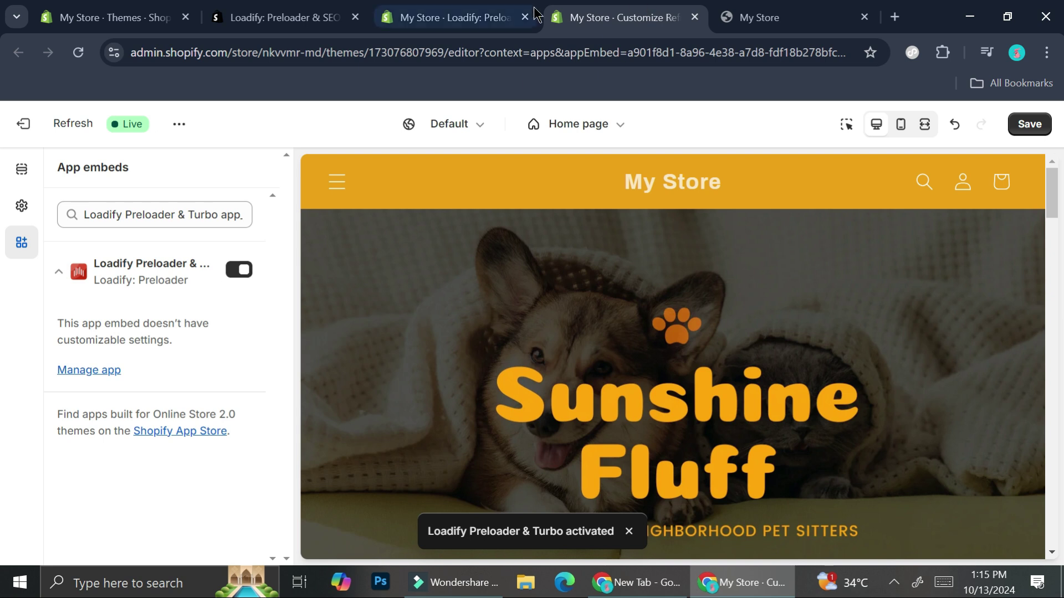
{"action": "left_click", "coordinate": [1024, 130]}
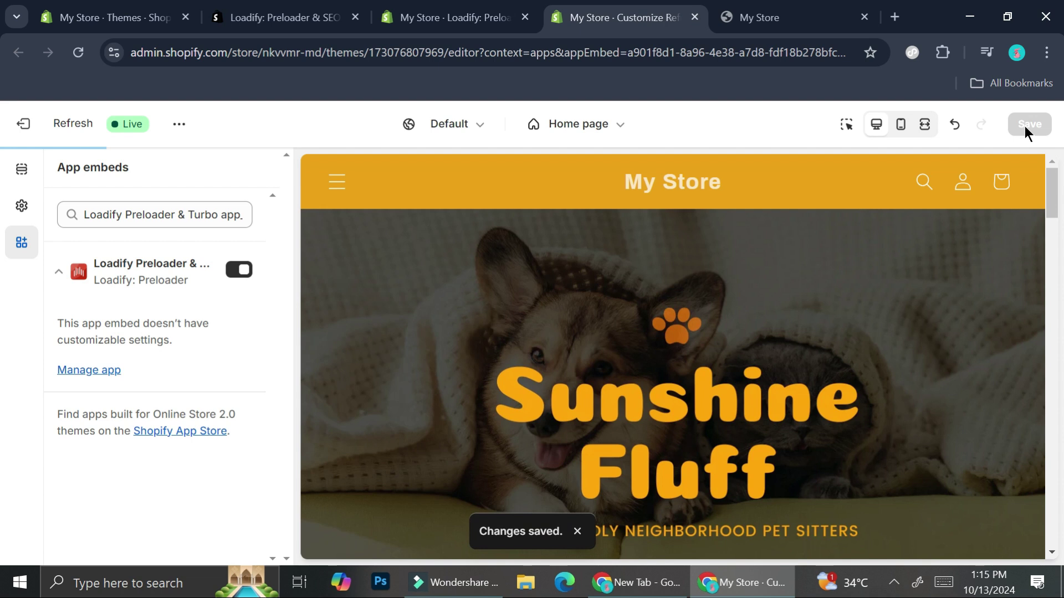
{"action": "left_click", "coordinate": [694, 18]}
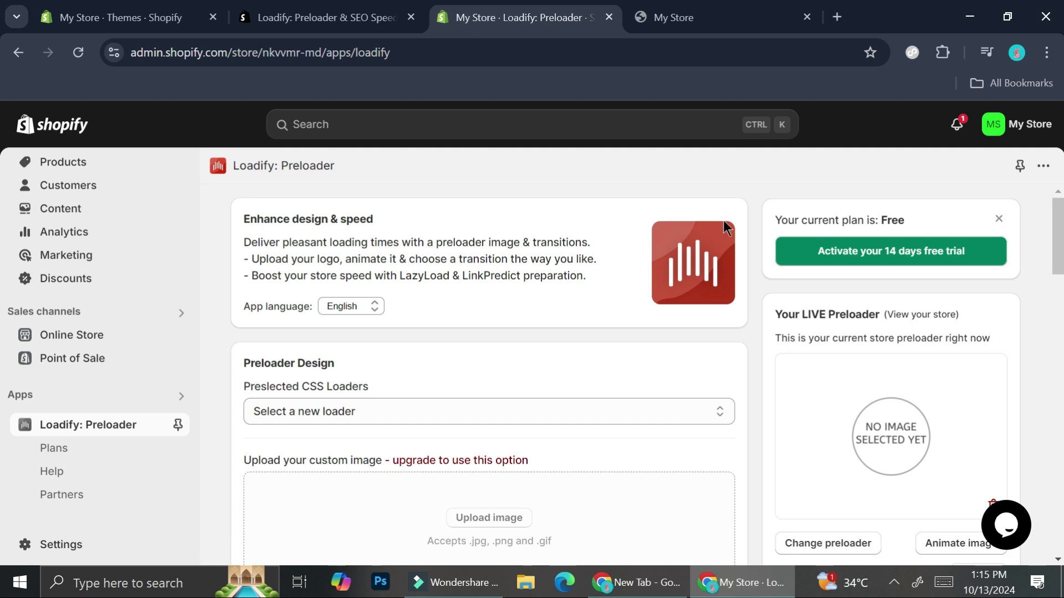
Step: Review the preloader design options and select the "Transparent - only fade in & out animations" CSS loader
{"action": "scroll", "coordinate": [604, 264], "scroll_direction": "down", "scroll_amount": 6}
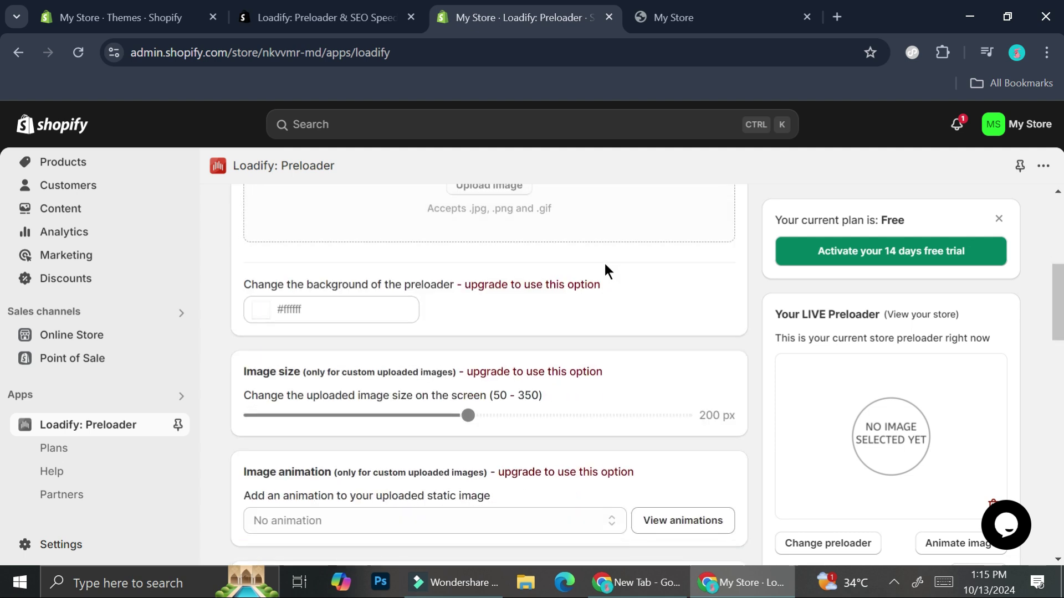
{"action": "scroll", "coordinate": [604, 264], "scroll_direction": "up", "scroll_amount": 6}
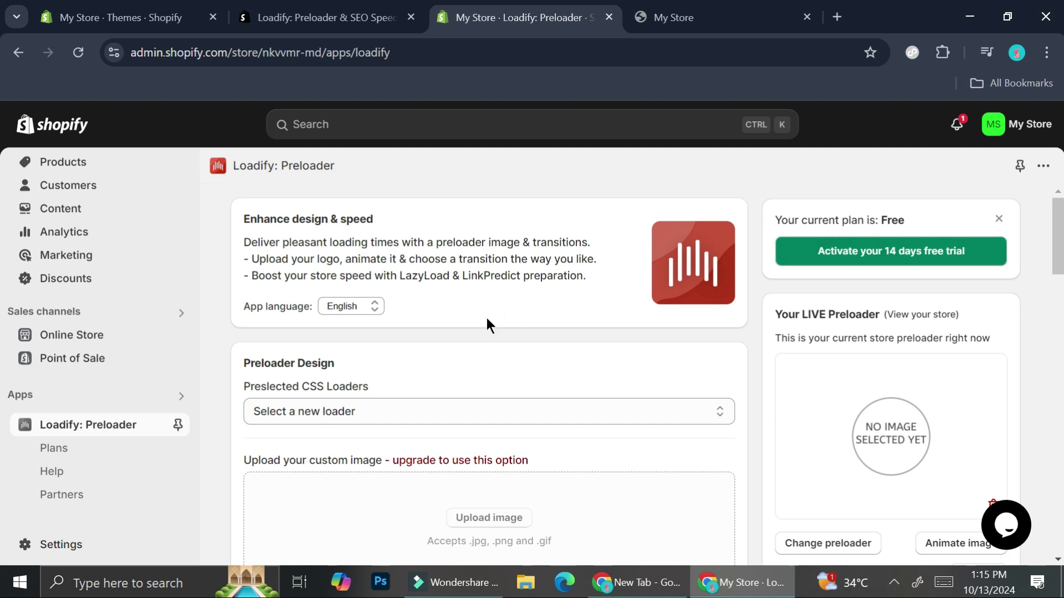
{"action": "scroll", "coordinate": [488, 322], "scroll_direction": "down", "scroll_amount": 3}
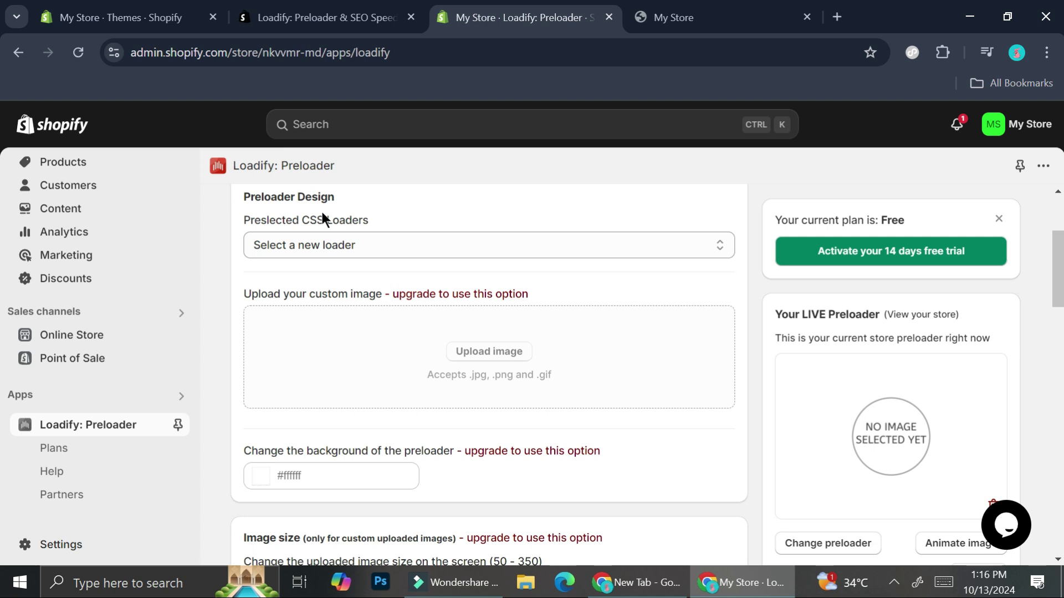
{"action": "left_click", "coordinate": [353, 248]}
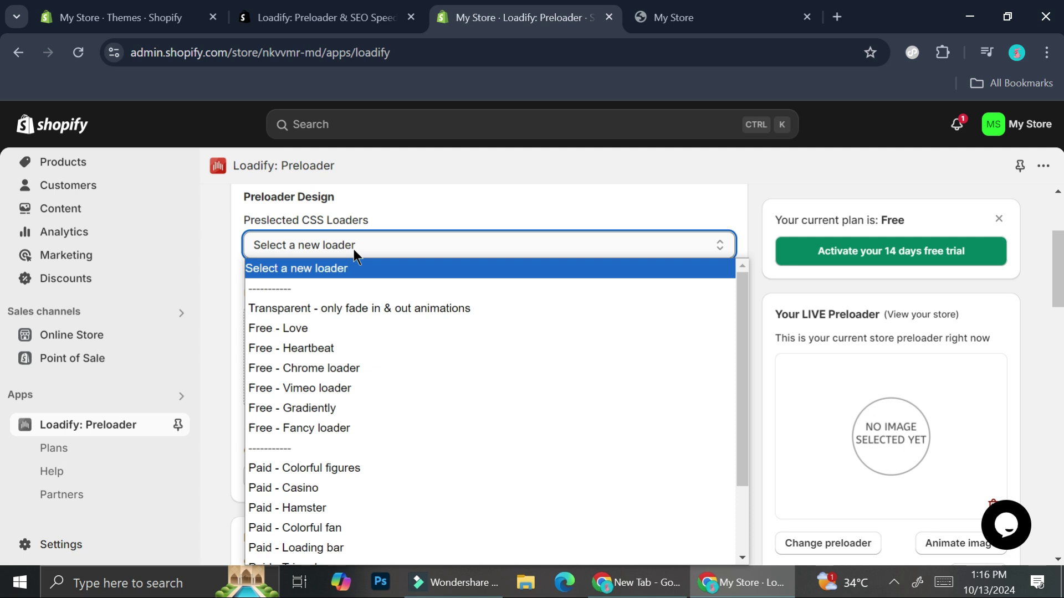
{"action": "scroll", "coordinate": [490, 400], "scroll_direction": "down", "scroll_amount": 2}
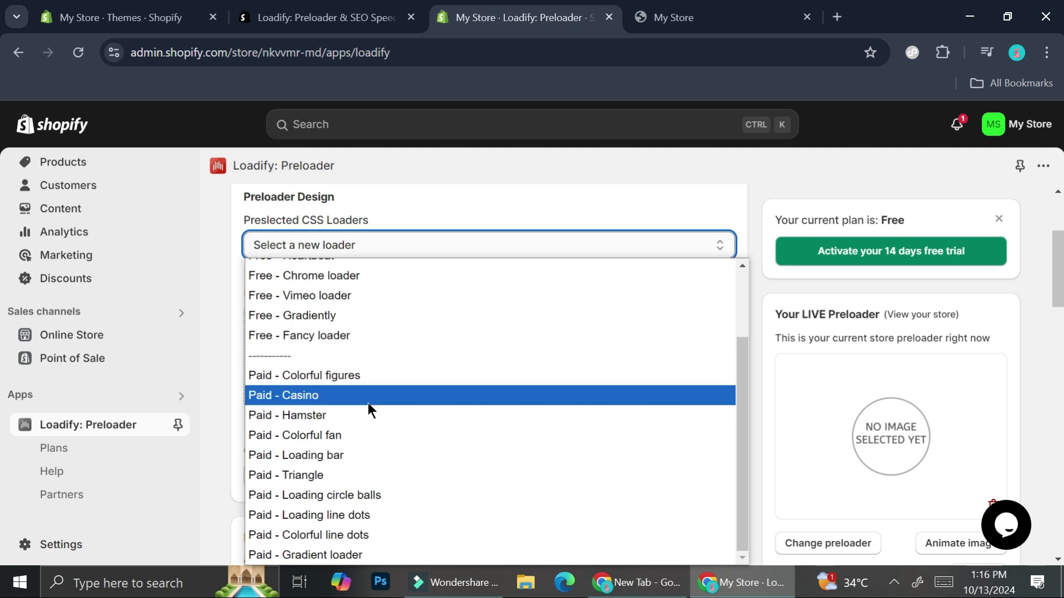
{"action": "scroll", "coordinate": [367, 401], "scroll_direction": "up", "scroll_amount": 2}
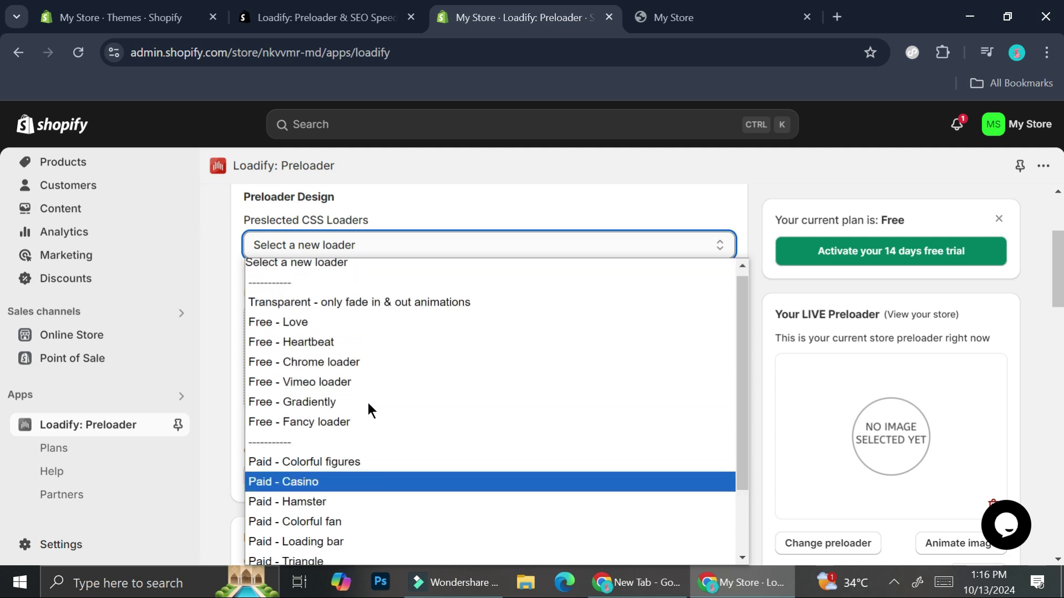
{"action": "left_click", "coordinate": [421, 314]}
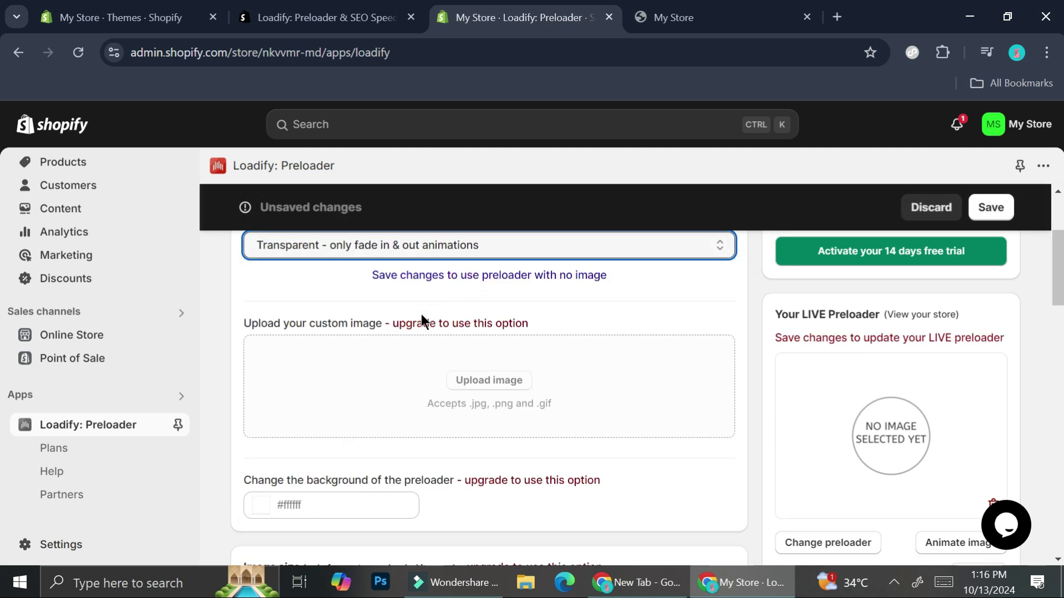
Step: Change the preselected CSS loader to "Free - Love" and try to edit its primary color
{"action": "left_click", "coordinate": [437, 245]}
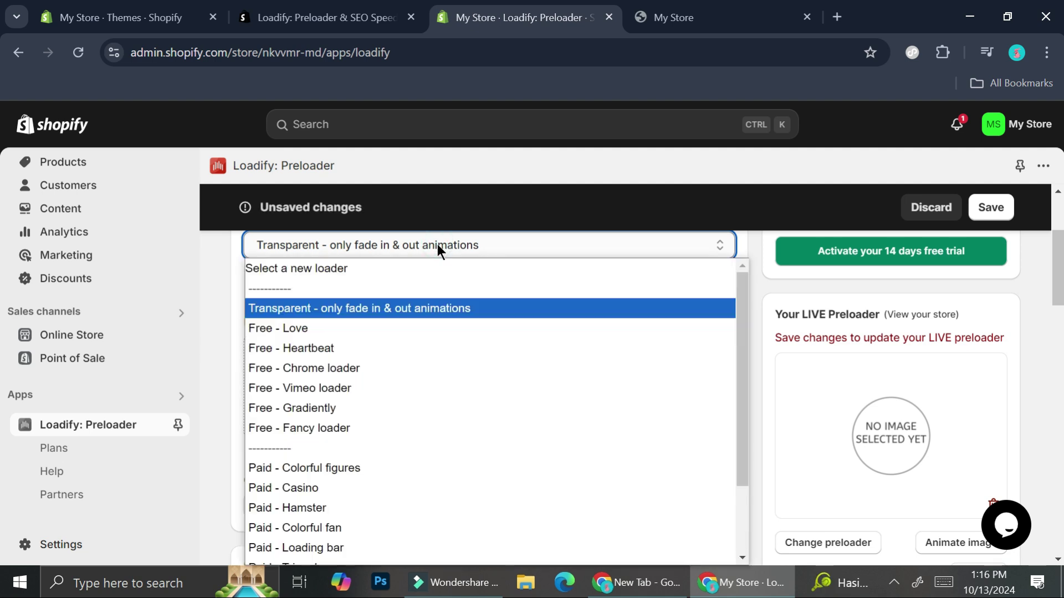
{"action": "left_click", "coordinate": [252, 326]}
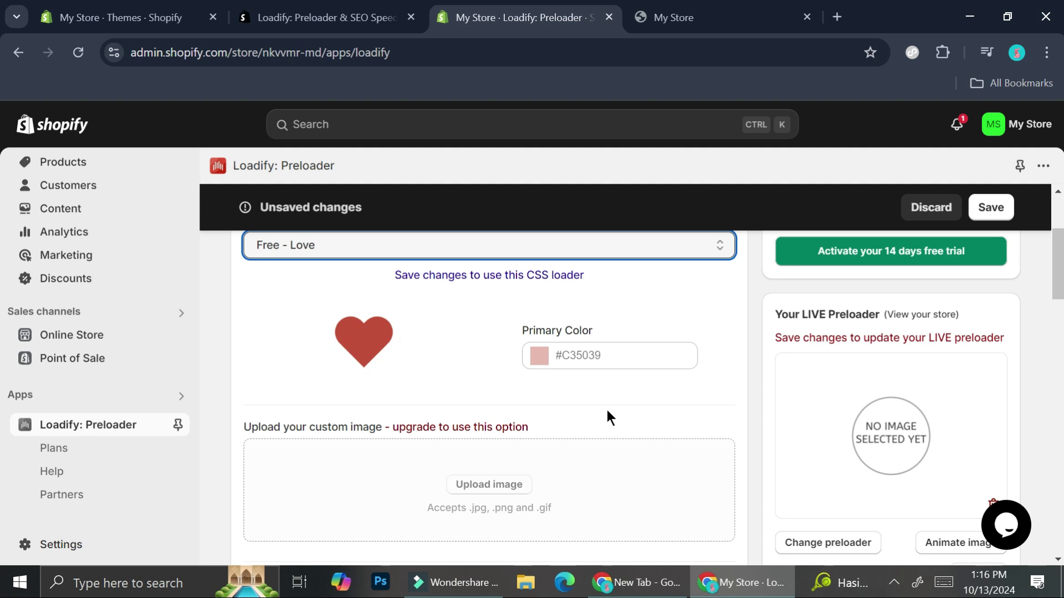
{"action": "scroll", "coordinate": [607, 412], "scroll_direction": "down", "scroll_amount": 2}
{"action": "left_click", "coordinate": [587, 267]}
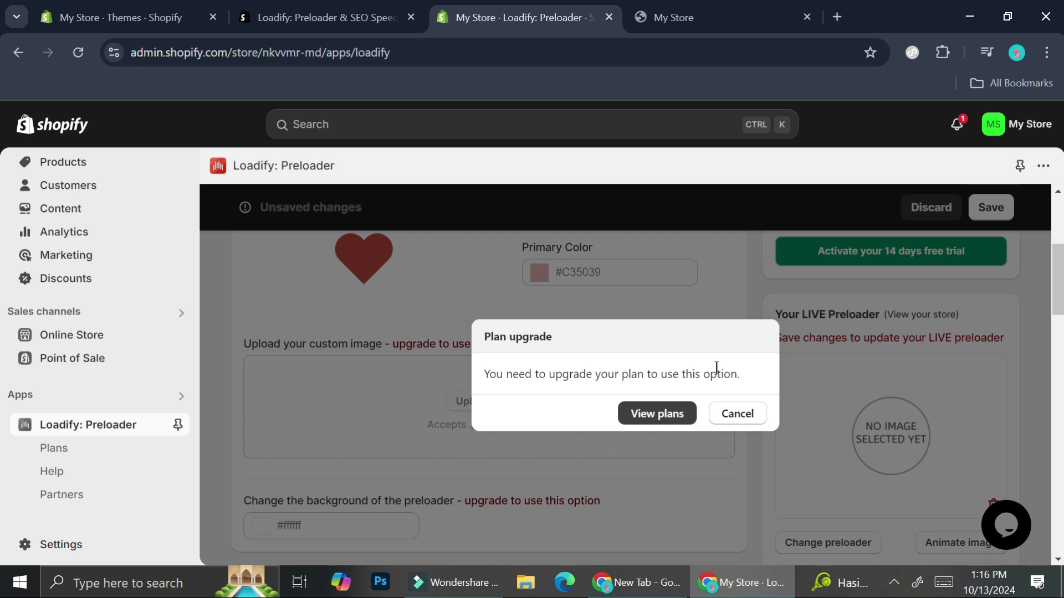
{"action": "left_click", "coordinate": [738, 413]}
{"action": "scroll", "coordinate": [388, 288], "scroll_direction": "up", "scroll_amount": 2}
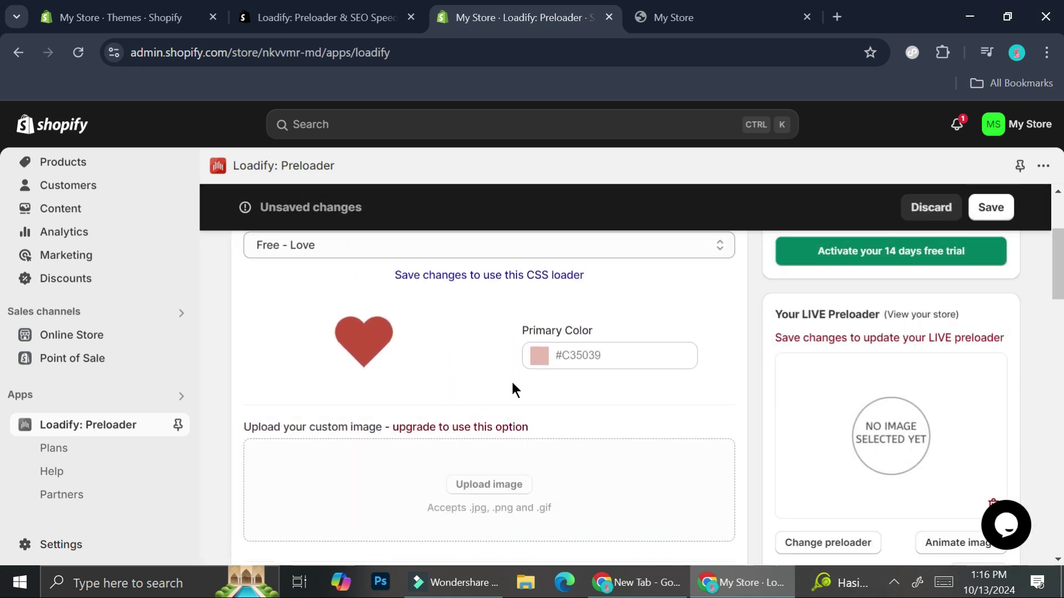
Step: Keep "Free - Love" as the CSS loader and save it as the store's live preloader
{"action": "scroll", "coordinate": [388, 288], "scroll_direction": "up", "scroll_amount": 1}
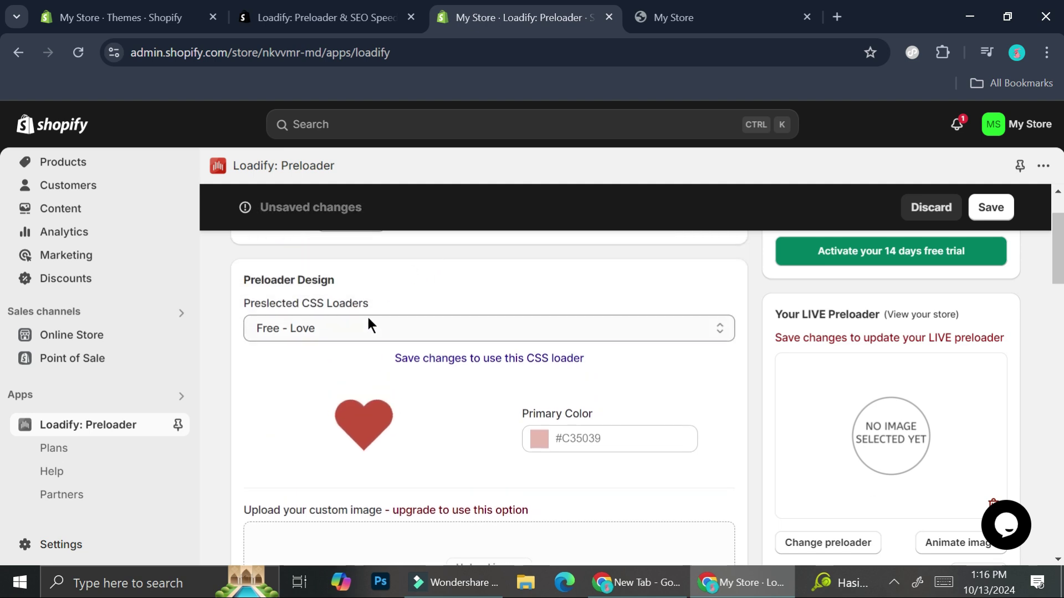
{"action": "left_click", "coordinate": [367, 327]}
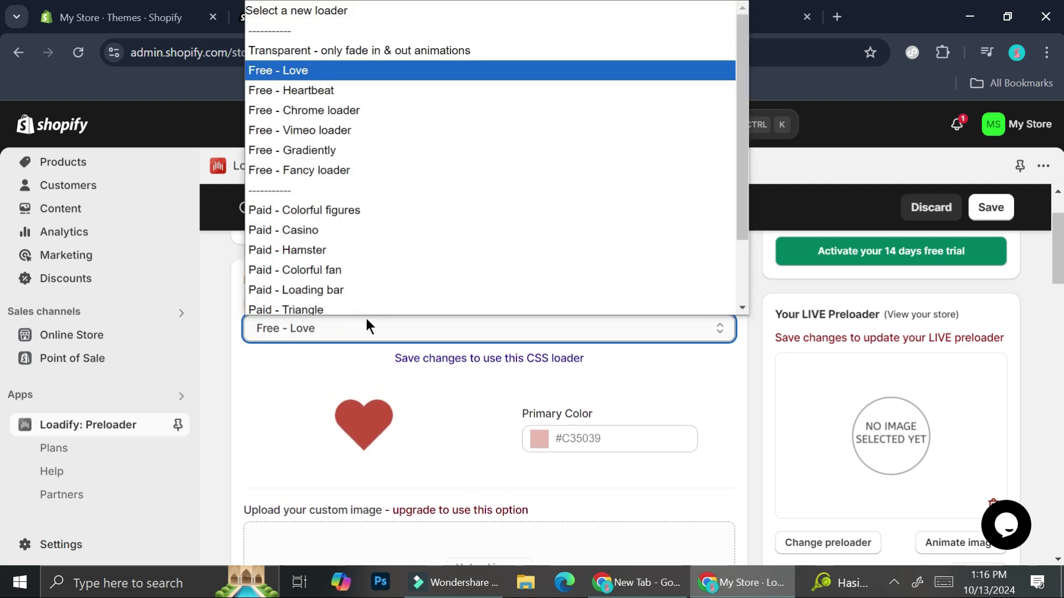
{"action": "left_click", "coordinate": [321, 344]}
{"action": "scroll", "coordinate": [294, 360], "scroll_direction": "down", "scroll_amount": 2}
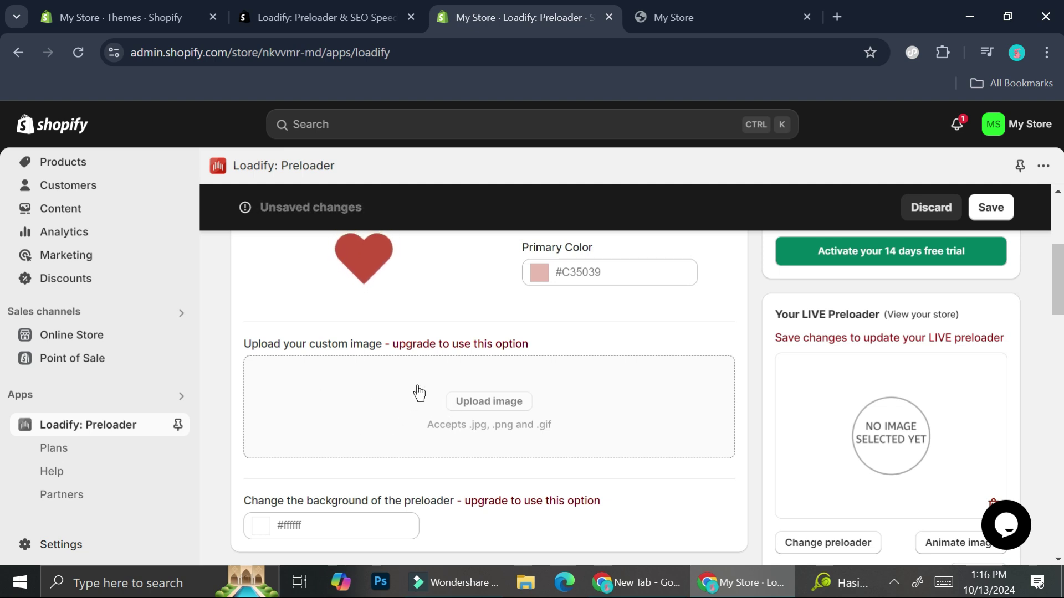
{"action": "scroll", "coordinate": [378, 352], "scroll_direction": "up", "scroll_amount": 2}
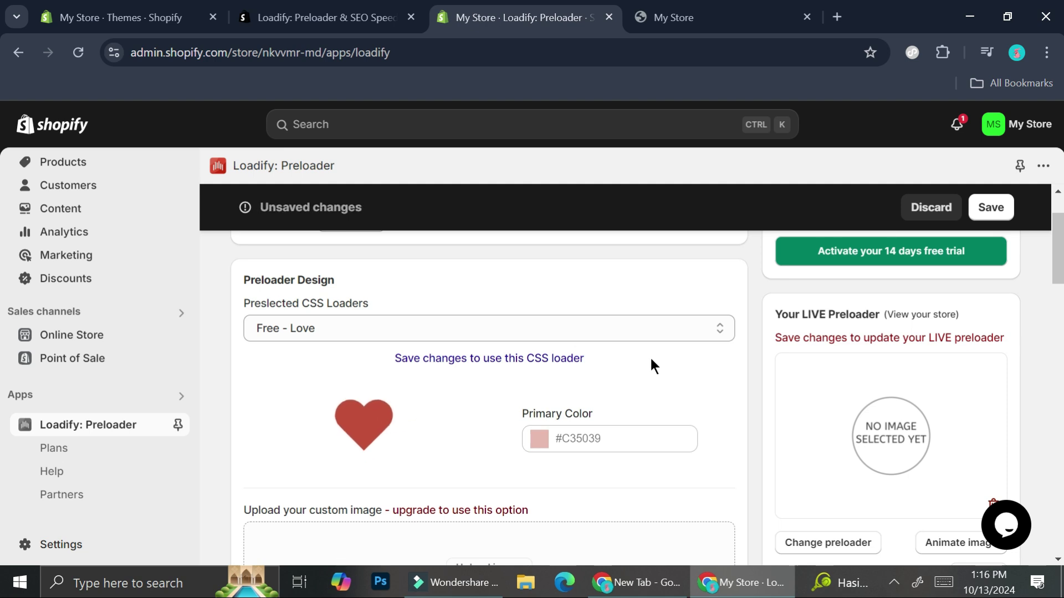
{"action": "scroll", "coordinate": [649, 365], "scroll_direction": "down", "scroll_amount": 3}
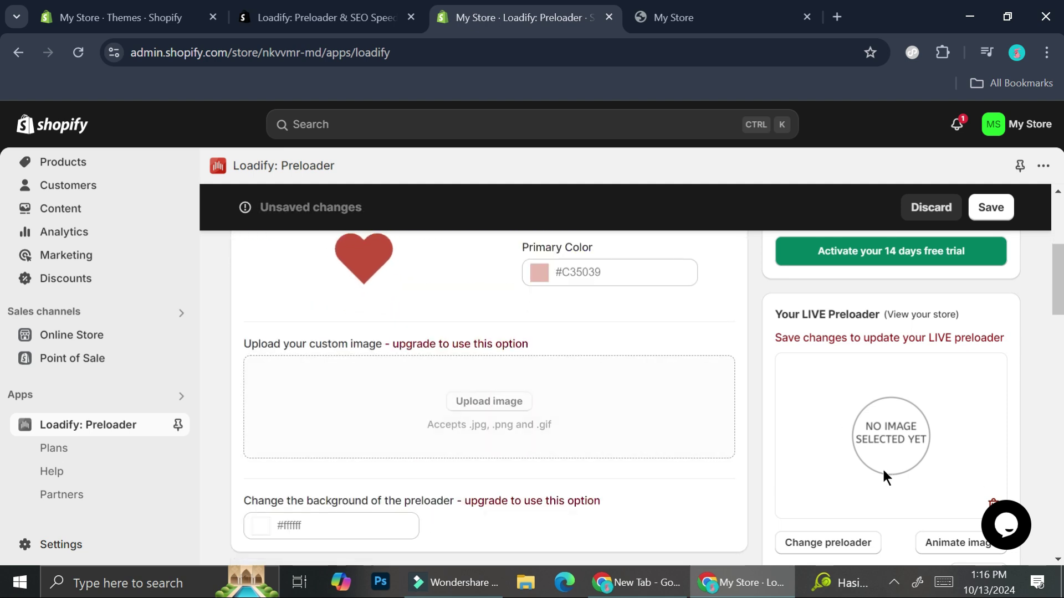
{"action": "left_click", "coordinate": [827, 542]}
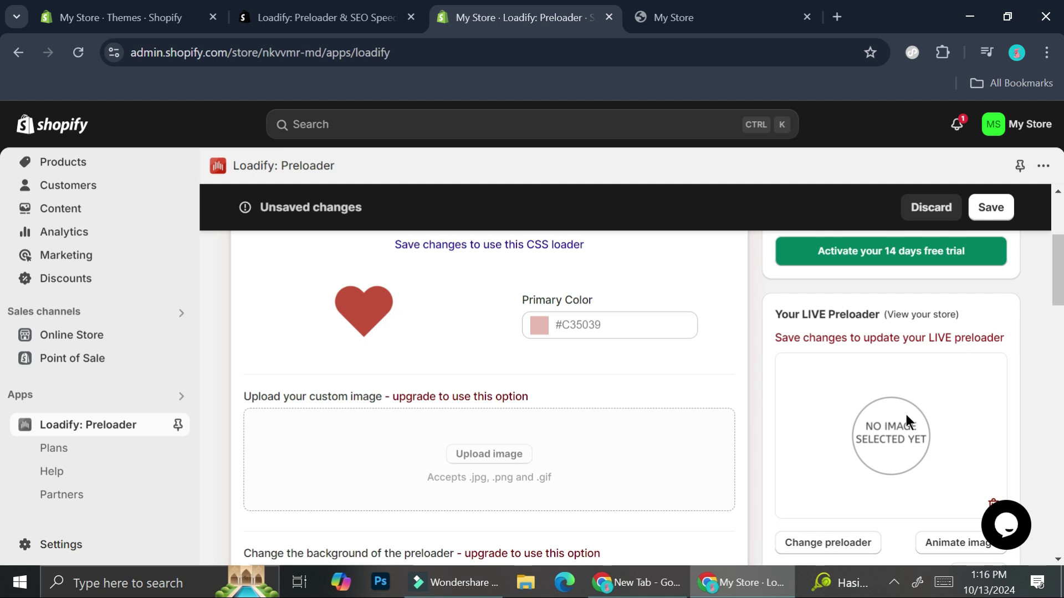
{"action": "left_click", "coordinate": [987, 207]}
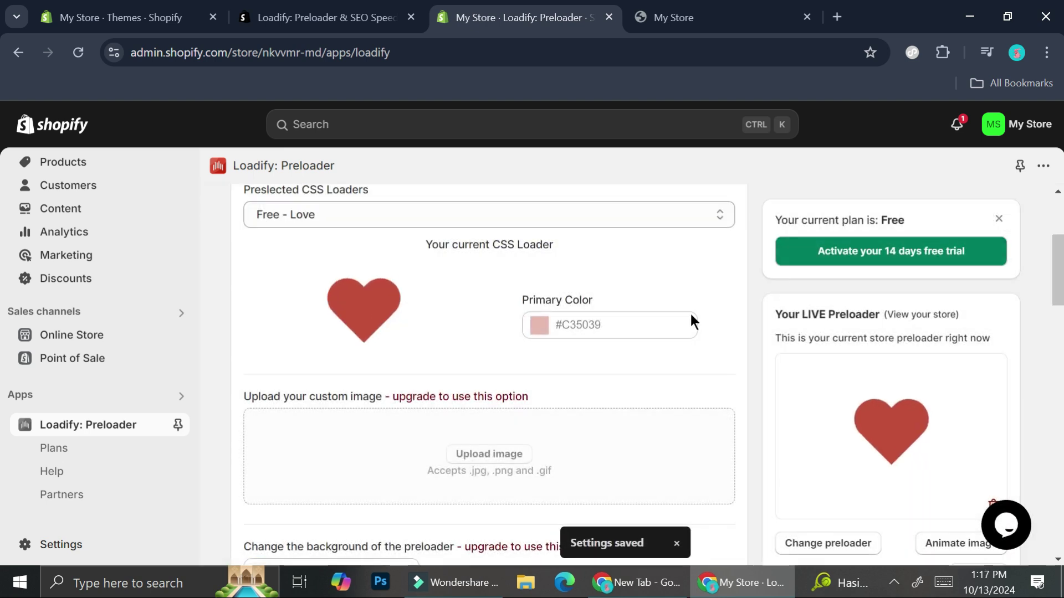
Step: Open the live storefront in a fresh tab to check the Love preloader, and return to the Loadify settings
{"action": "left_click", "coordinate": [911, 320]}
{"action": "left_click", "coordinate": [808, 17]}
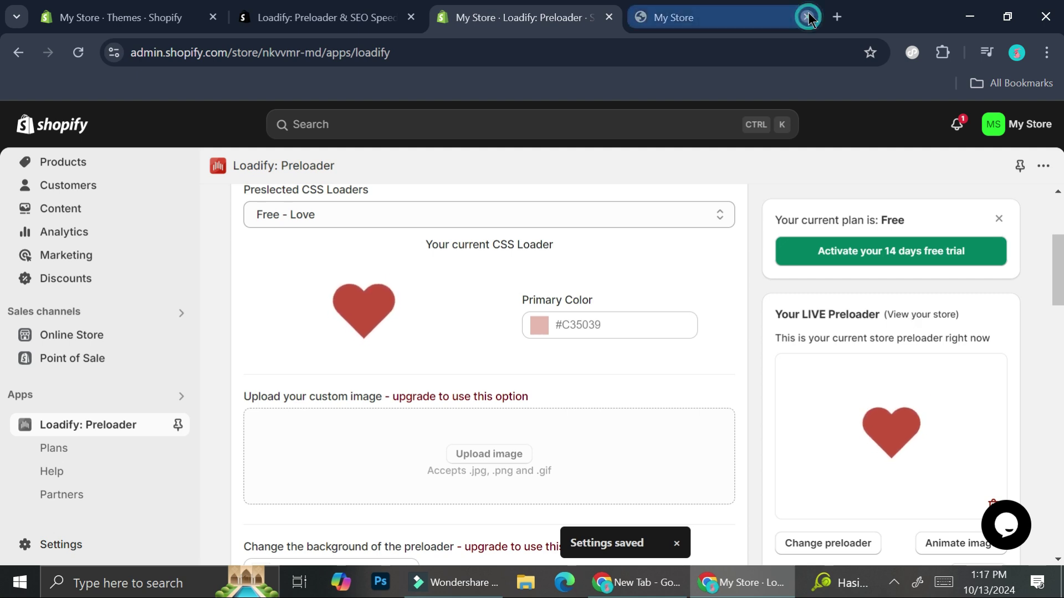
{"action": "left_click", "coordinate": [923, 314]}
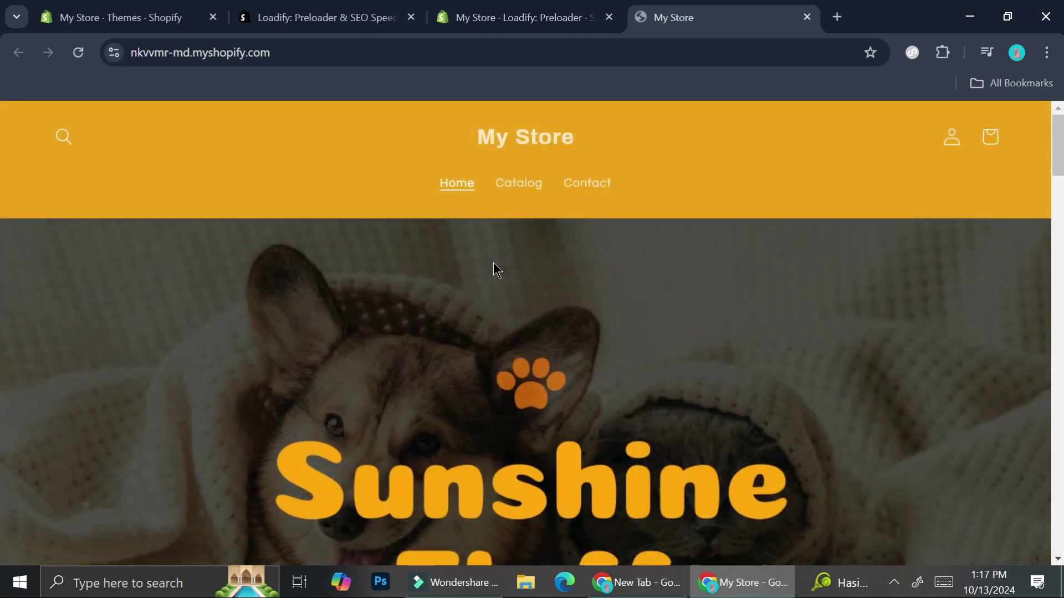
{"action": "left_click", "coordinate": [518, 11]}
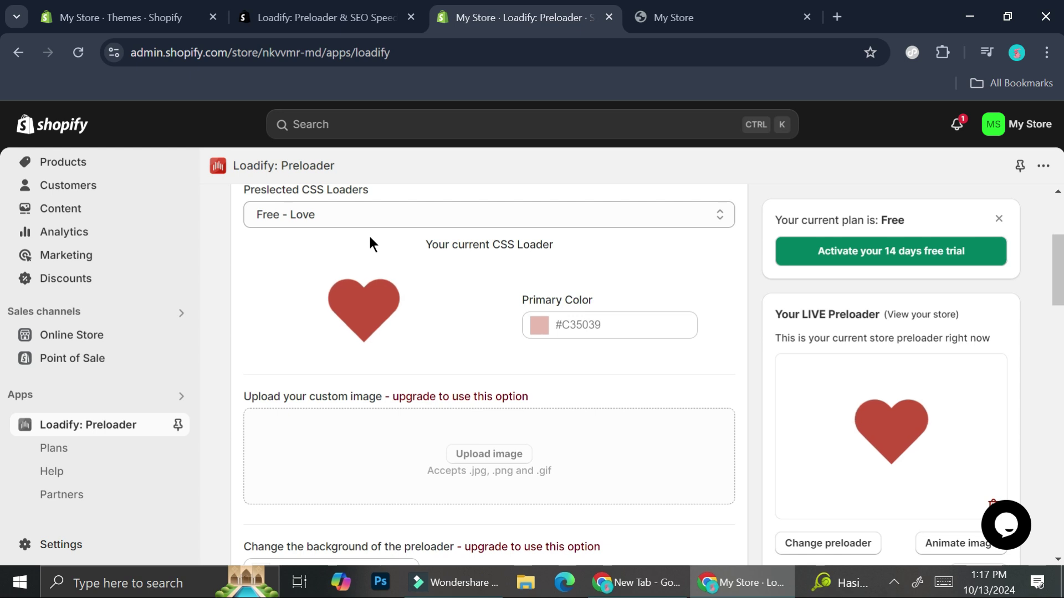
Step: Change the CSS loader to "Free - Heartbeat" and save the preloader settings
{"action": "left_click", "coordinate": [394, 217]}
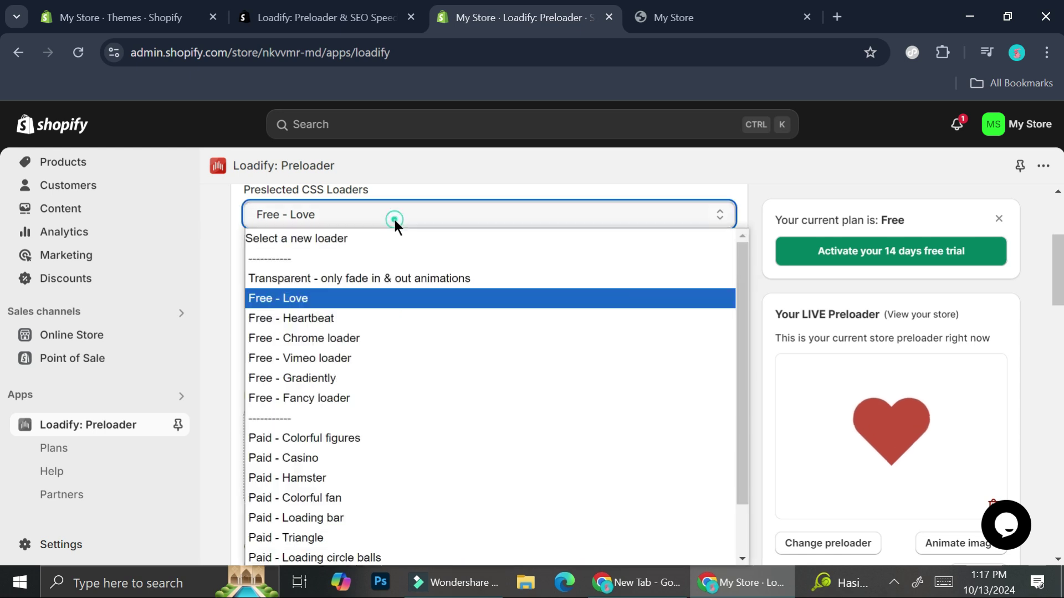
{"action": "left_click", "coordinate": [324, 318]}
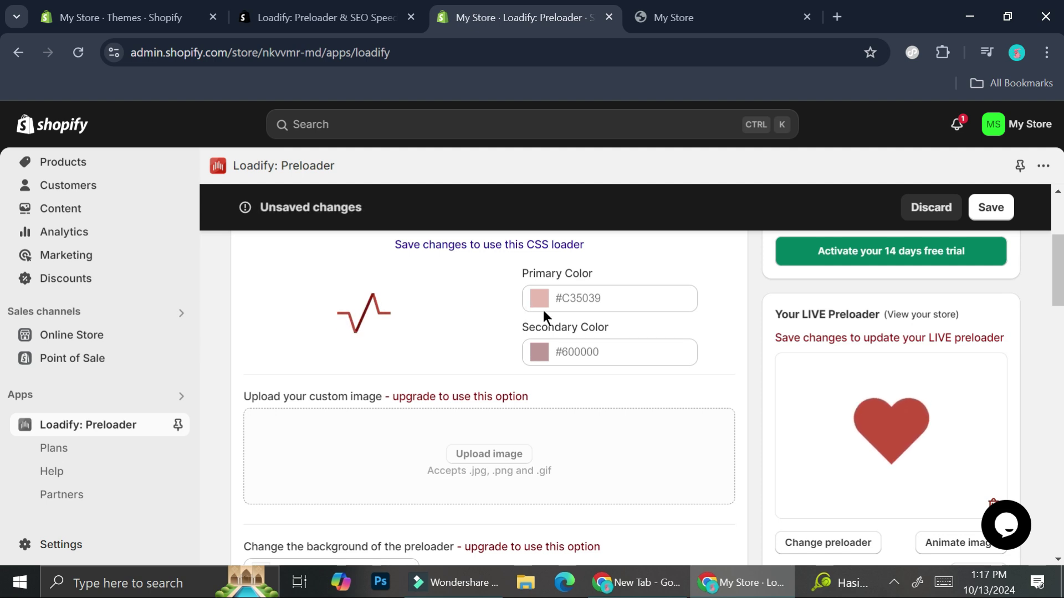
{"action": "left_click", "coordinate": [991, 207]}
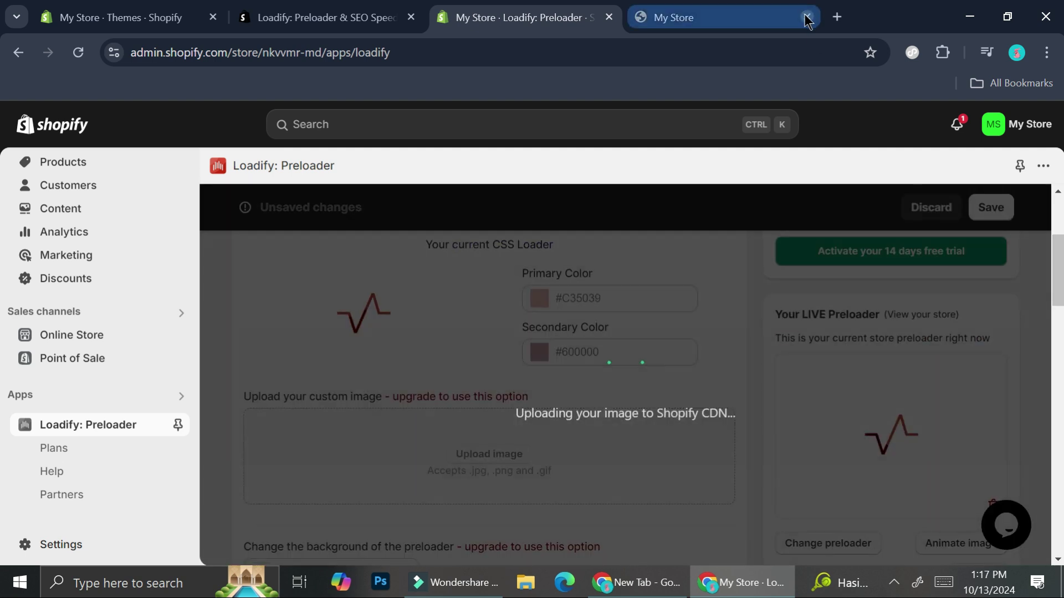
Step: Reopen the live storefront to check the Heartbeat preloader, and close the store tab
{"action": "left_click", "coordinate": [806, 16]}
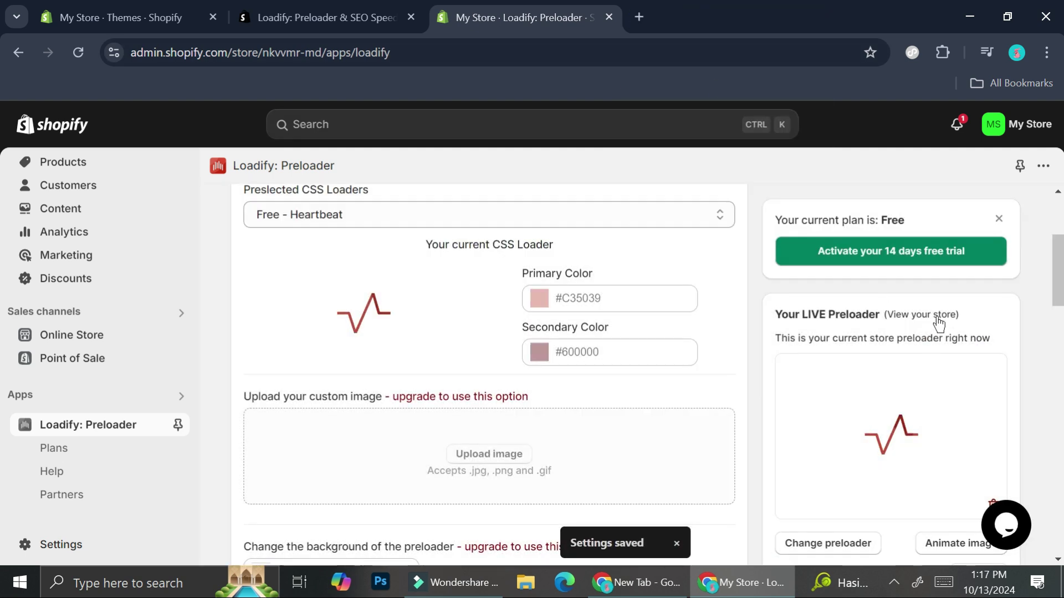
{"action": "left_click", "coordinate": [939, 316]}
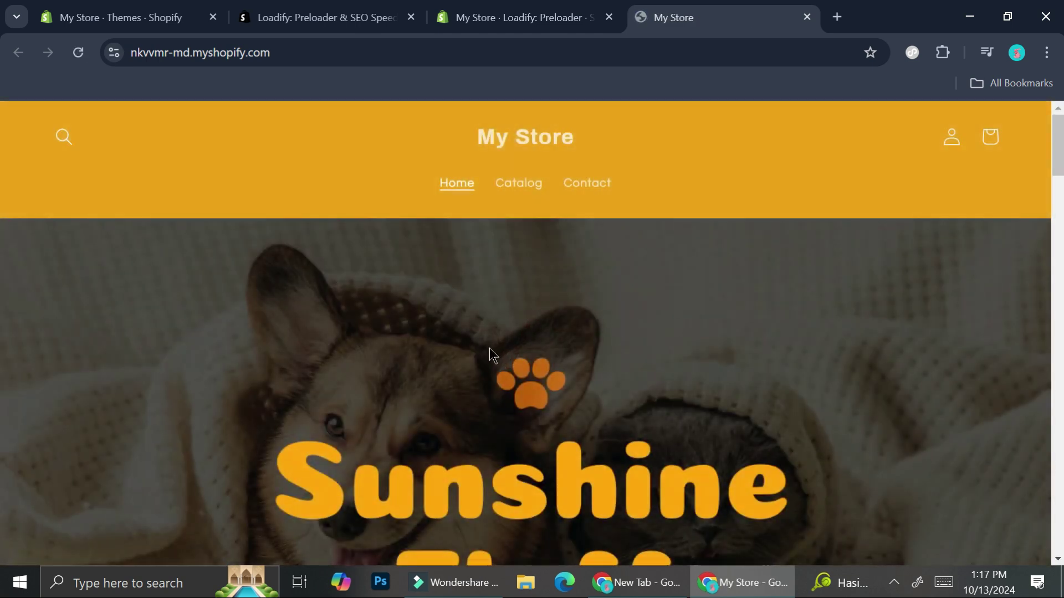
{"action": "left_click", "coordinate": [808, 17]}
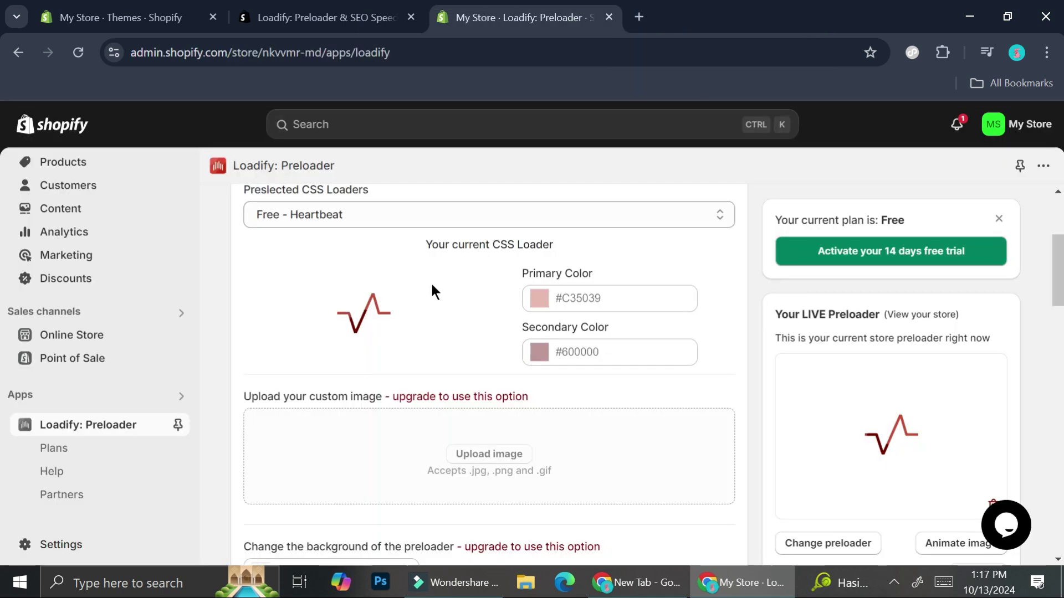
Step: Preview the free Chrome, Vimeo and Gradiently CSS loaders one after another, ending with "Free - Fancy loader" selected
{"action": "left_click", "coordinate": [517, 216]}
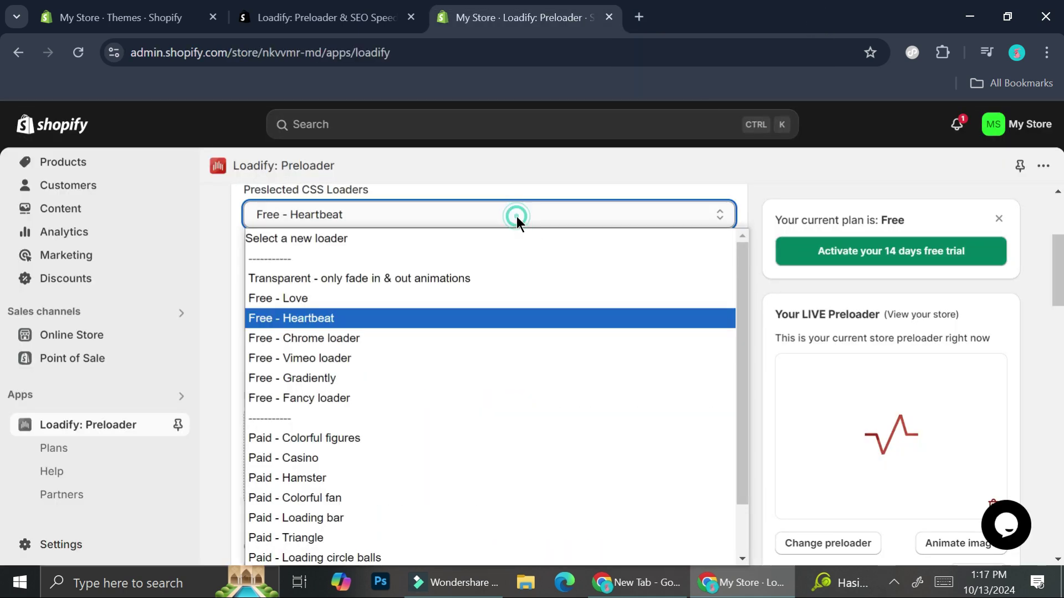
{"action": "left_click", "coordinate": [362, 333]}
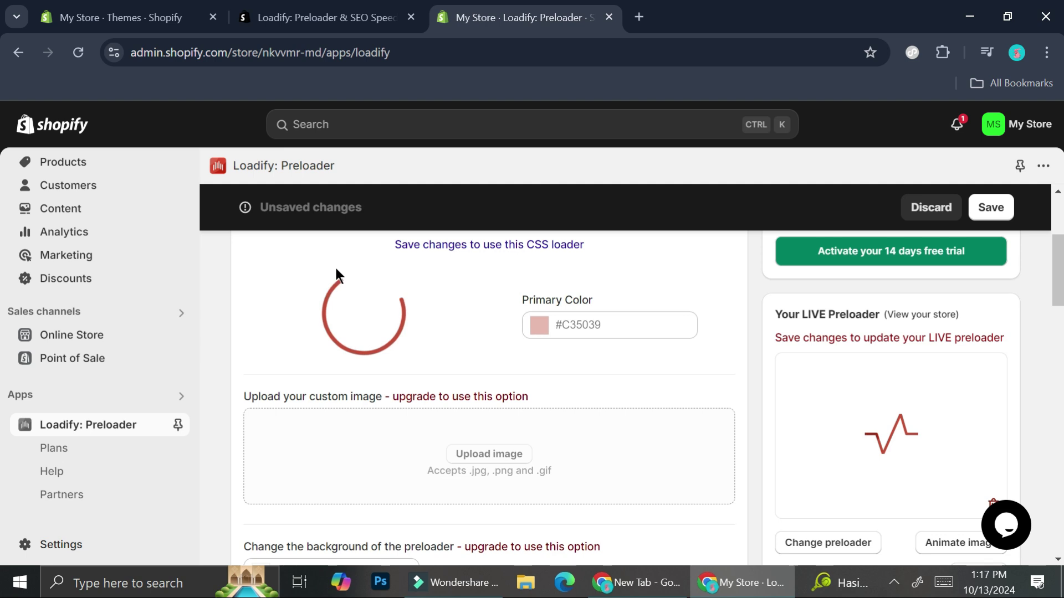
{"action": "scroll", "coordinate": [532, 302], "scroll_direction": "up", "scroll_amount": 2}
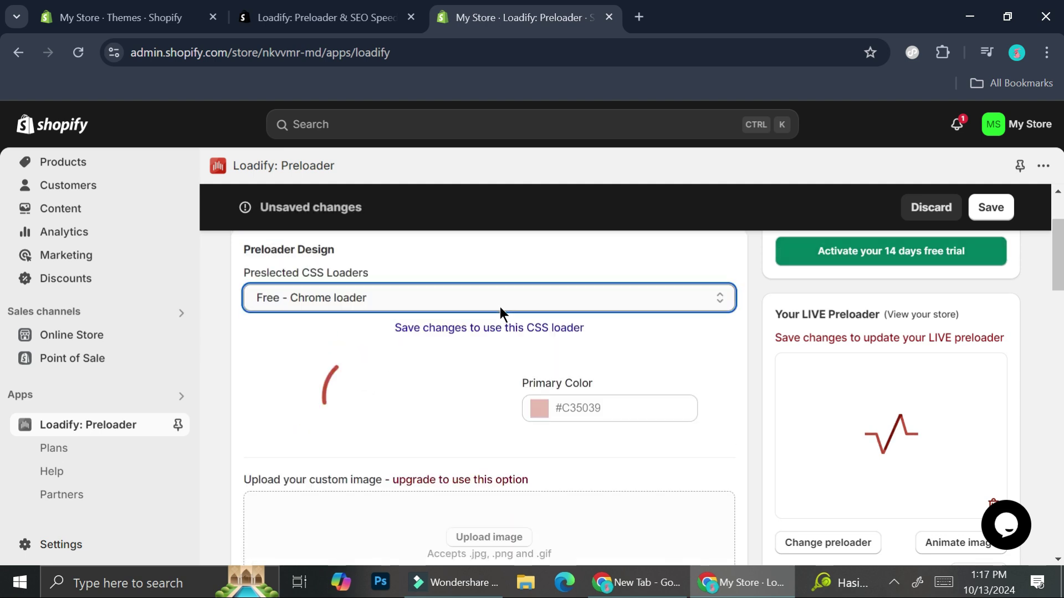
{"action": "left_click", "coordinate": [498, 293]}
{"action": "left_click", "coordinate": [418, 133]}
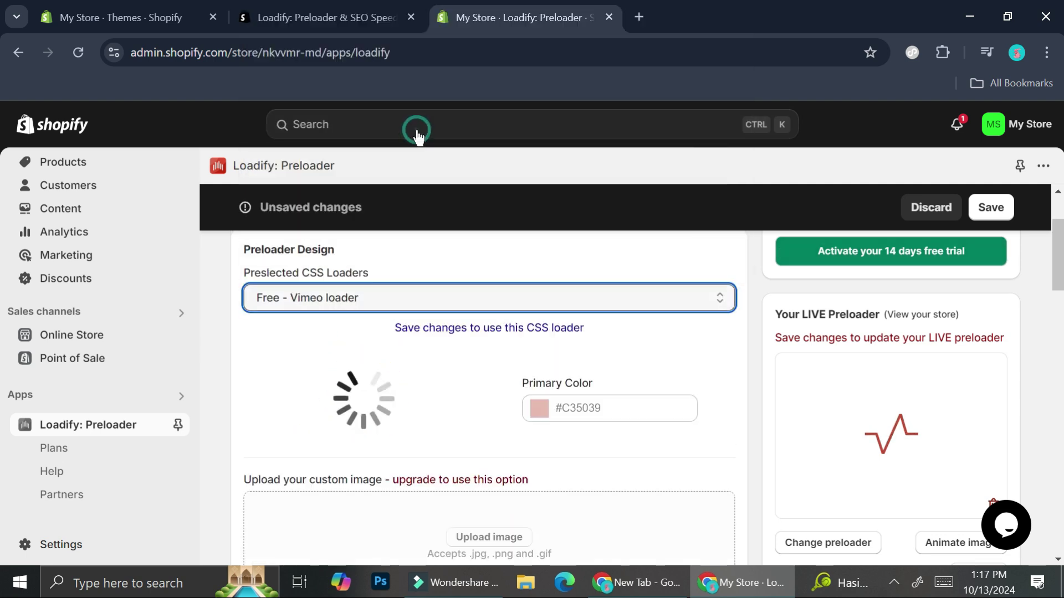
{"action": "left_click", "coordinate": [408, 298]}
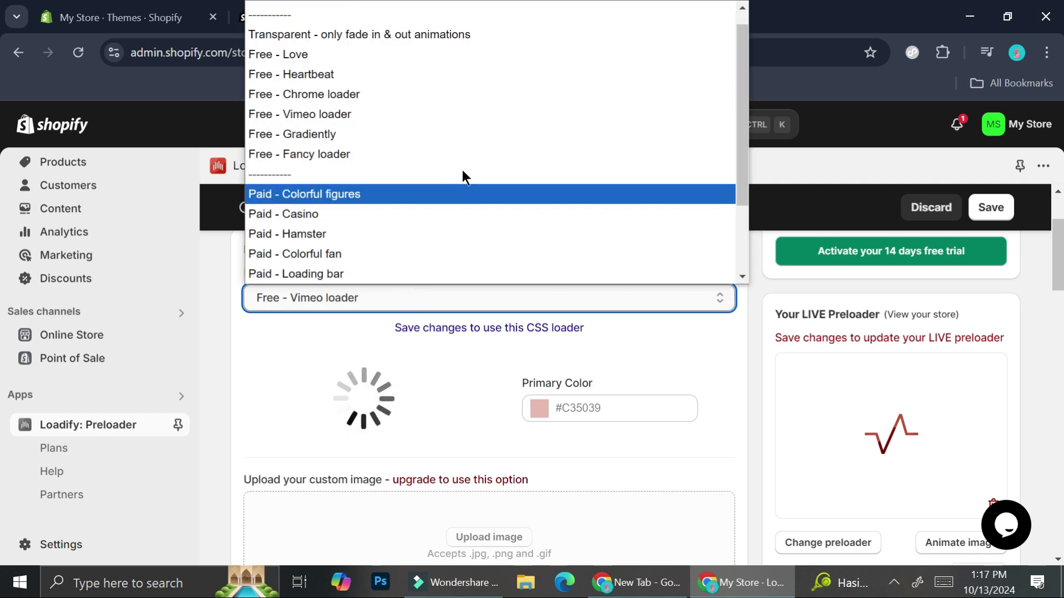
{"action": "left_click", "coordinate": [477, 141]}
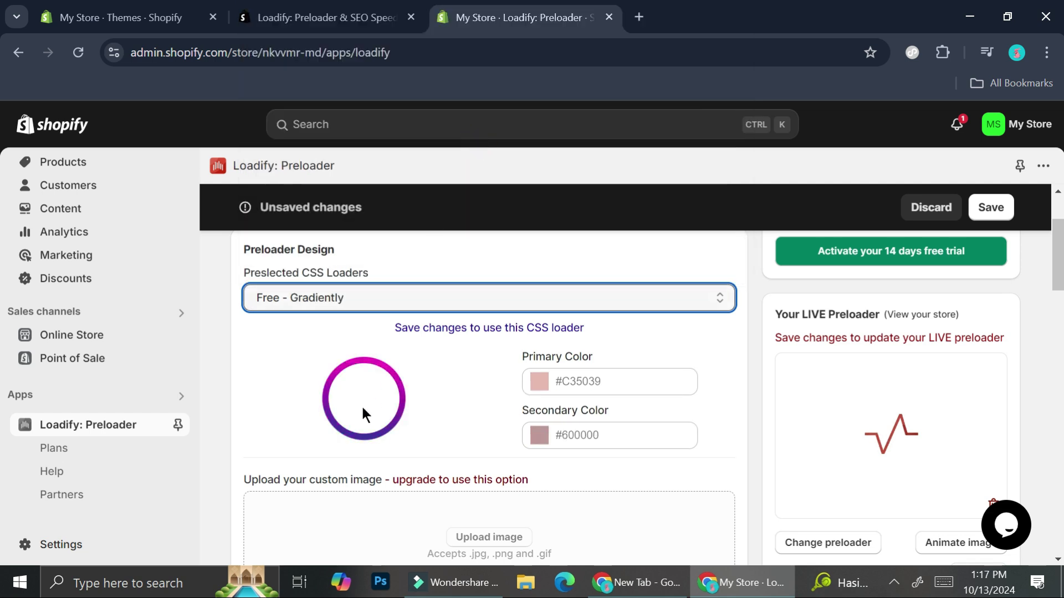
{"action": "left_click", "coordinate": [414, 302]}
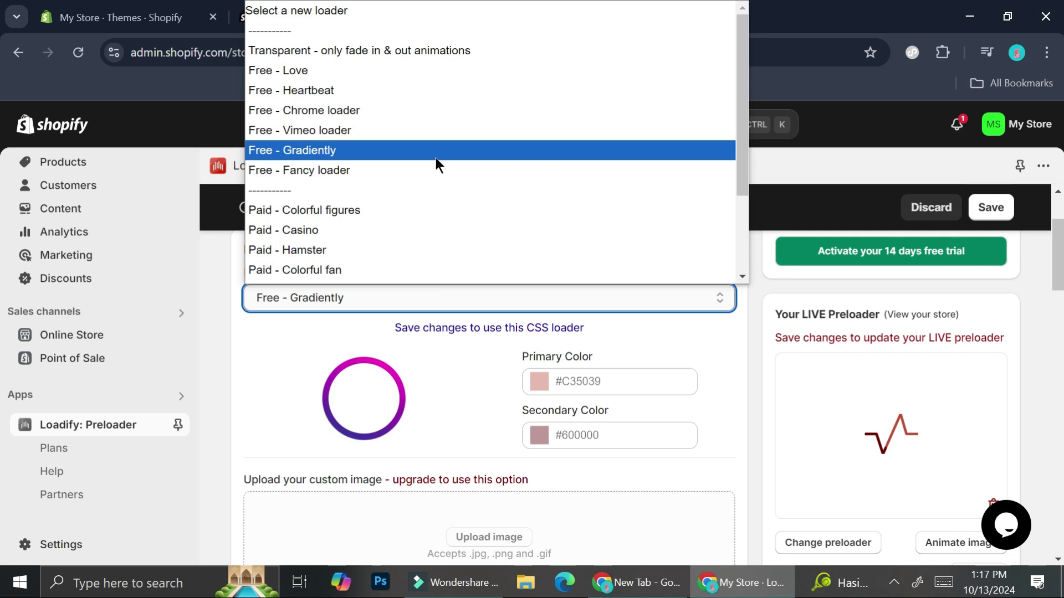
{"action": "left_click", "coordinate": [428, 171]}
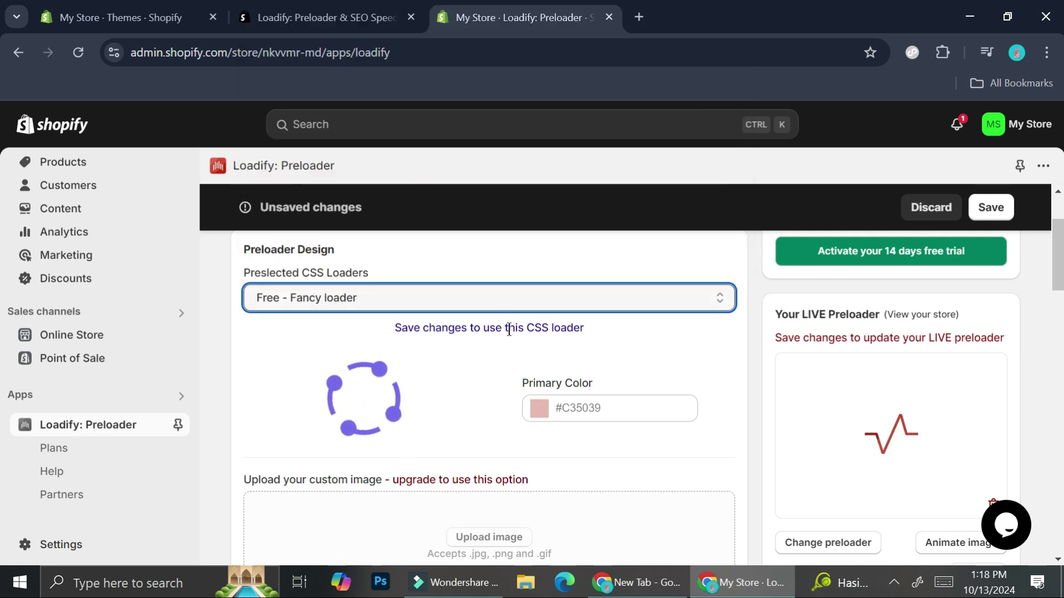
Step: Set the preselected CSS loader back to "Free - Heartbeat" and save the preloader settings
{"action": "left_click", "coordinate": [573, 297]}
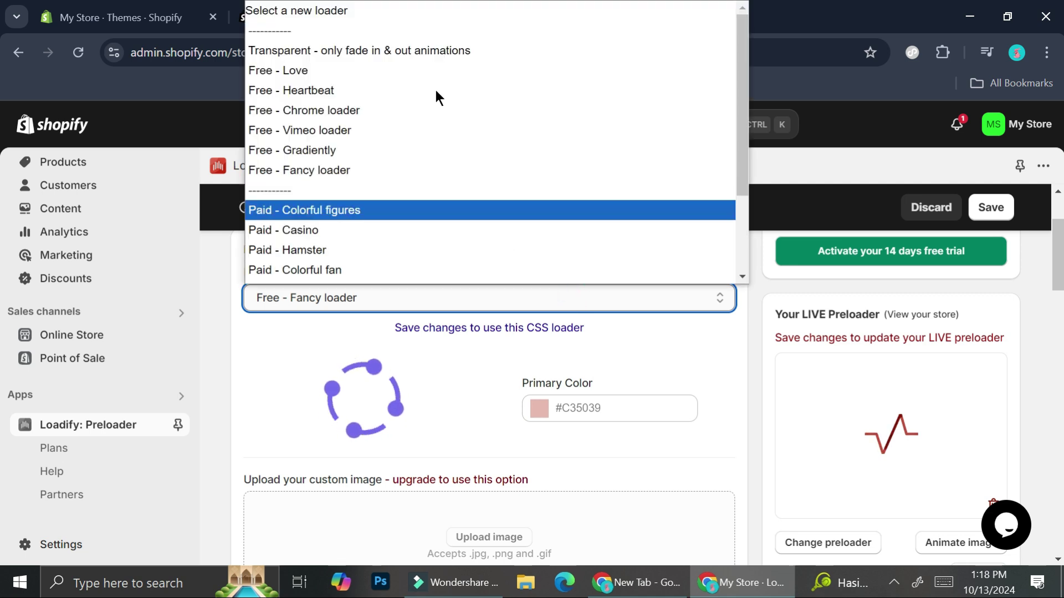
{"action": "left_click", "coordinate": [390, 87]}
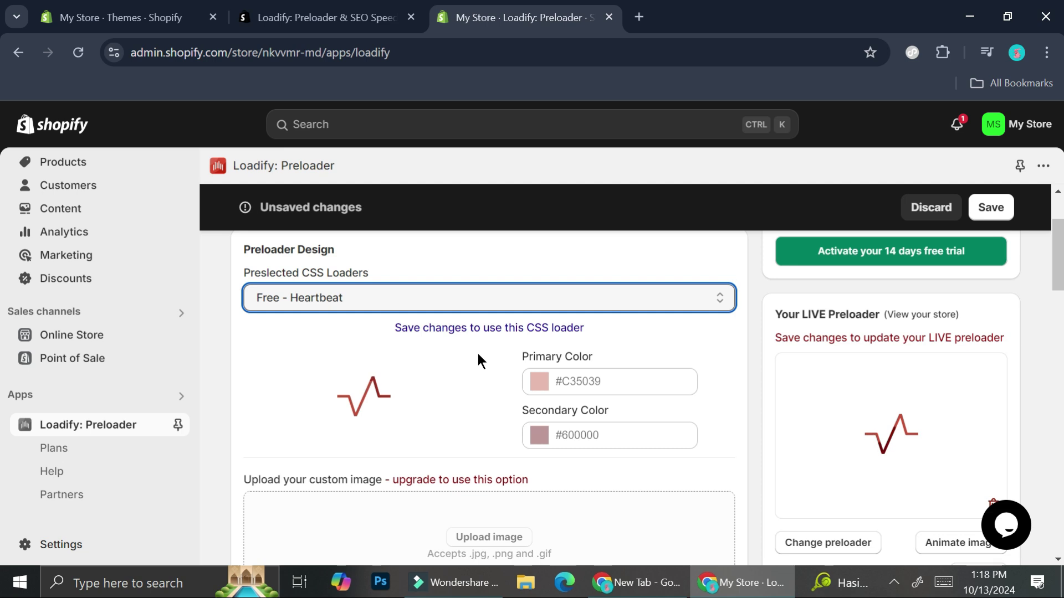
{"action": "scroll", "coordinate": [478, 360], "scroll_direction": "down", "scroll_amount": 3}
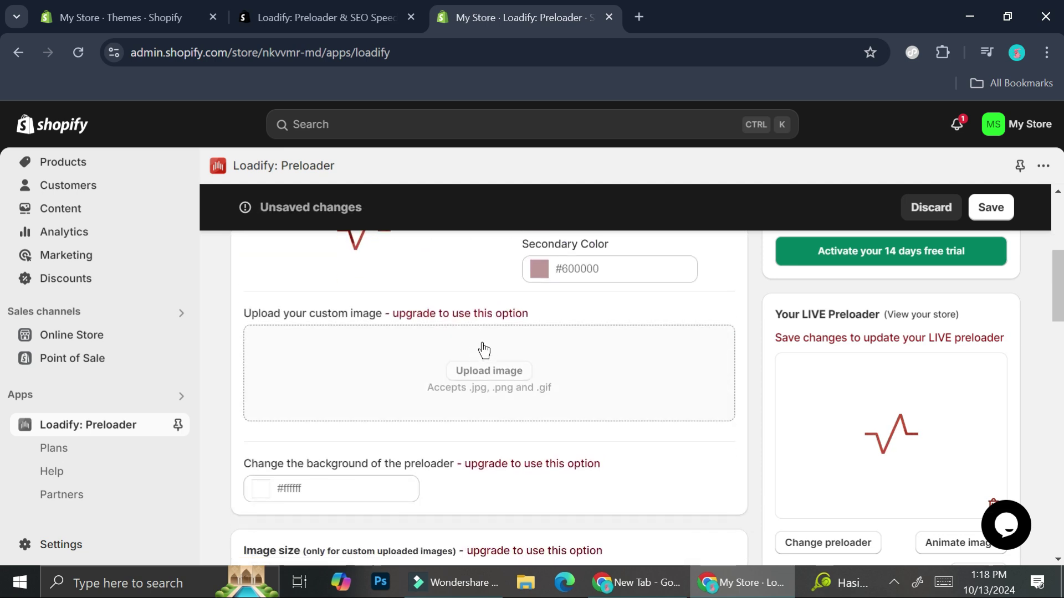
{"action": "scroll", "coordinate": [485, 346], "scroll_direction": "up", "scroll_amount": 2}
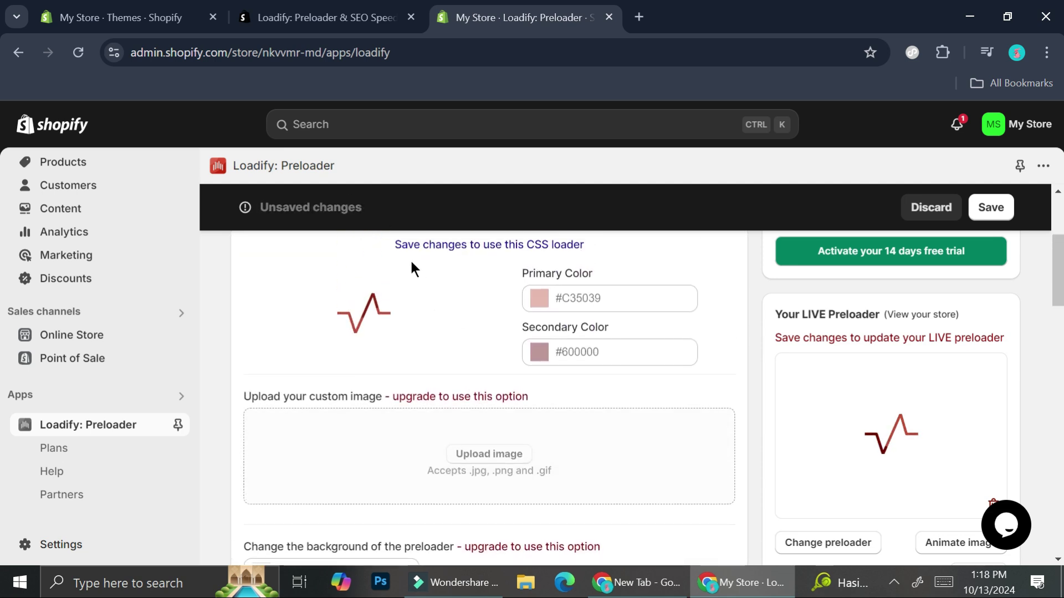
{"action": "scroll", "coordinate": [641, 334], "scroll_direction": "down", "scroll_amount": 3}
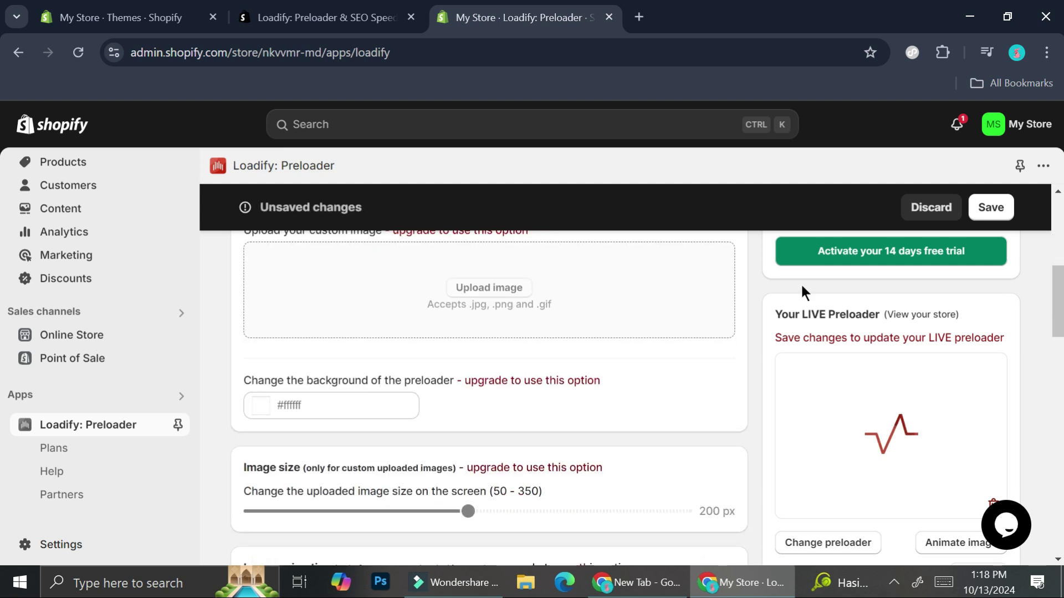
{"action": "left_click", "coordinate": [981, 208]}
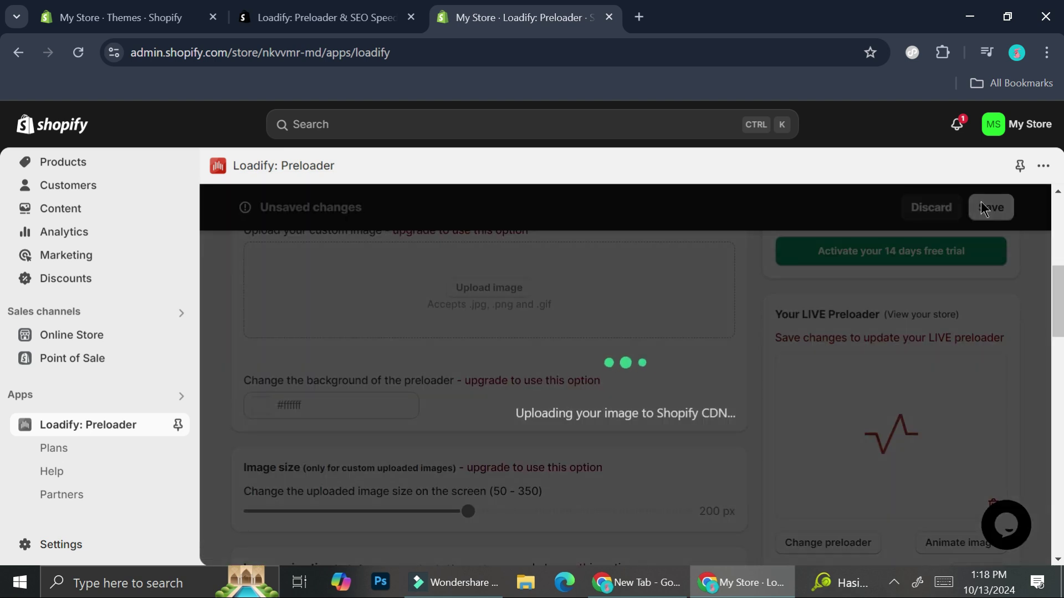
Step: In the Preloader Logic section, set the preloader to "Hide after X seconds" with a value of 1 second, and dismiss the support chat message
{"action": "scroll", "coordinate": [645, 269], "scroll_direction": "down", "scroll_amount": 5}
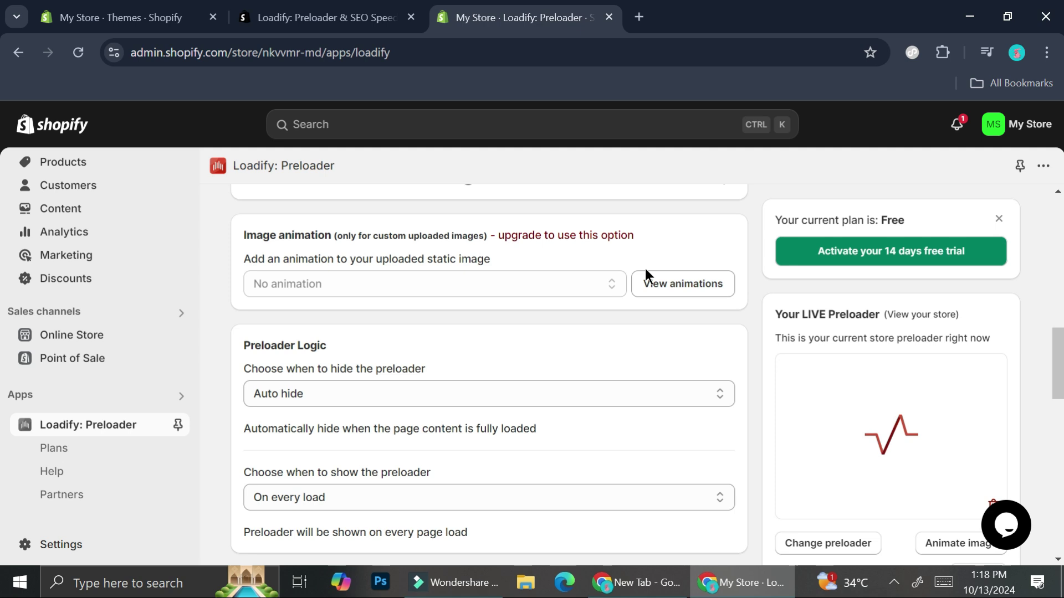
{"action": "scroll", "coordinate": [645, 268], "scroll_direction": "up", "scroll_amount": 2}
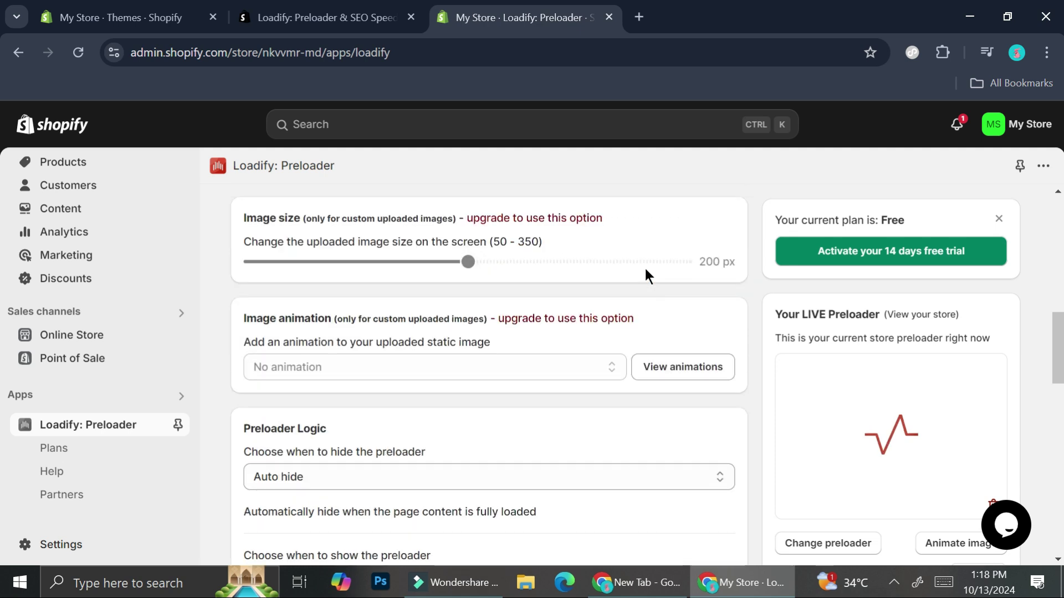
{"action": "scroll", "coordinate": [644, 266], "scroll_direction": "up", "scroll_amount": 7}
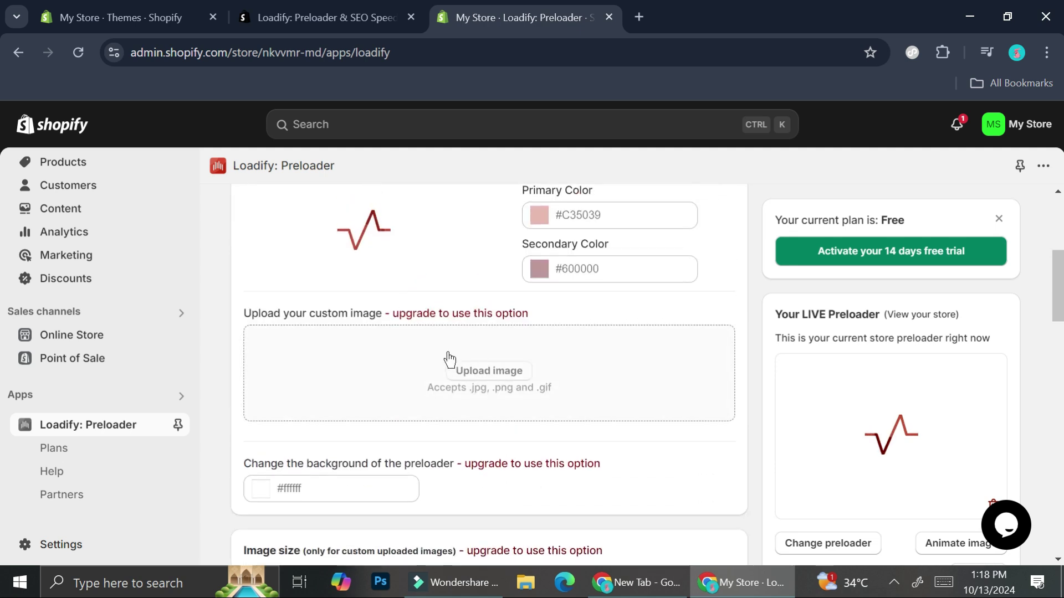
{"action": "scroll", "coordinate": [562, 332], "scroll_direction": "down", "scroll_amount": 5}
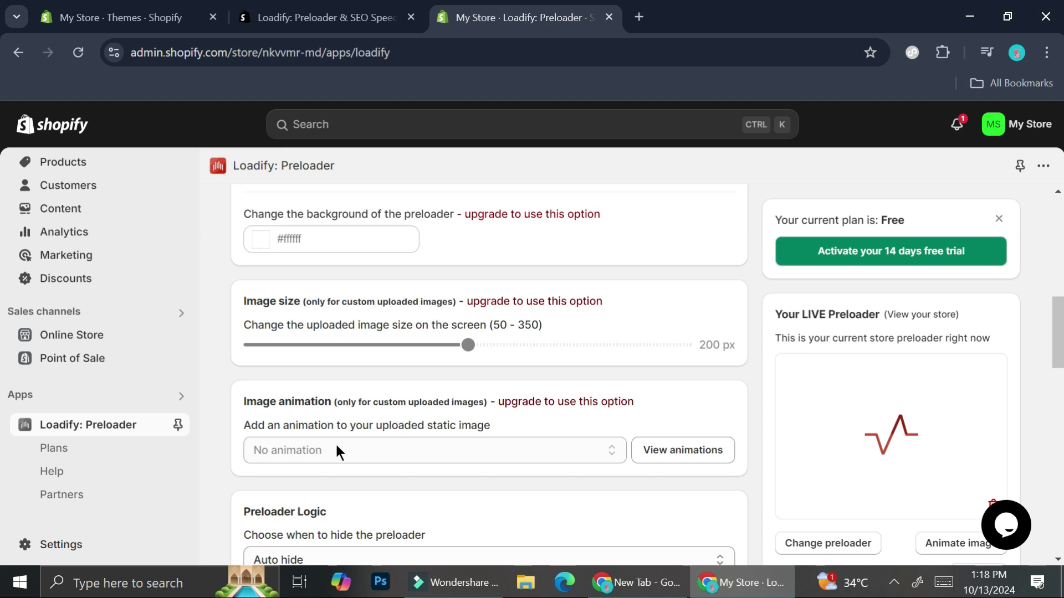
{"action": "scroll", "coordinate": [536, 384], "scroll_direction": "down", "scroll_amount": 3}
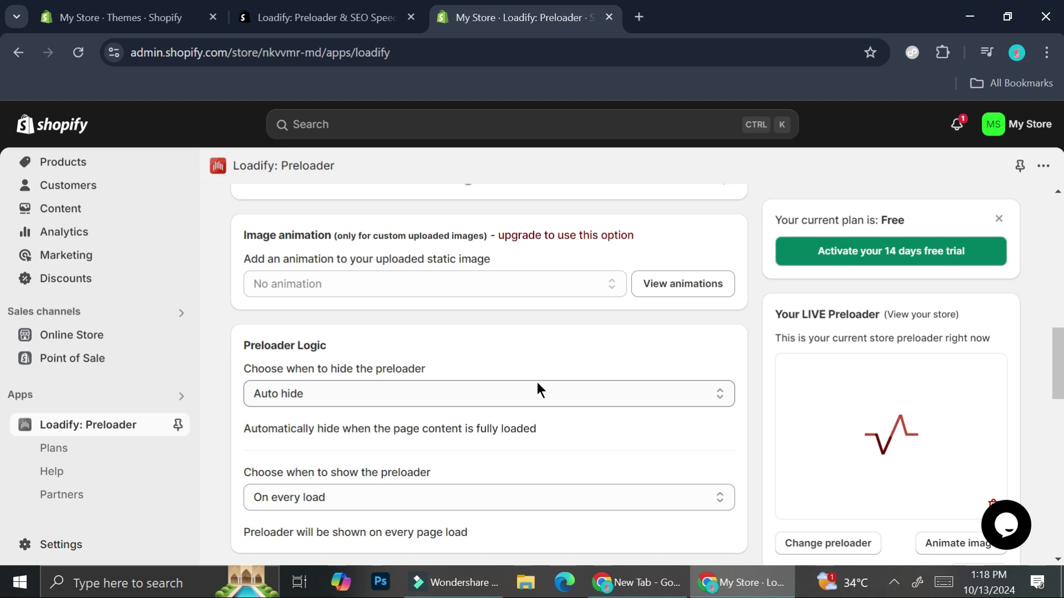
{"action": "left_click", "coordinate": [440, 392]}
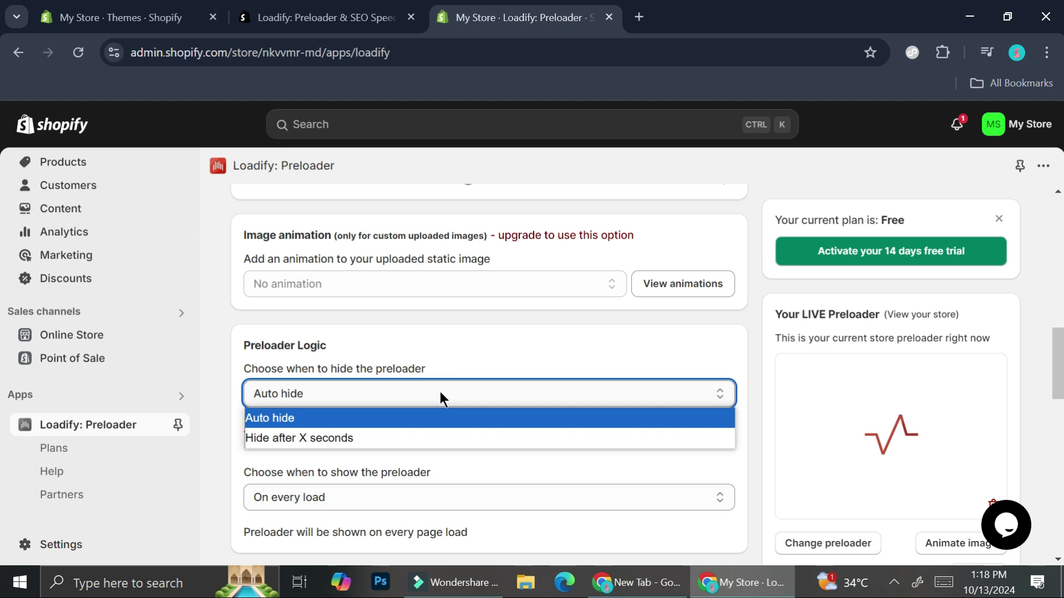
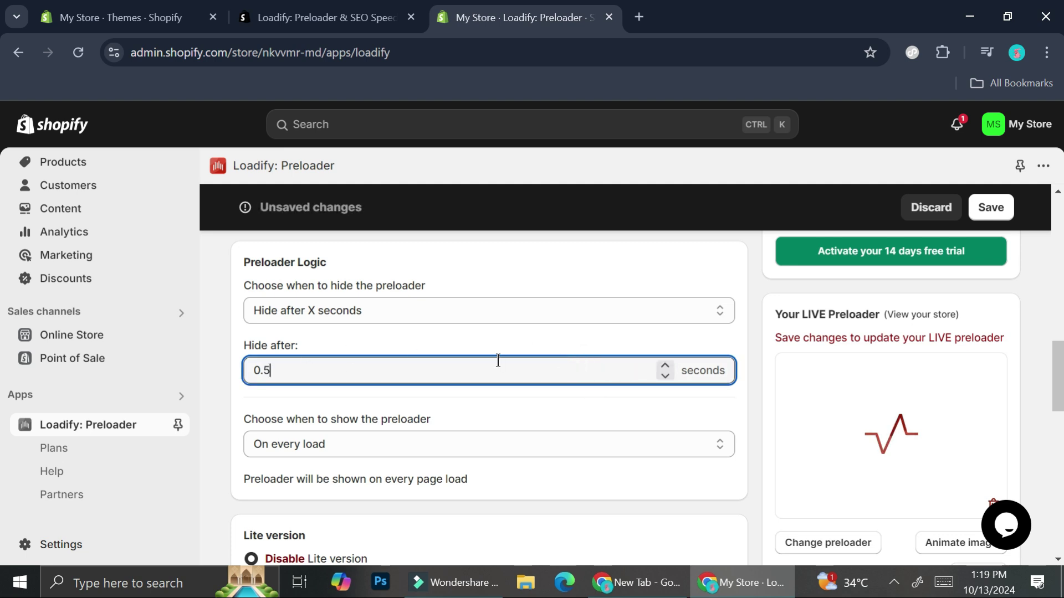
{"action": "left_click", "coordinate": [665, 366]}
{"action": "left_click", "coordinate": [786, 354]}
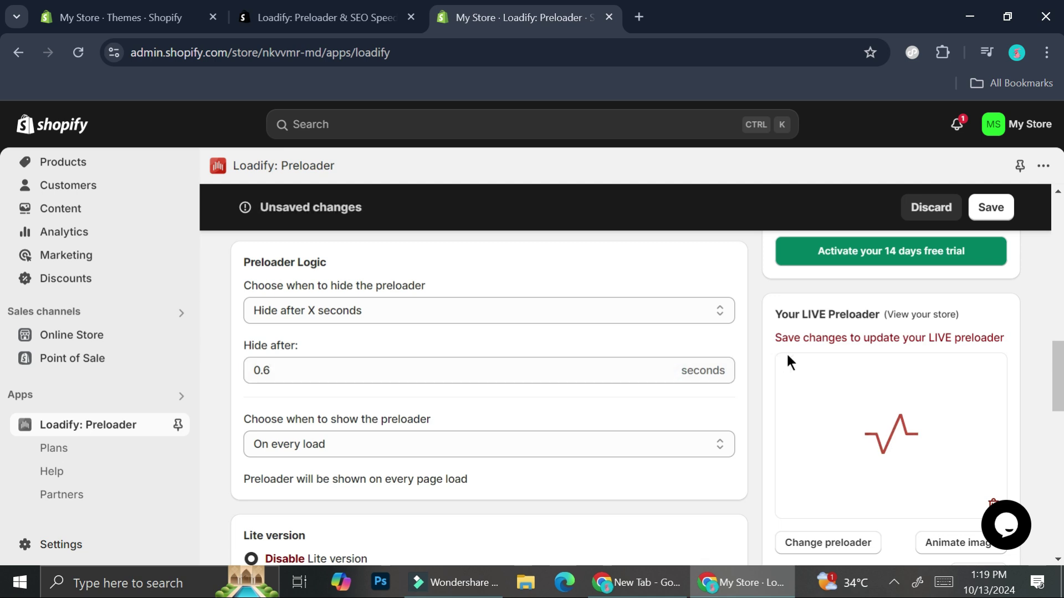
{"action": "left_click", "coordinate": [280, 370]}
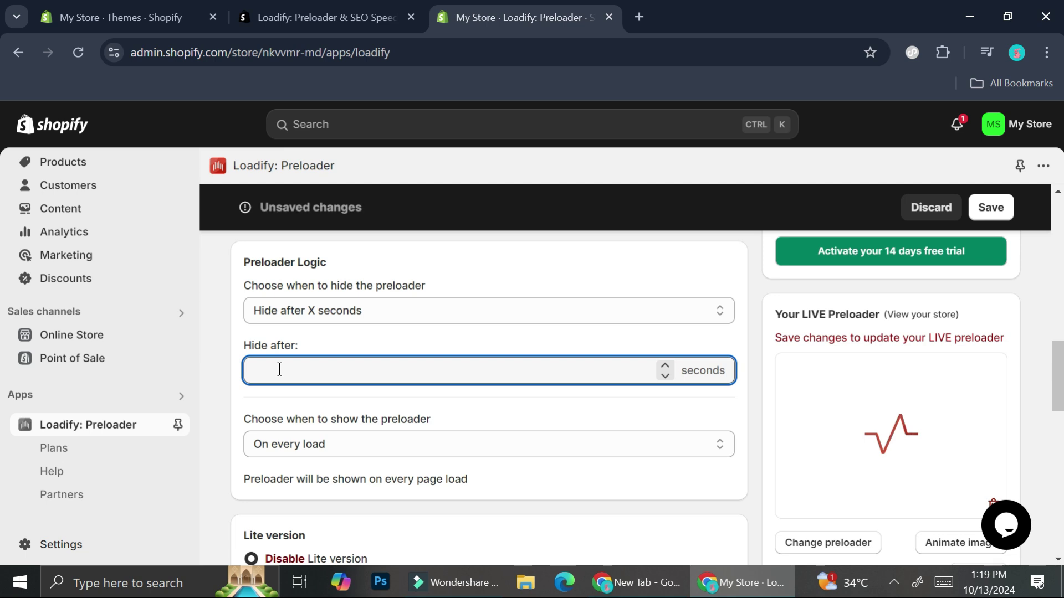
{"action": "type", "text": "1"}
{"action": "left_click", "coordinate": [442, 410]}
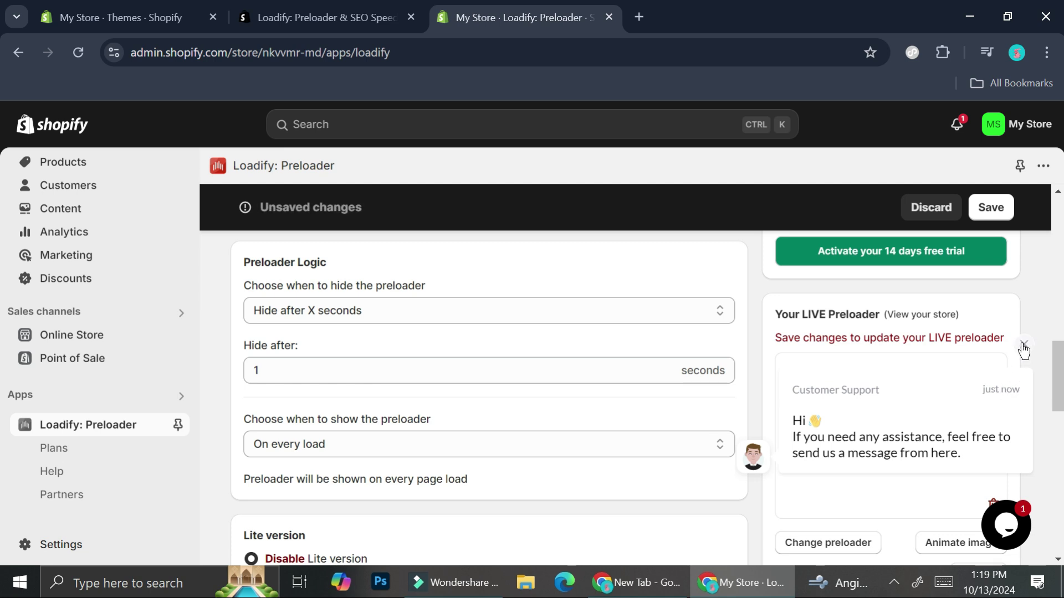
{"action": "left_click", "coordinate": [1022, 345]}
Step: Keep the preloader showing "On every load" and save the preloader logic settings
{"action": "left_click", "coordinate": [330, 439]}
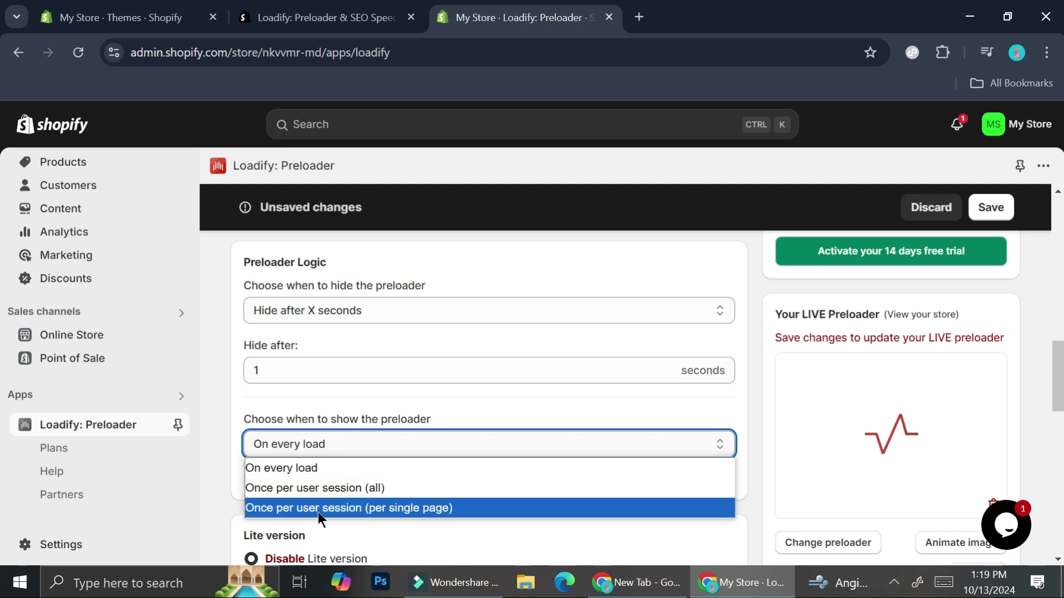
{"action": "left_click", "coordinate": [372, 474]}
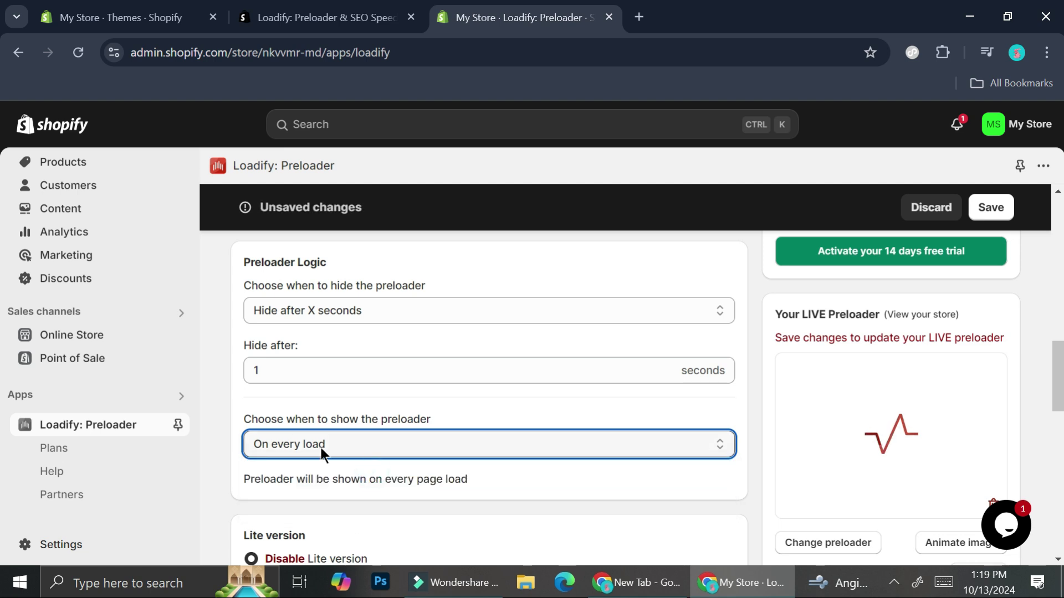
{"action": "left_click", "coordinate": [997, 207]}
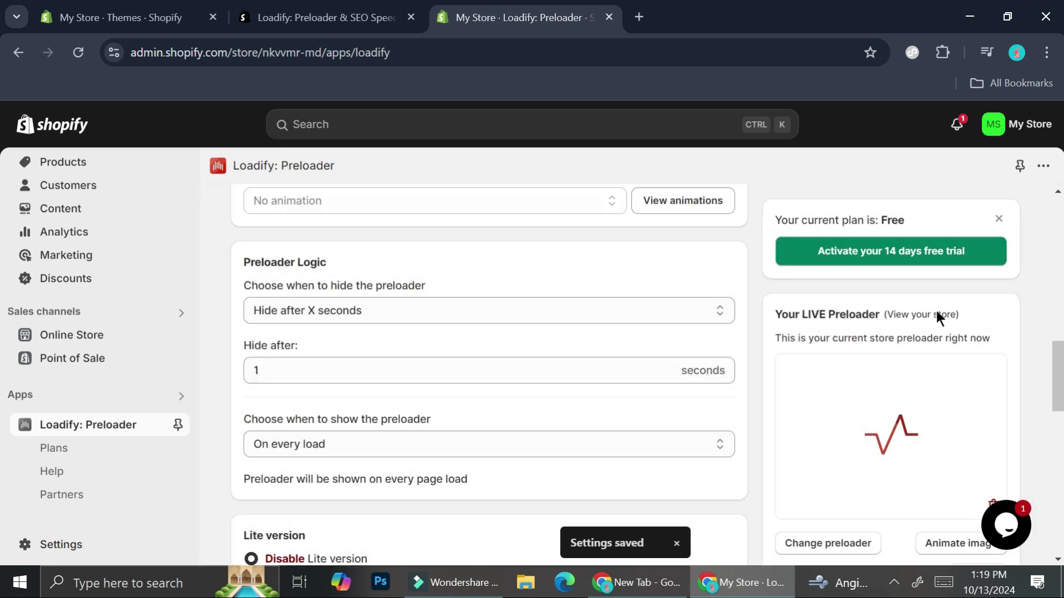
Step: Open the live storefront and reload it to check the 1-second preloader, and return to the Loadify settings
{"action": "left_click", "coordinate": [936, 315]}
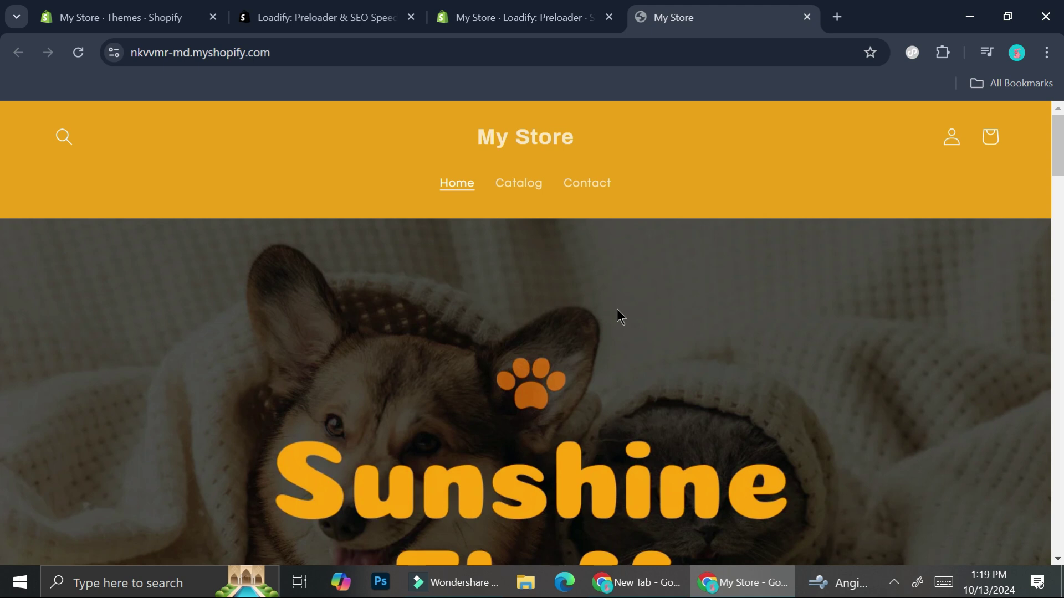
{"action": "left_click", "coordinate": [77, 52]}
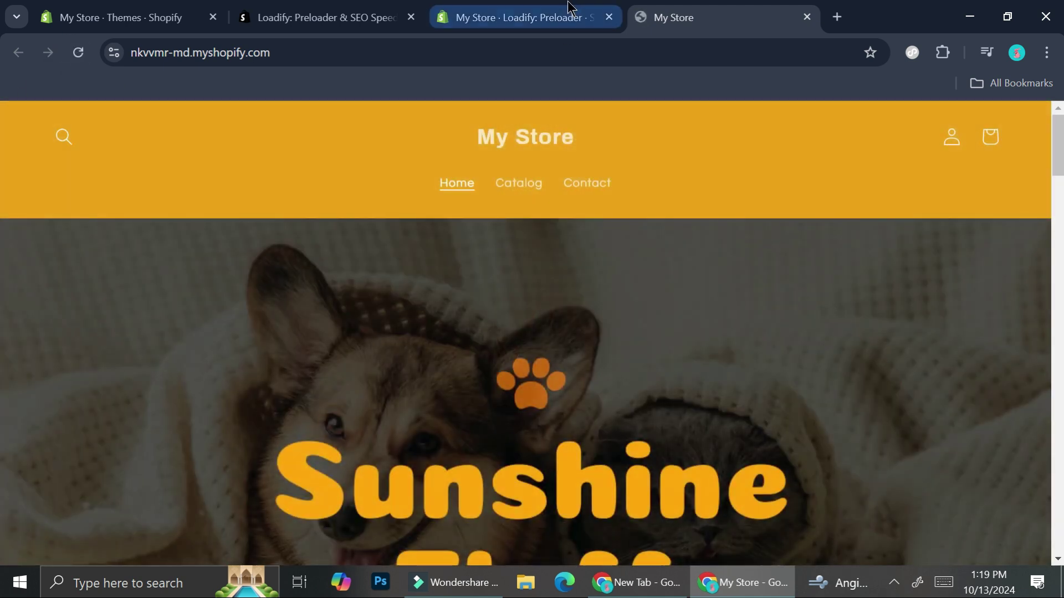
{"action": "left_click", "coordinate": [571, 14]}
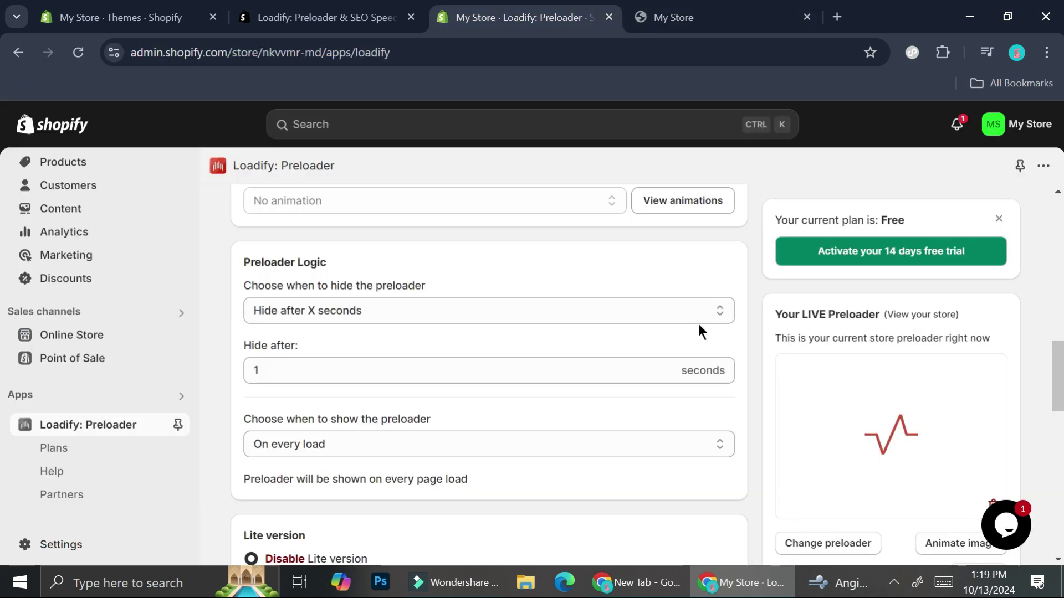
Step: Set the preloader to show "Once per user session (all)" and save the settings
{"action": "left_click", "coordinate": [394, 443]}
{"action": "left_click", "coordinate": [352, 490]}
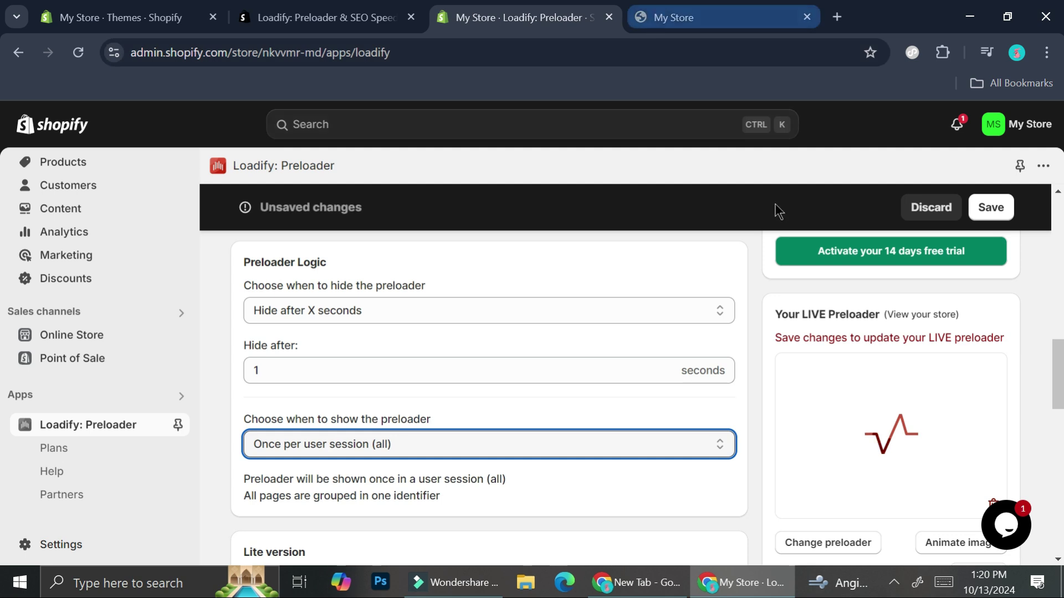
{"action": "left_click", "coordinate": [981, 206]}
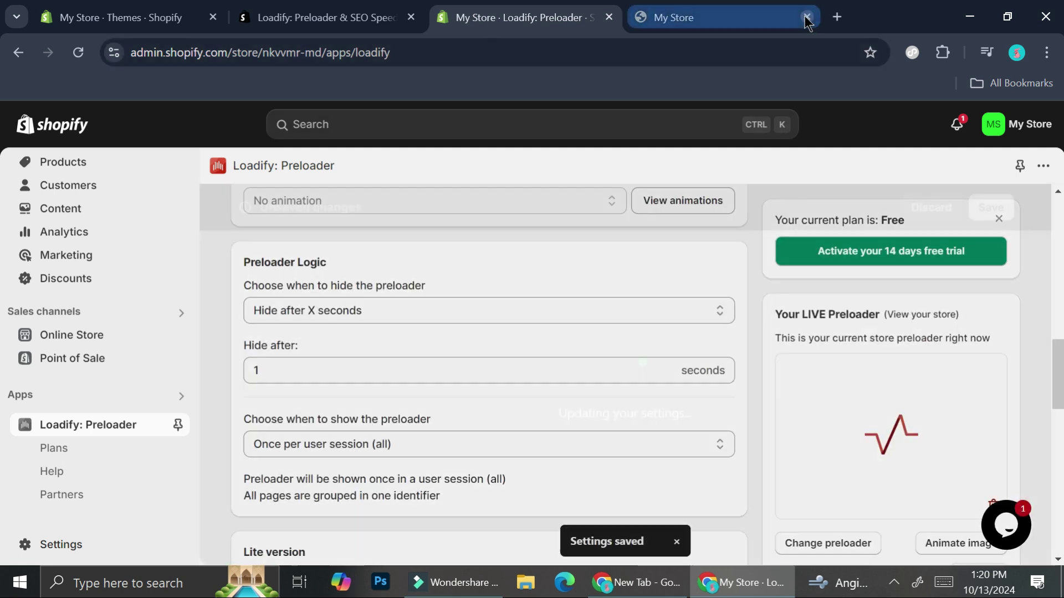
Step: Close the old store tab, then reopen and reload the live storefront to check the once-per-session behaviour
{"action": "left_click", "coordinate": [807, 17]}
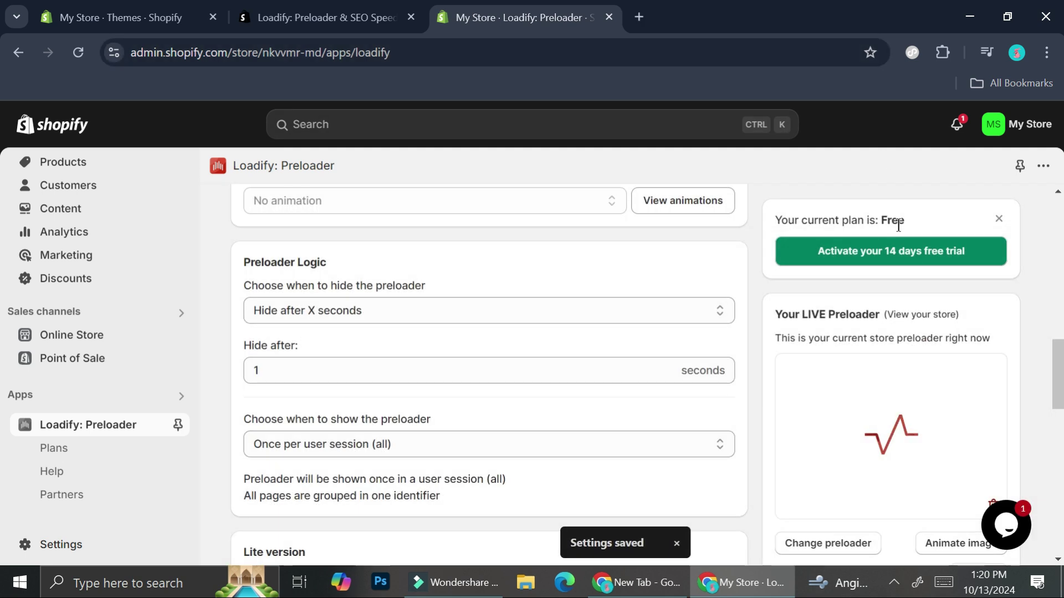
{"action": "left_click", "coordinate": [896, 316]}
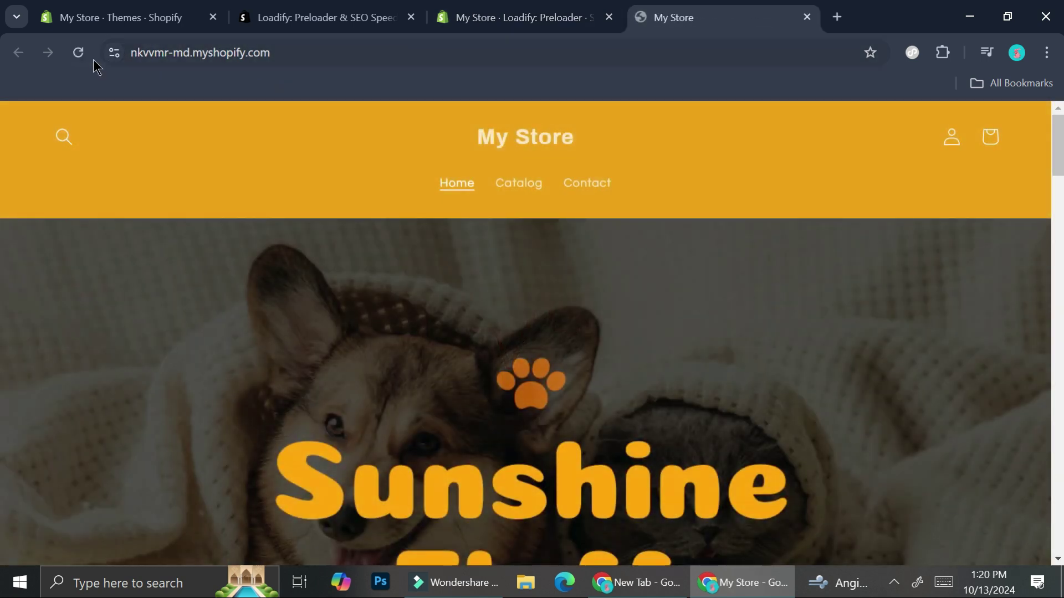
{"action": "left_click", "coordinate": [79, 52]}
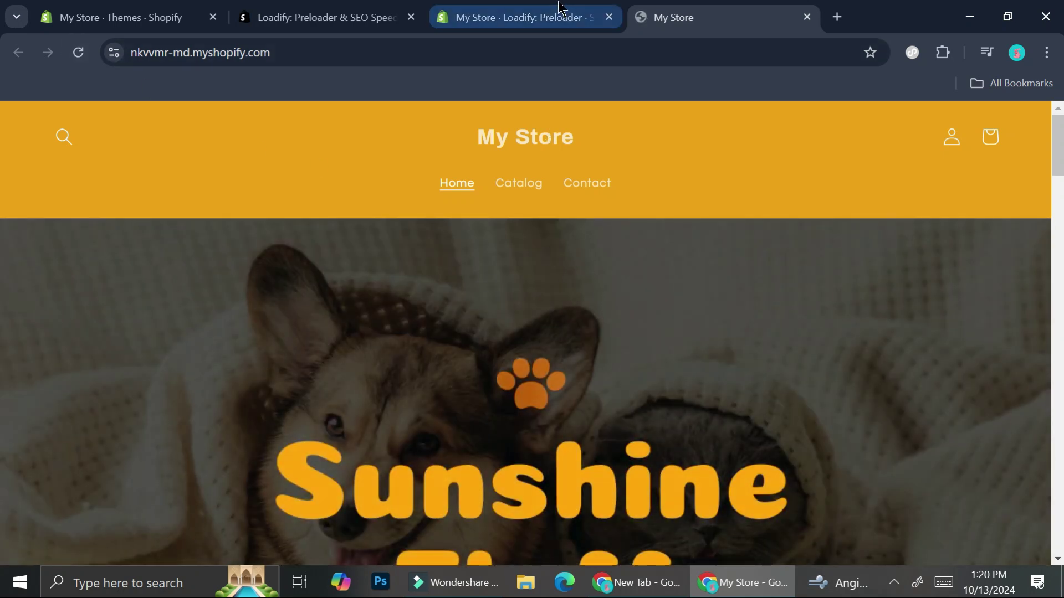
Step: Return to the Loadify settings and set the preloader to show "On every load"
{"action": "left_click", "coordinate": [561, 7]}
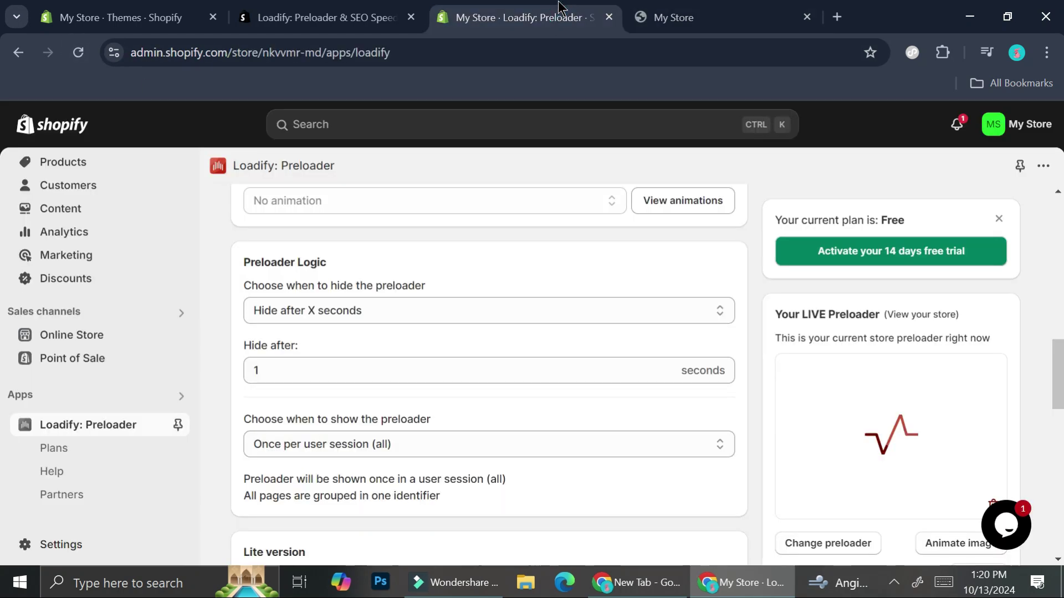
{"action": "left_click", "coordinate": [319, 443]}
{"action": "left_click", "coordinate": [322, 469]}
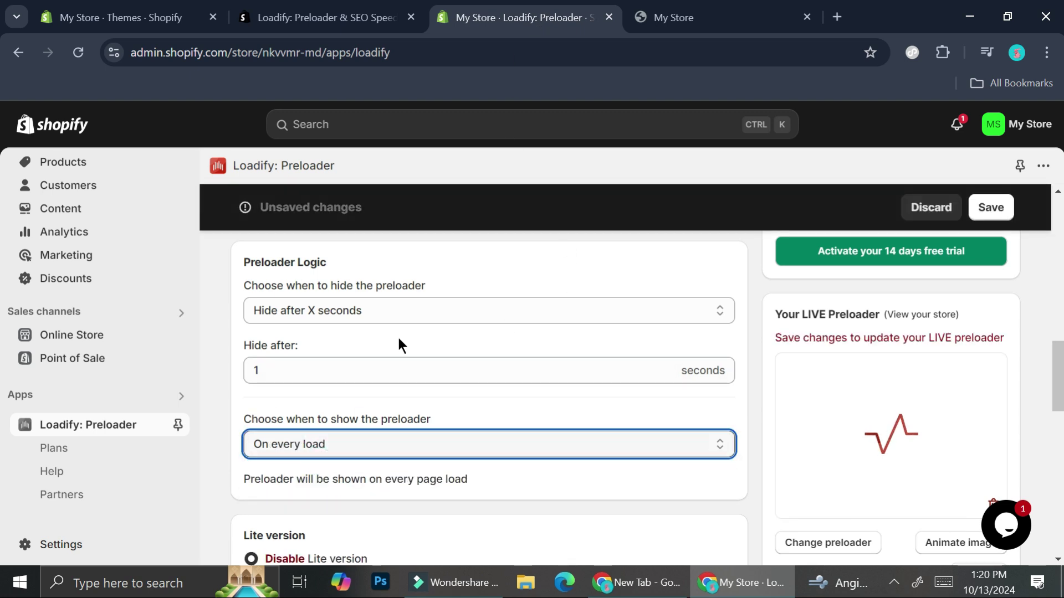
Step: Review the Lite version and page transition options, and preview the "Normal slide" page transition
{"action": "scroll", "coordinate": [598, 339], "scroll_direction": "down", "scroll_amount": 3}
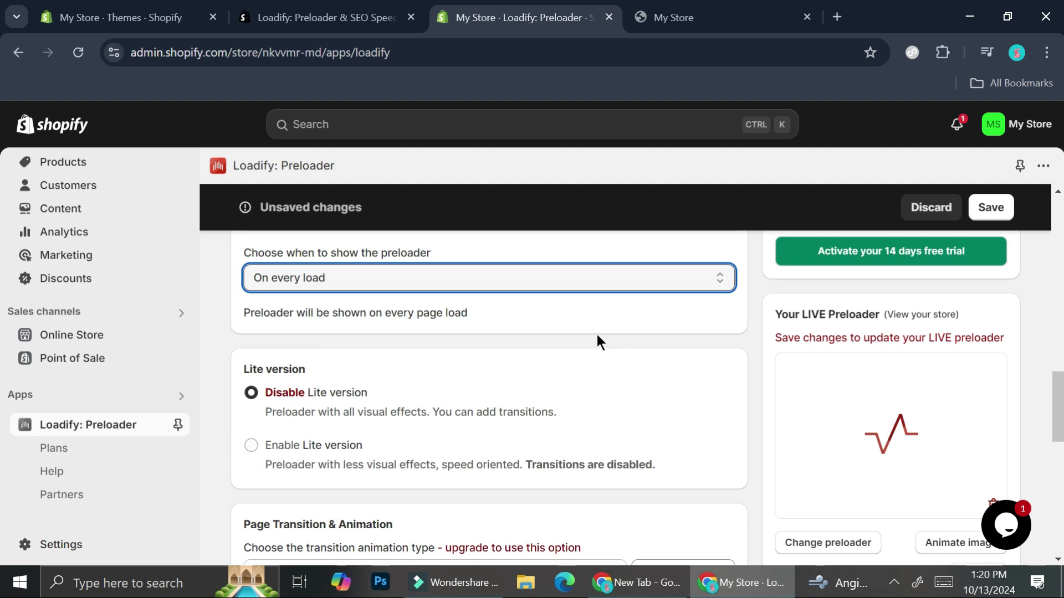
{"action": "scroll", "coordinate": [598, 339], "scroll_direction": "down", "scroll_amount": 4}
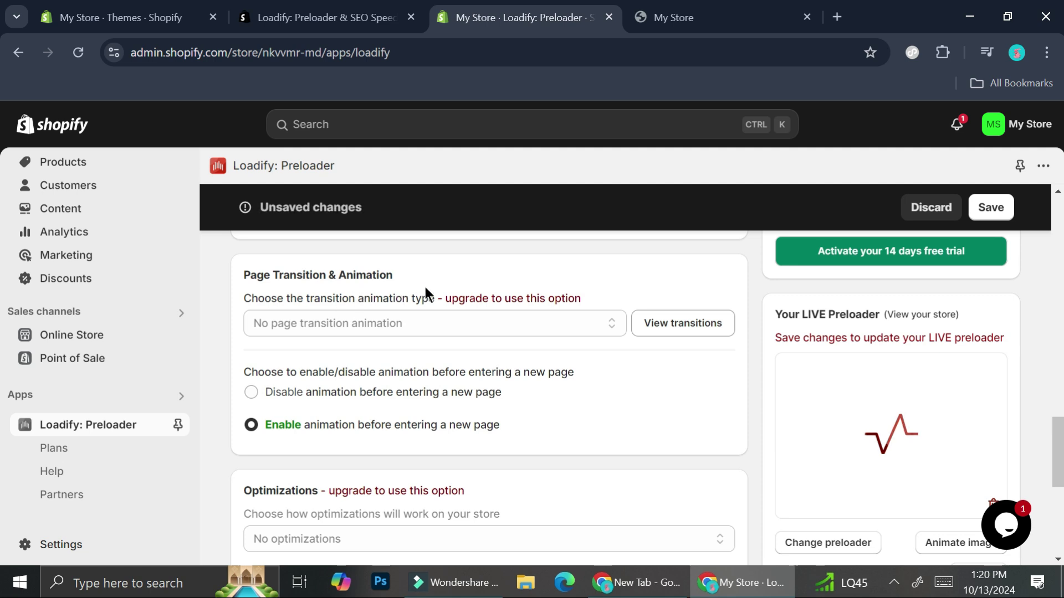
{"action": "scroll", "coordinate": [627, 465], "scroll_direction": "down", "scroll_amount": 2}
{"action": "scroll", "coordinate": [526, 407], "scroll_direction": "up", "scroll_amount": 3}
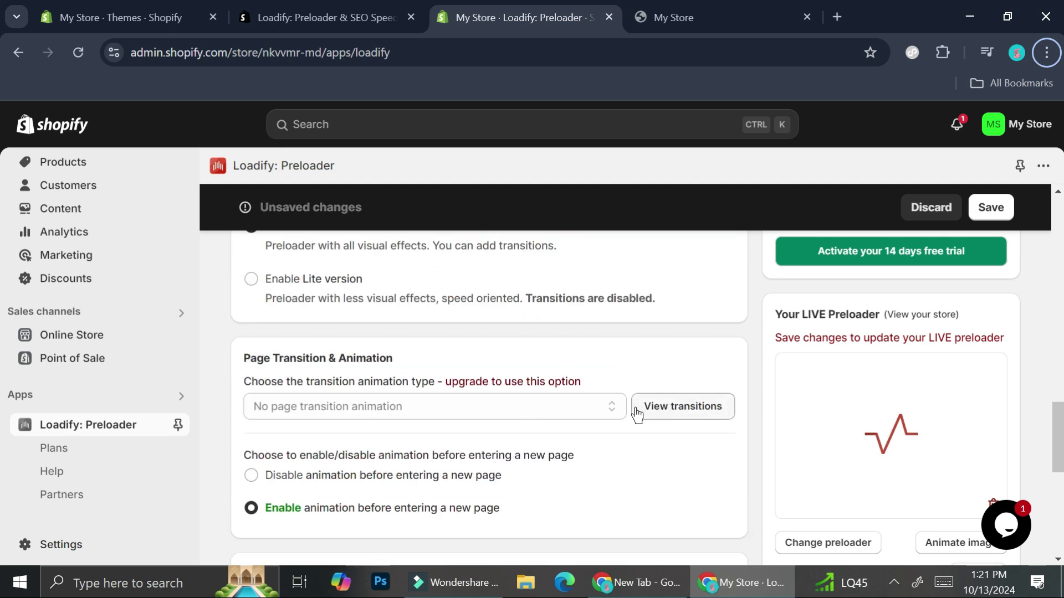
{"action": "left_click", "coordinate": [665, 414]}
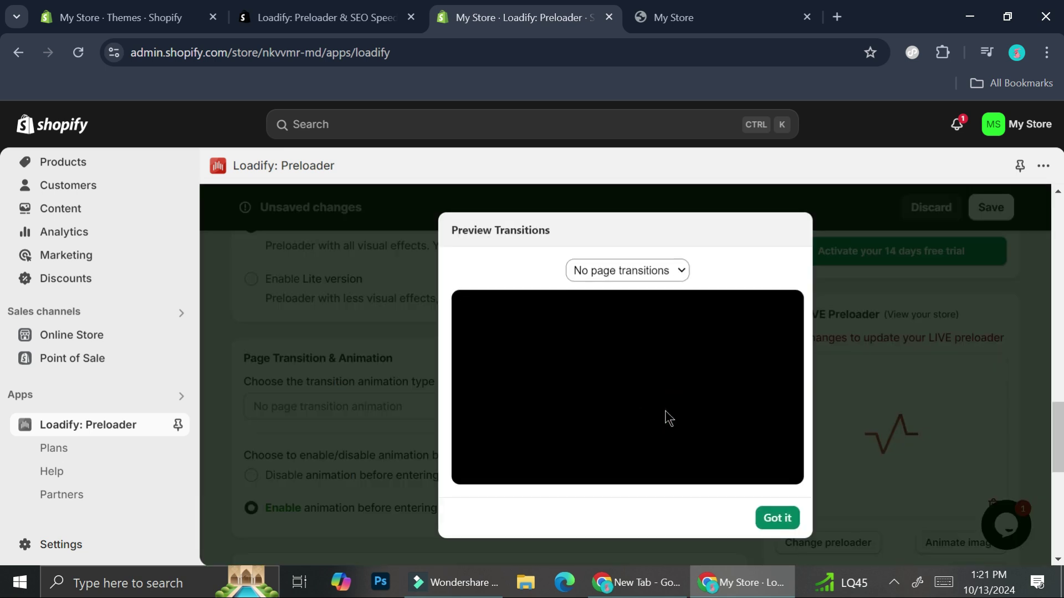
{"action": "left_click", "coordinate": [668, 277]}
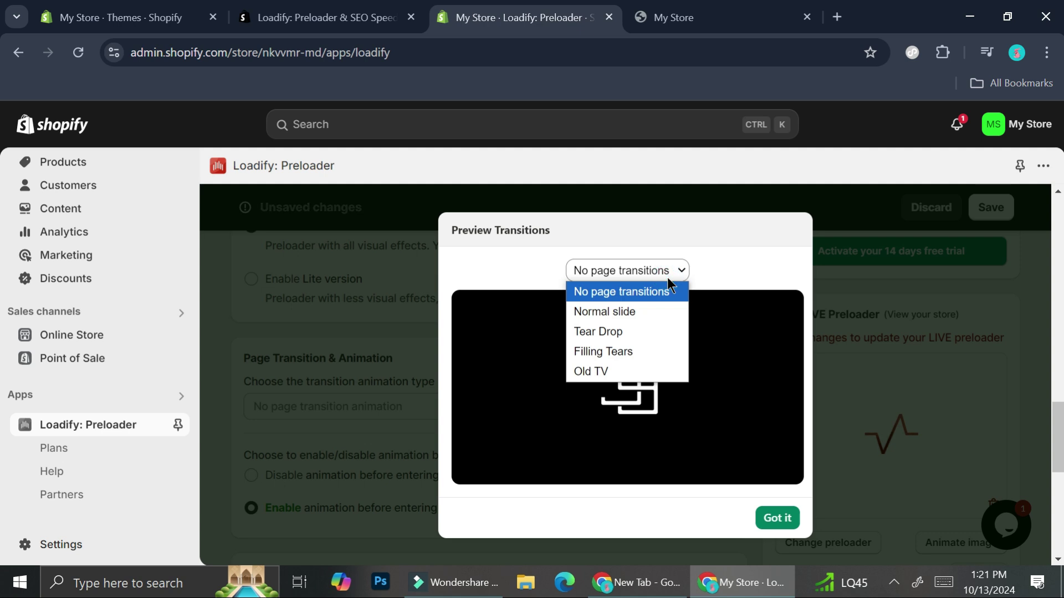
{"action": "left_click", "coordinate": [660, 318]}
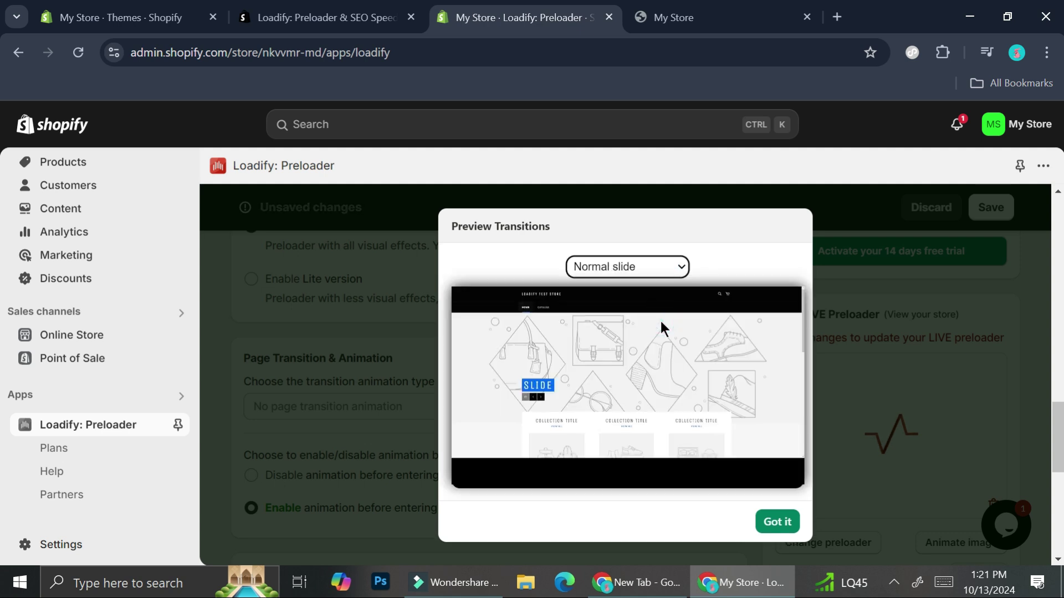
Step: Preview the "Tear Drop", "Filling Tears", "Old TV" and "No page transitions" options in turn, then close the transitions preview
{"action": "left_click", "coordinate": [649, 270]}
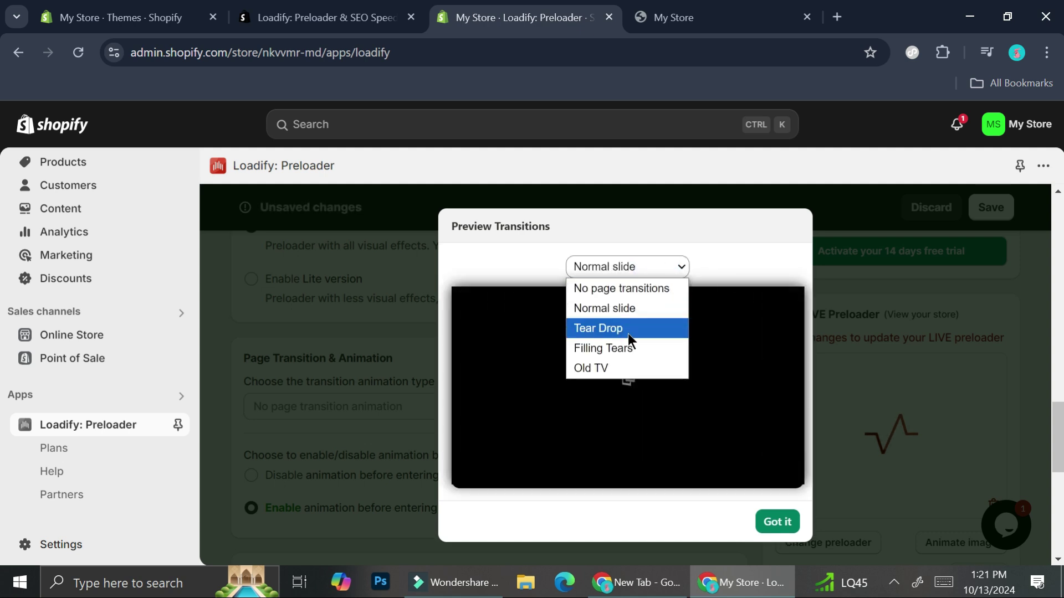
{"action": "left_click", "coordinate": [627, 328]}
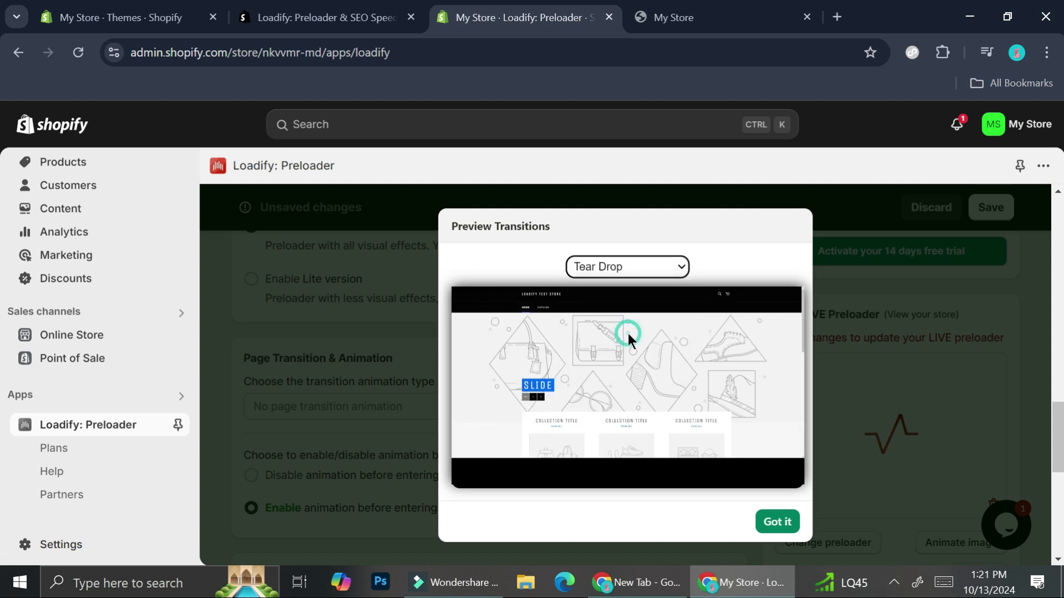
{"action": "left_click", "coordinate": [633, 264]}
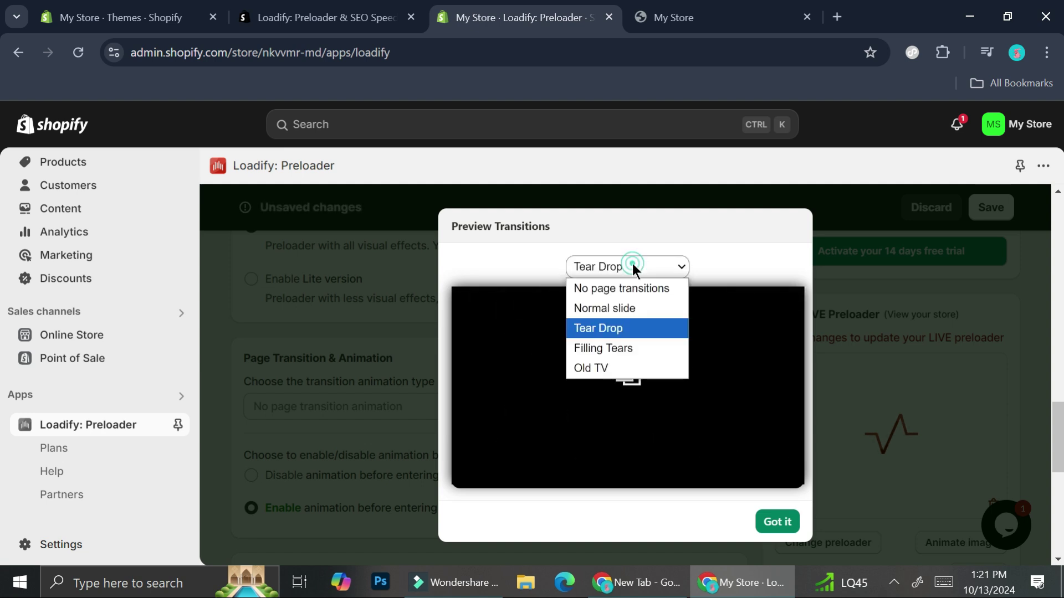
{"action": "left_click", "coordinate": [604, 347]}
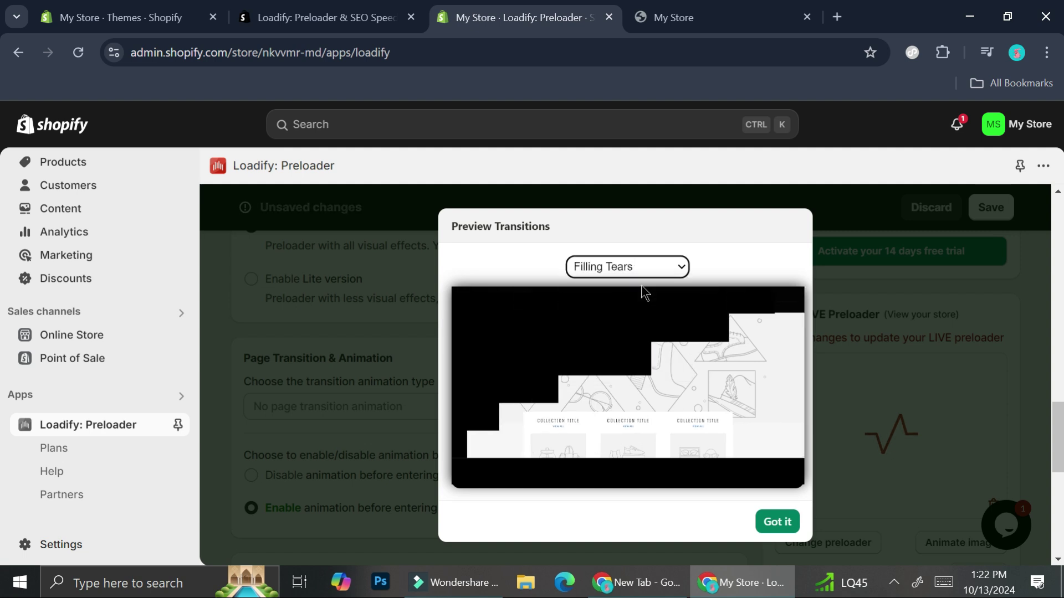
{"action": "left_click", "coordinate": [647, 266]}
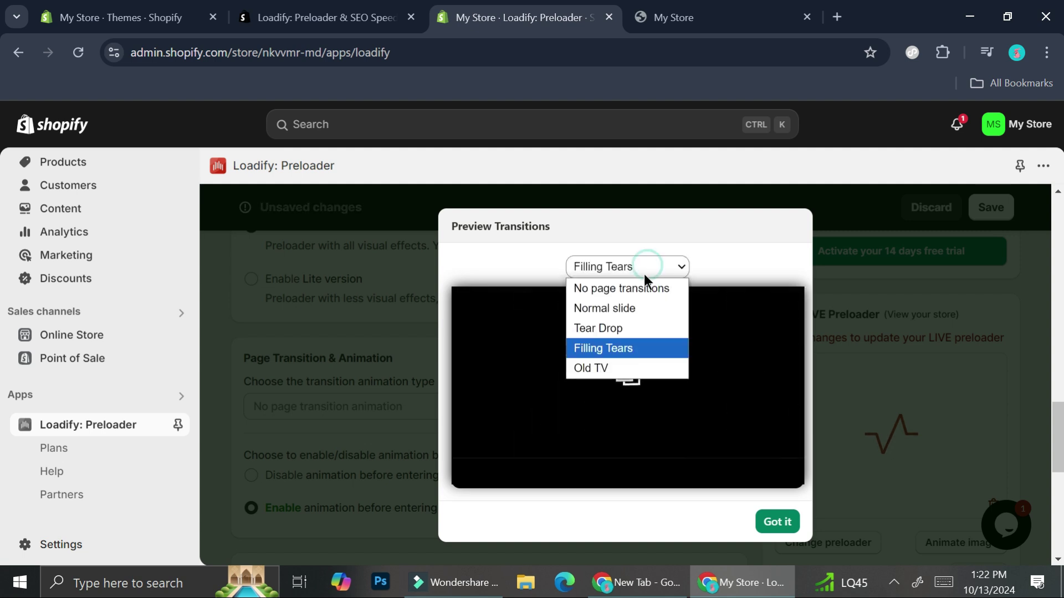
{"action": "left_click", "coordinate": [595, 366]}
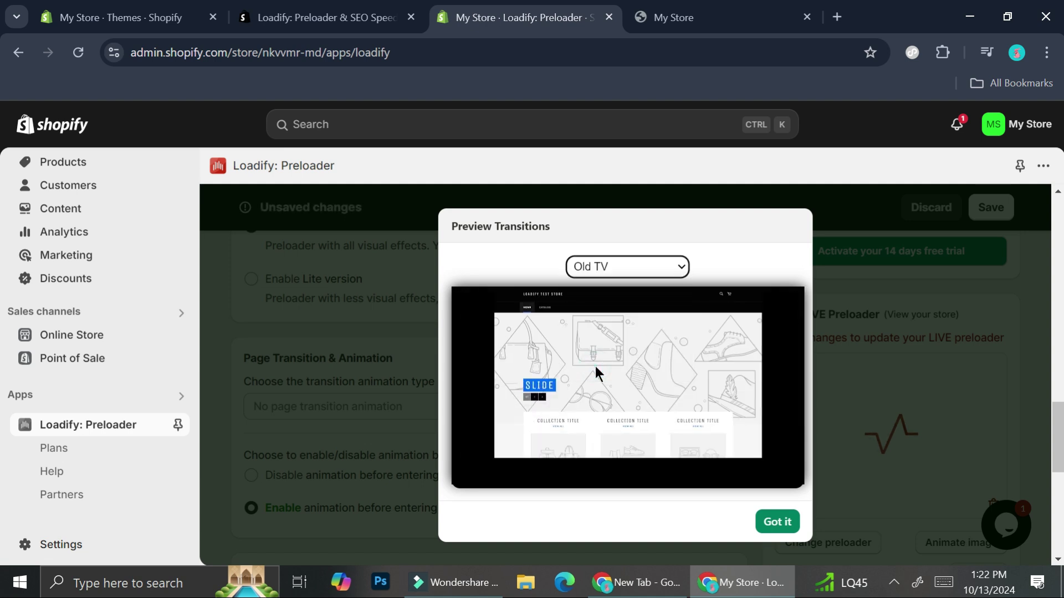
{"action": "left_click", "coordinate": [660, 265]}
{"action": "left_click", "coordinate": [673, 290]}
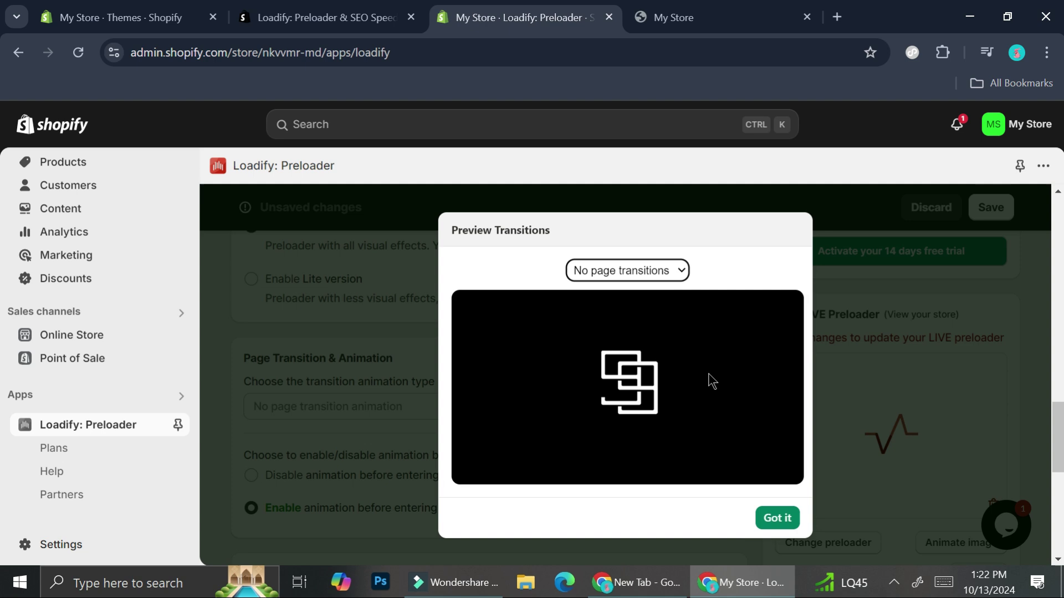
{"action": "left_click", "coordinate": [784, 518]}
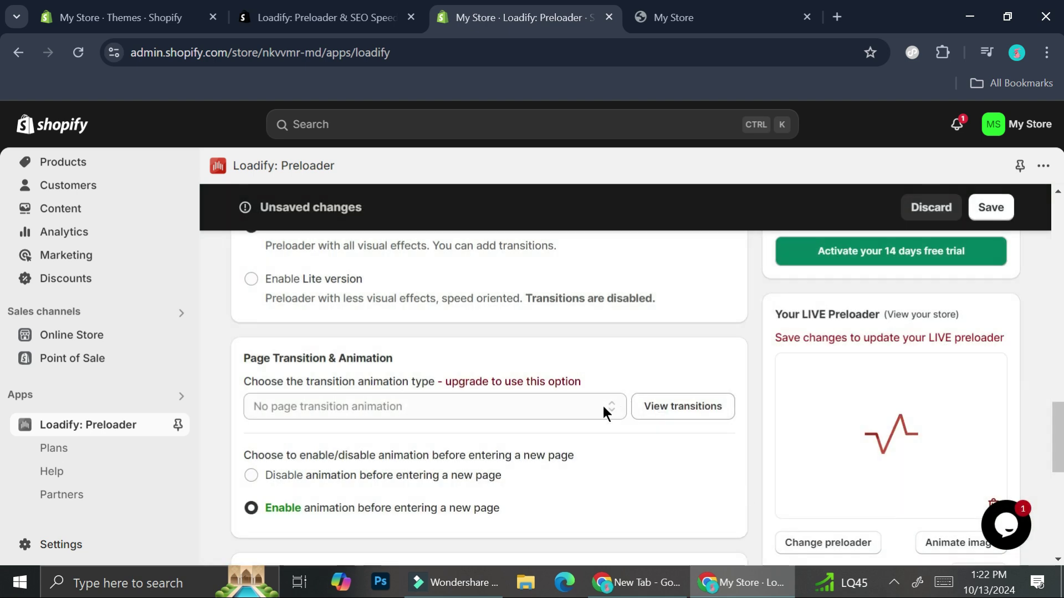
Step: Set the page transition animation type to "Normal Slide" and save the settings
{"action": "left_click", "coordinate": [591, 377]}
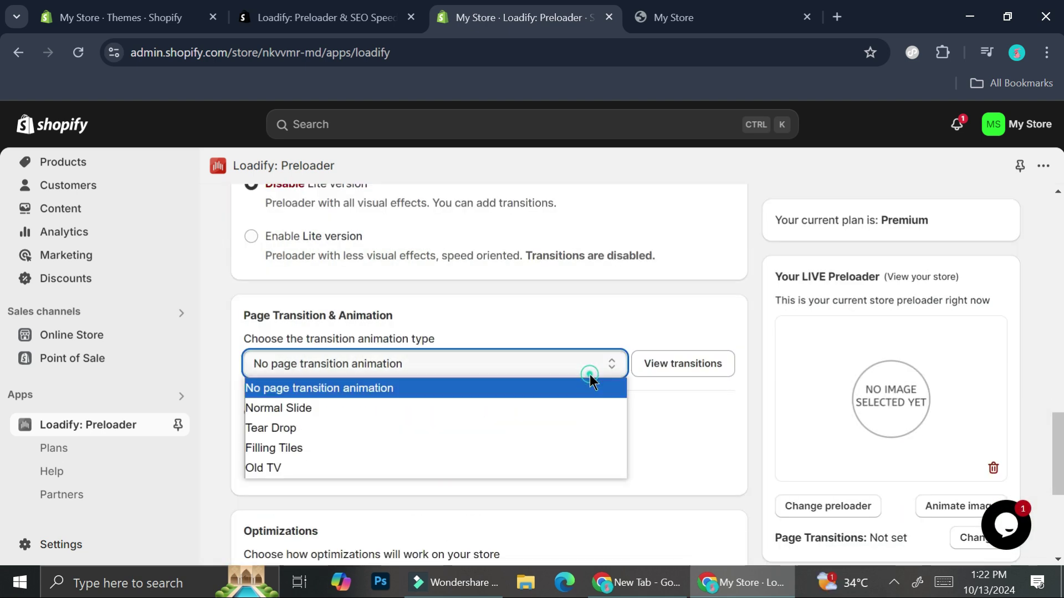
{"action": "left_click", "coordinate": [321, 408]}
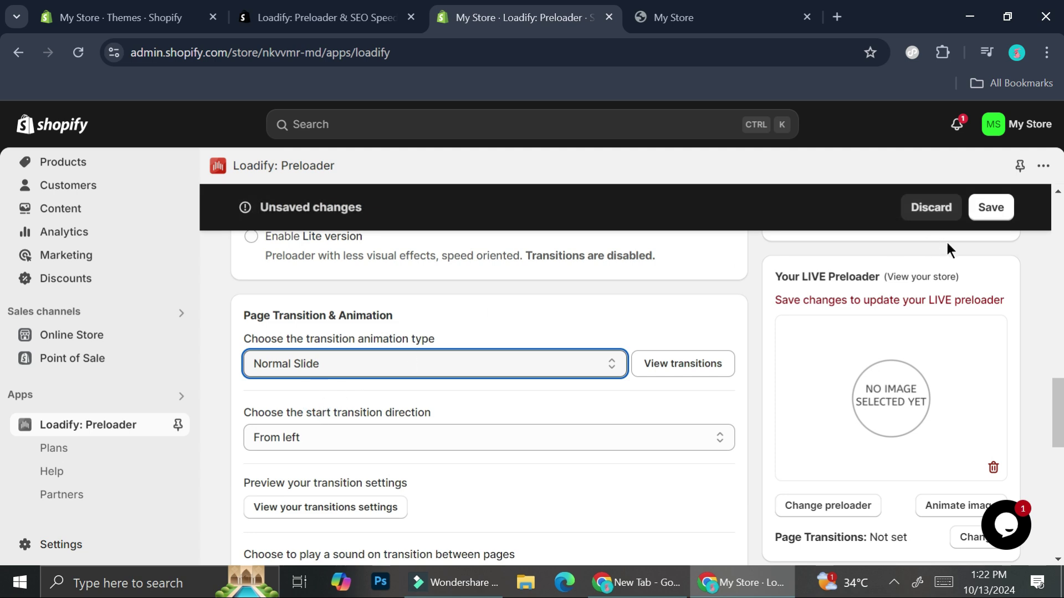
{"action": "left_click", "coordinate": [1008, 209]}
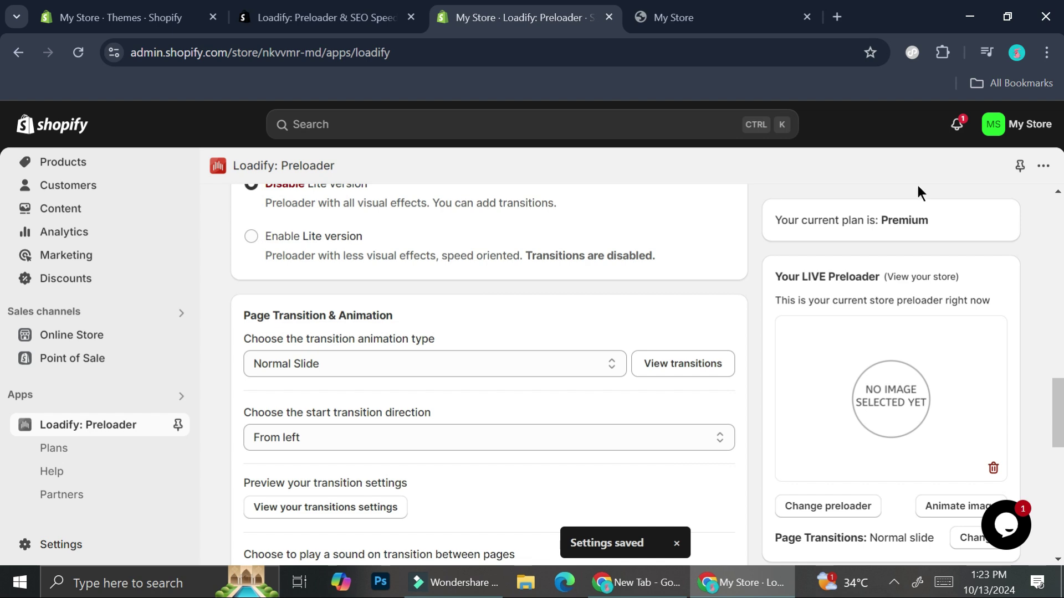
Step: Close the old store tab, reopen the live storefront and go from the home page to Catalog to check the slide transition
{"action": "left_click", "coordinate": [809, 18]}
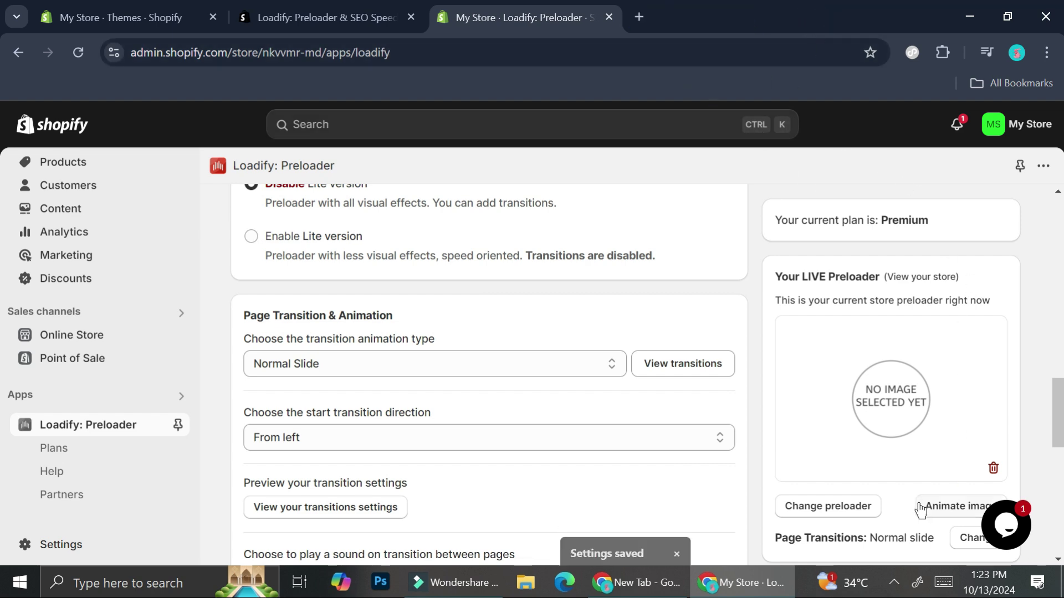
{"action": "left_click", "coordinate": [924, 277]}
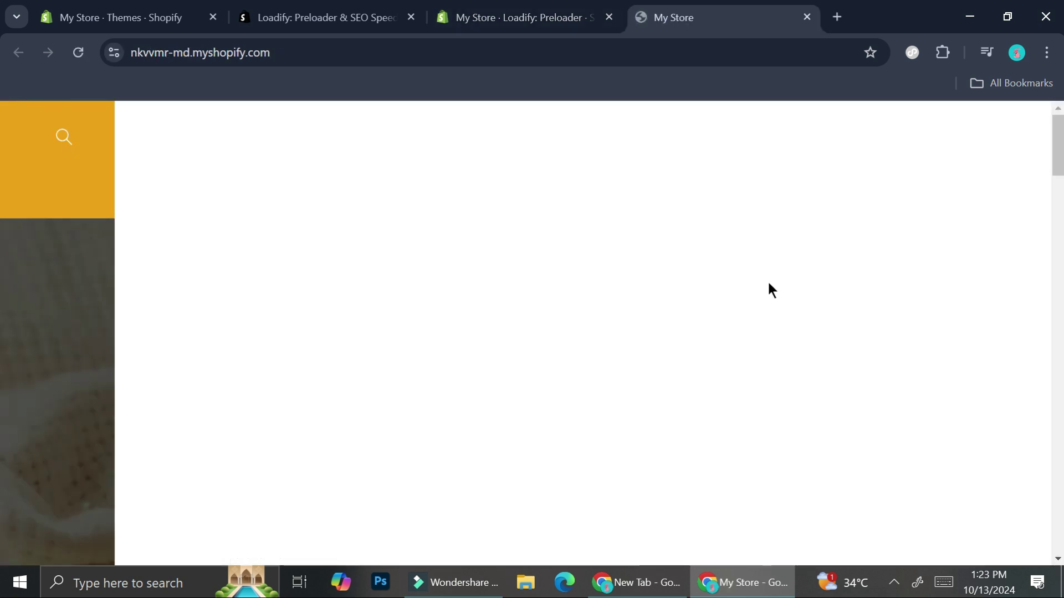
{"action": "scroll", "coordinate": [749, 254], "scroll_direction": "down", "scroll_amount": 15}
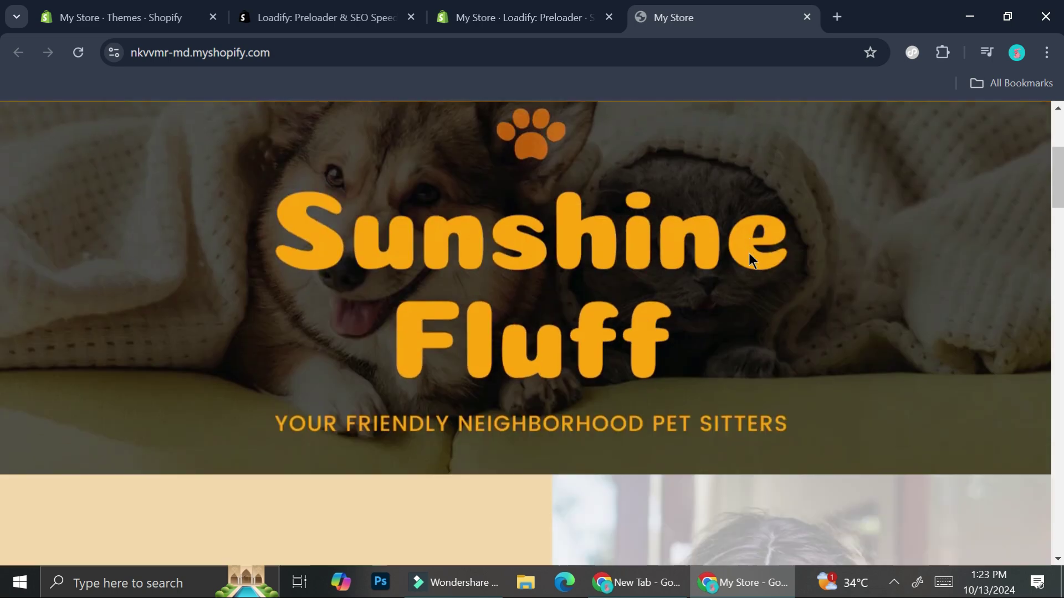
{"action": "scroll", "coordinate": [749, 253], "scroll_direction": "down", "scroll_amount": 5}
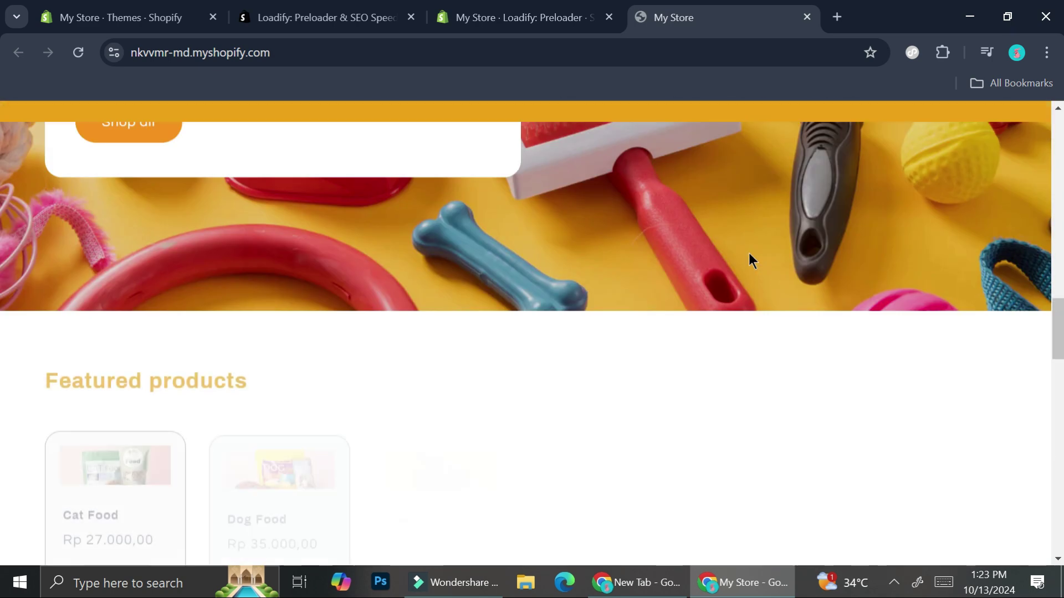
{"action": "scroll", "coordinate": [748, 253], "scroll_direction": "up", "scroll_amount": 20}
{"action": "left_click", "coordinate": [533, 187]}
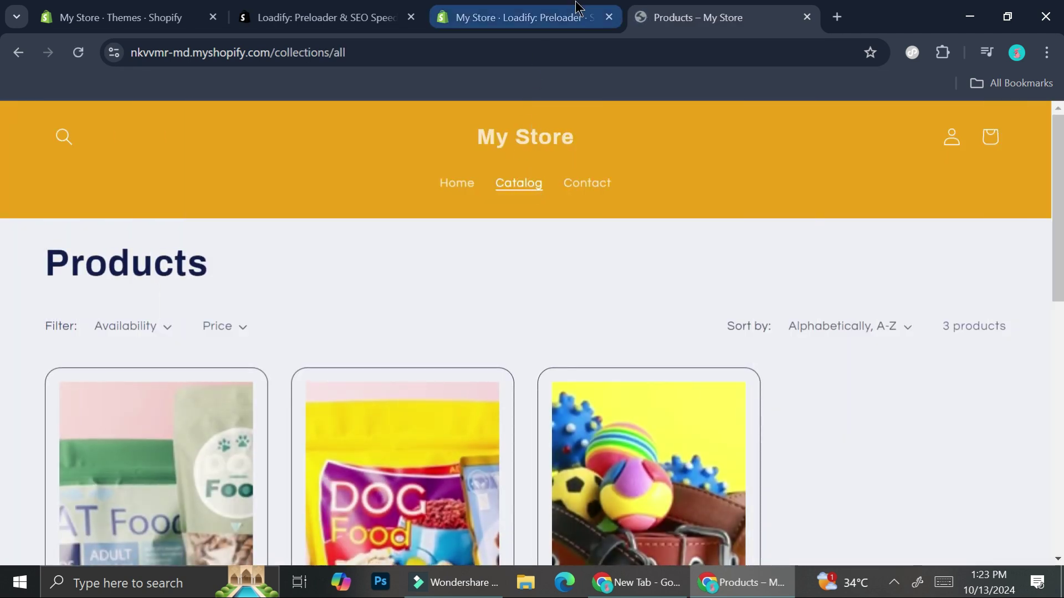
Step: Return to the Loadify settings, change the page transition animation type to "Tear Drop" and save
{"action": "left_click", "coordinate": [382, 11]}
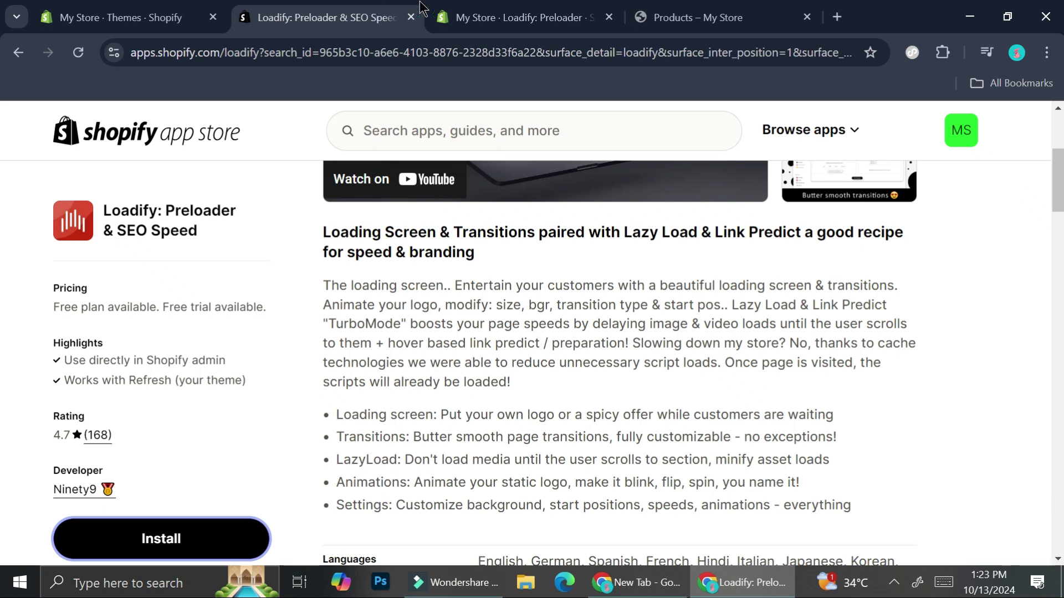
{"action": "left_click", "coordinate": [477, 8]}
{"action": "left_click", "coordinate": [587, 357]}
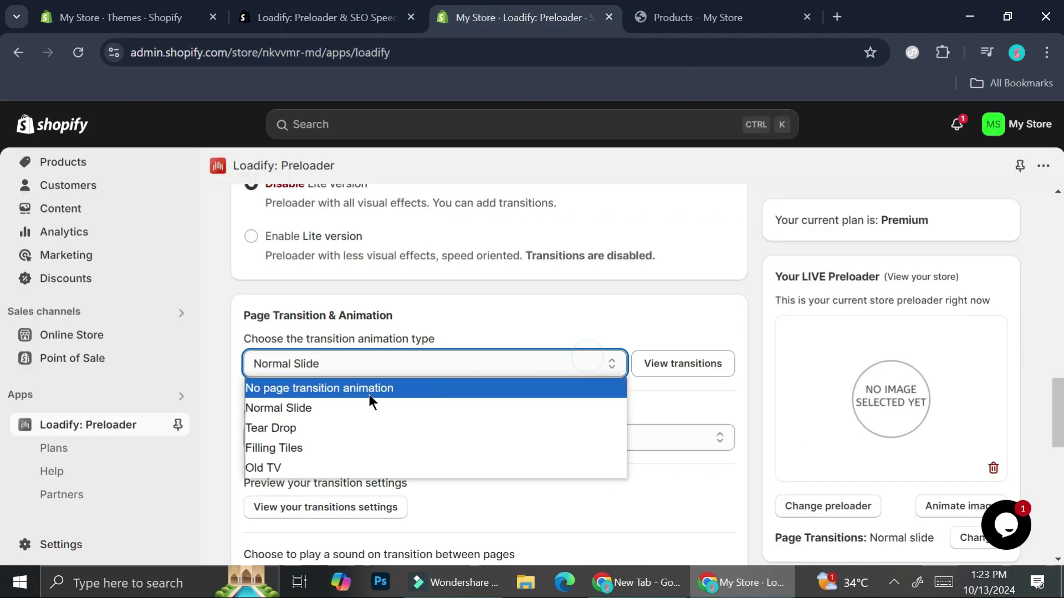
{"action": "left_click", "coordinate": [317, 426]}
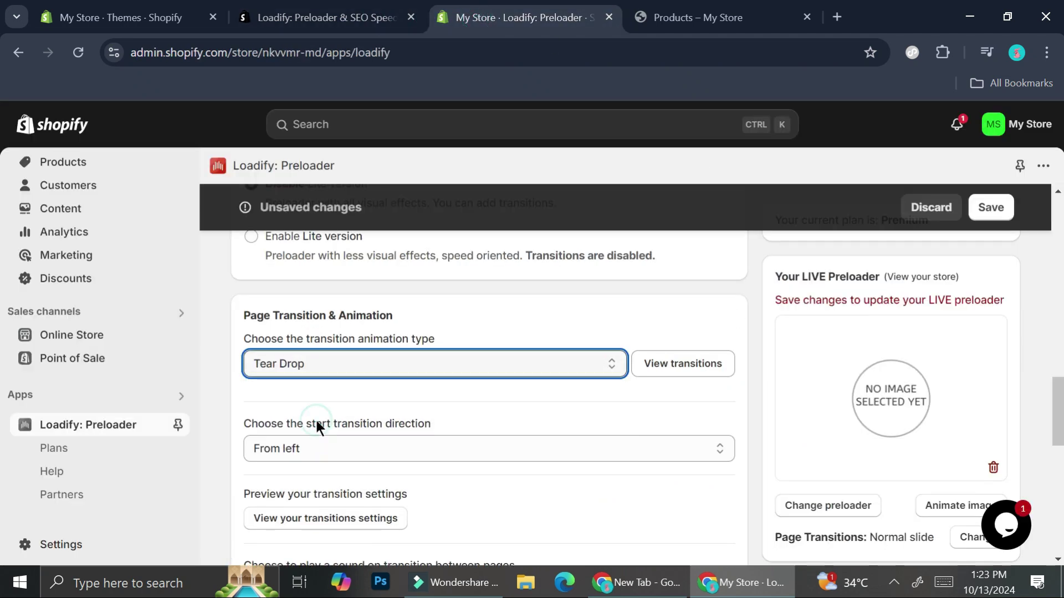
{"action": "left_click", "coordinate": [992, 216]}
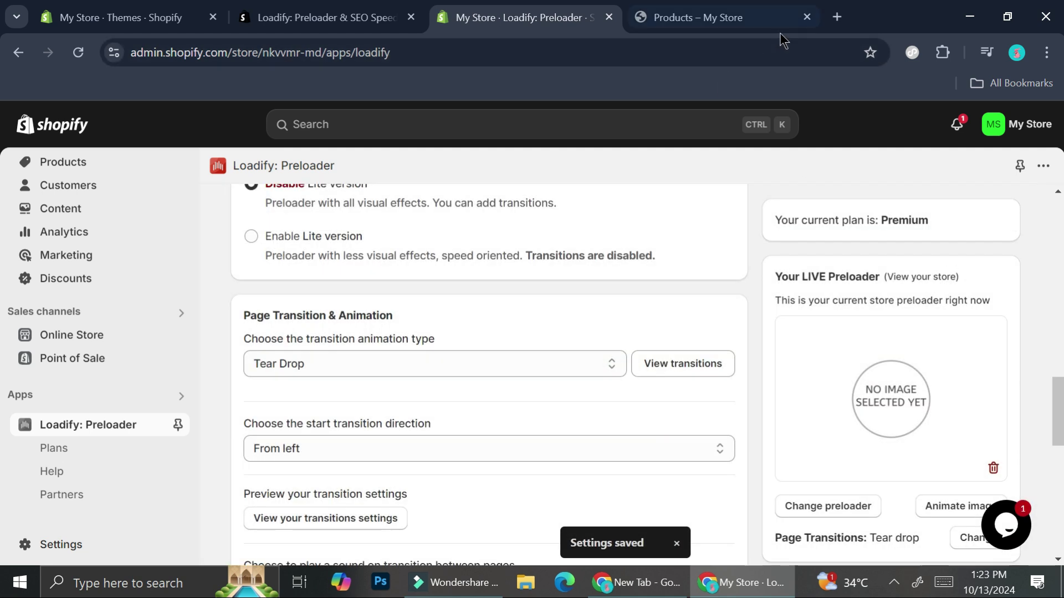
Step: Reopen the live storefront in a fresh tab and visit the Catalog, Contact and Home pages to check the Tear Drop transition
{"action": "left_click", "coordinate": [807, 17]}
{"action": "left_click", "coordinate": [949, 284]}
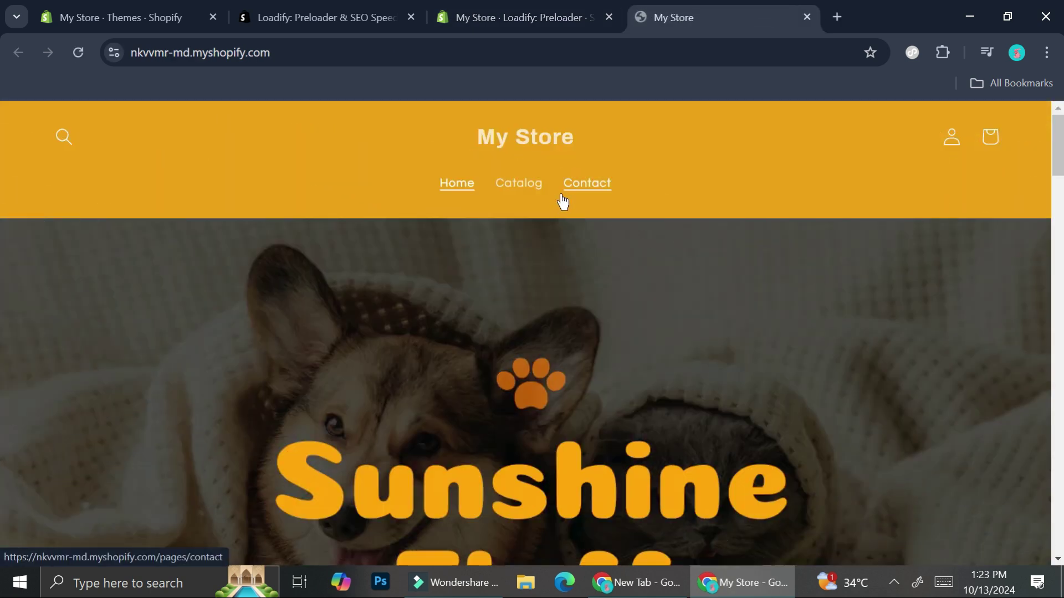
{"action": "scroll", "coordinate": [571, 237], "scroll_direction": "down", "scroll_amount": 15}
{"action": "scroll", "coordinate": [578, 234], "scroll_direction": "down", "scroll_amount": 15}
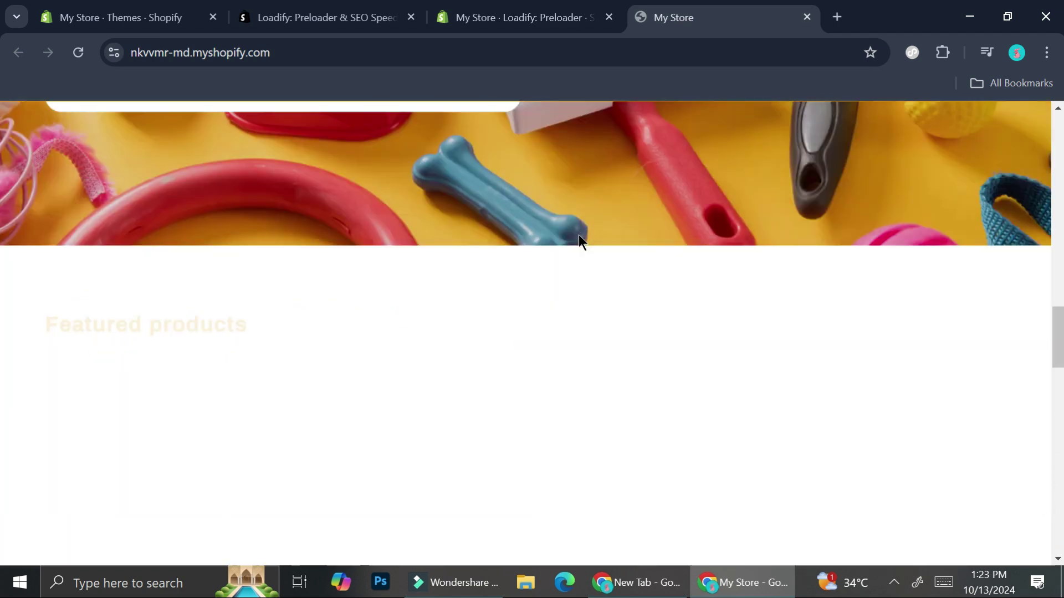
{"action": "scroll", "coordinate": [580, 234], "scroll_direction": "up", "scroll_amount": 20}
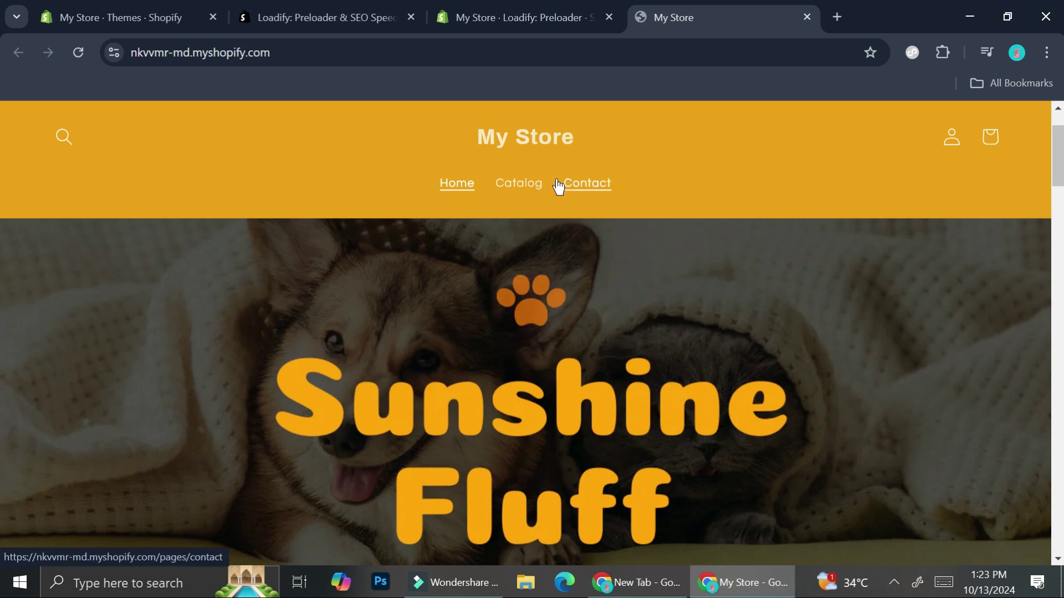
{"action": "left_click", "coordinate": [531, 184]}
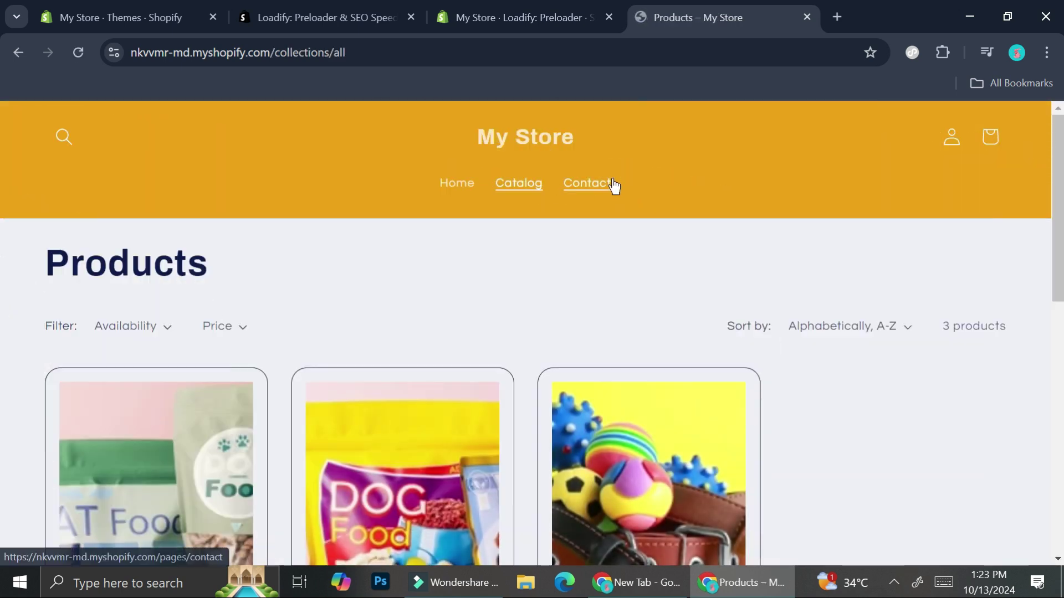
{"action": "left_click", "coordinate": [613, 180]}
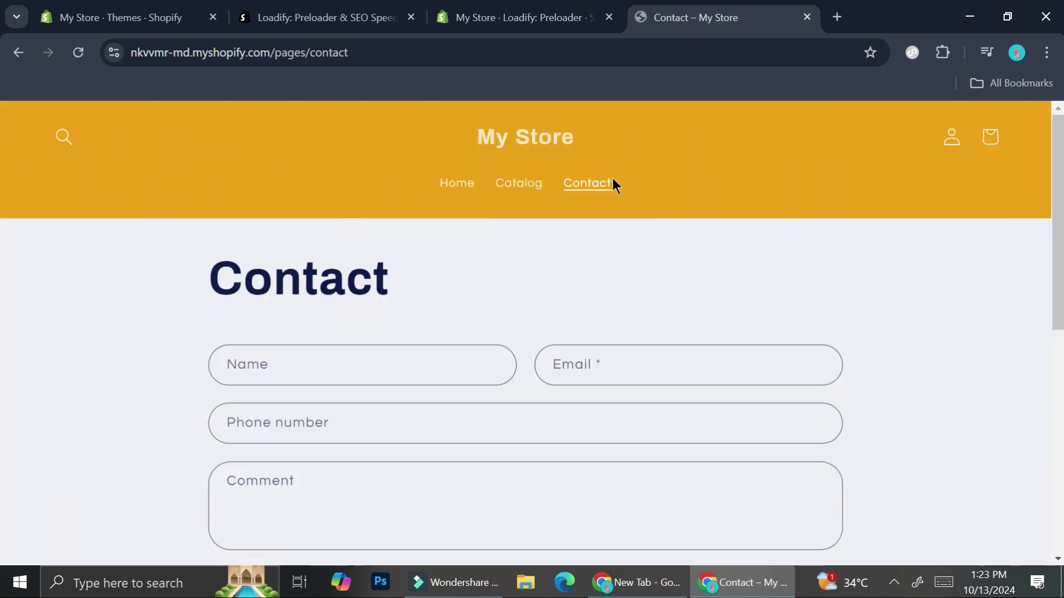
{"action": "left_click", "coordinate": [445, 177]}
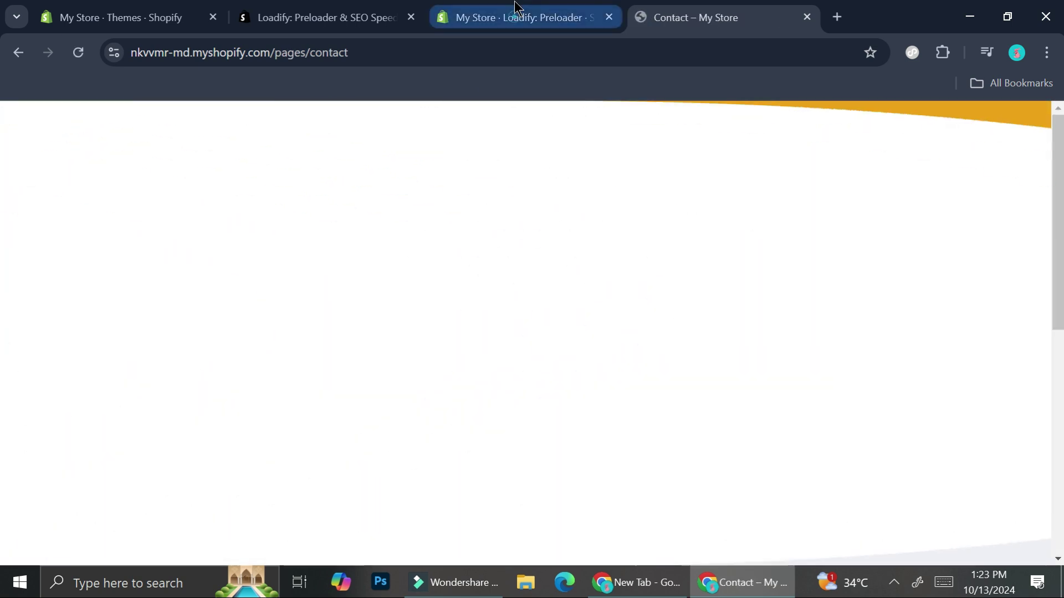
Step: Switch back to the Loadify settings, change the page transition animation type to "Filling Tiles" and save
{"action": "left_click", "coordinate": [515, 9]}
{"action": "left_click", "coordinate": [415, 353]}
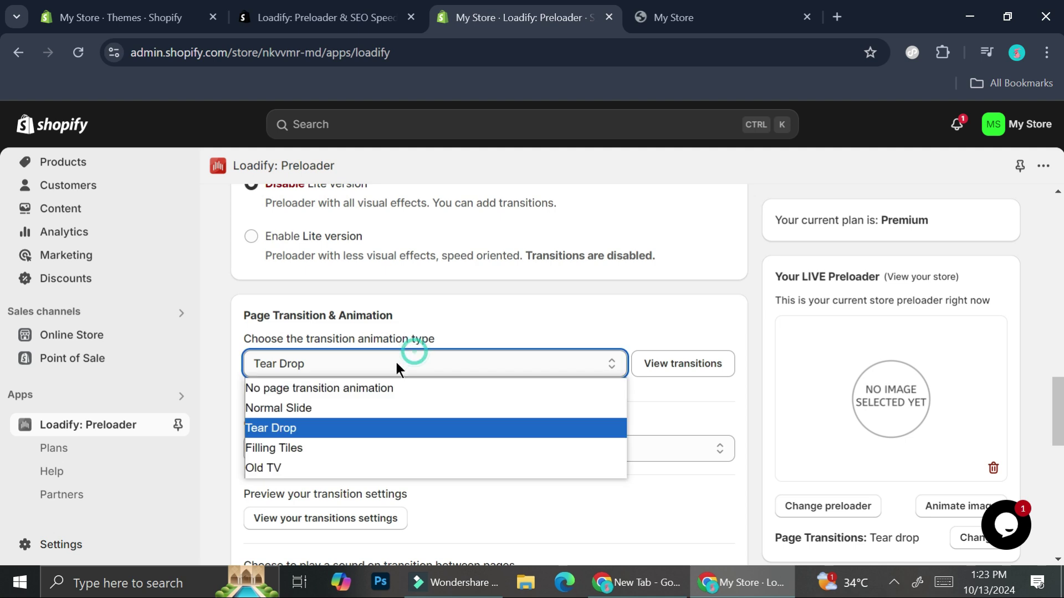
{"action": "left_click", "coordinate": [294, 447]}
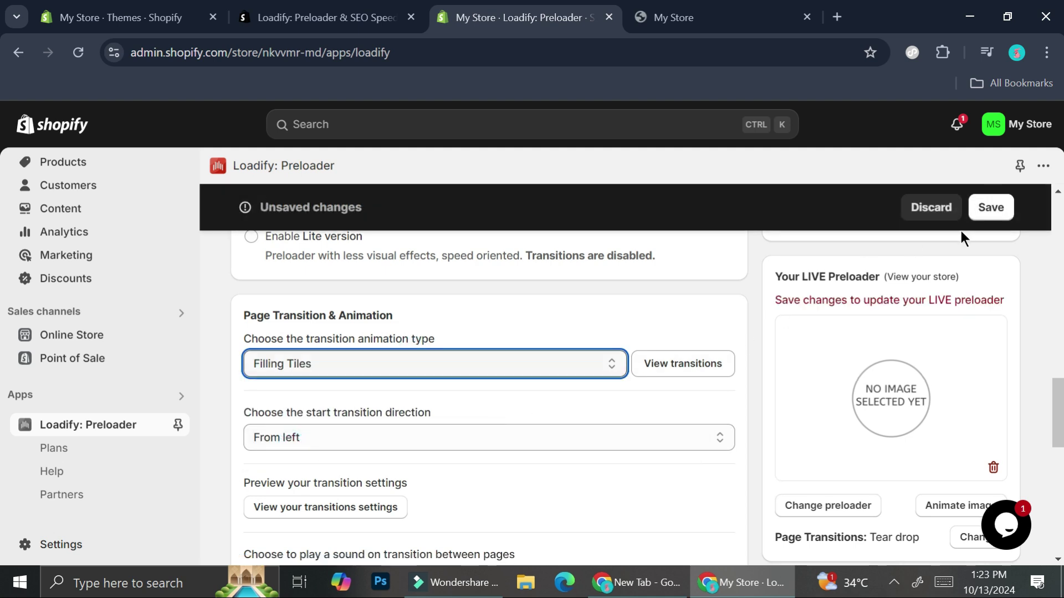
{"action": "left_click", "coordinate": [988, 210]}
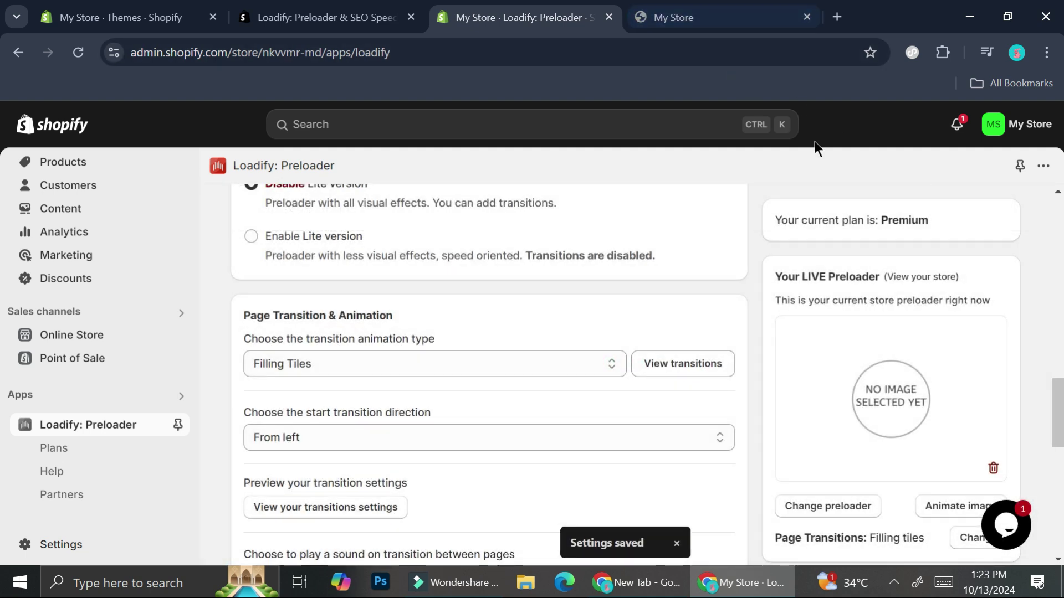
Step: View the live storefront's home page and open its Catalog page to check the Filling Tiles transition
{"action": "left_click", "coordinate": [708, 17]}
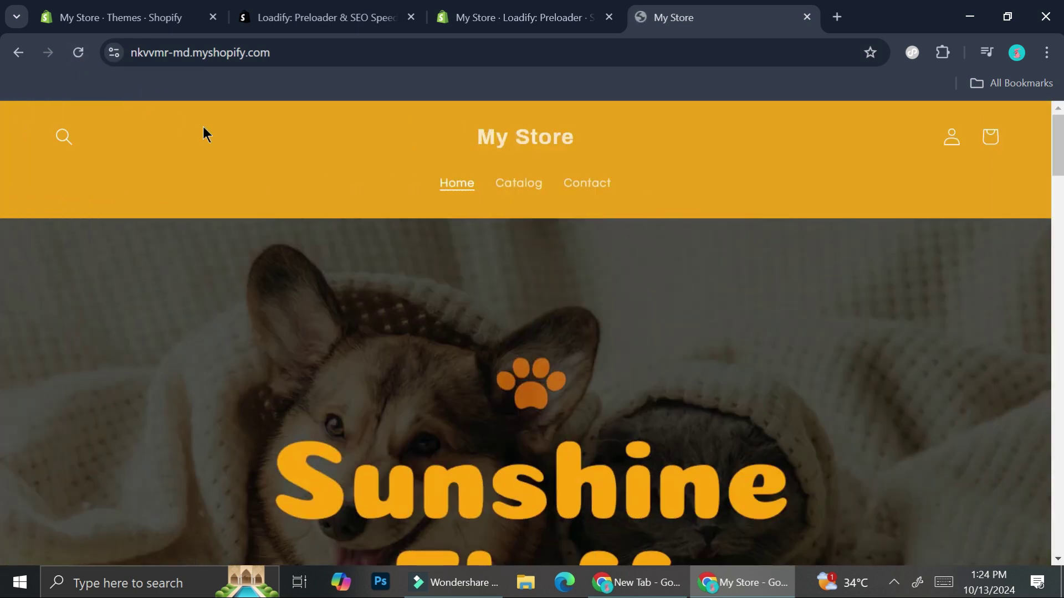
{"action": "scroll", "coordinate": [505, 208], "scroll_direction": "down", "scroll_amount": 10}
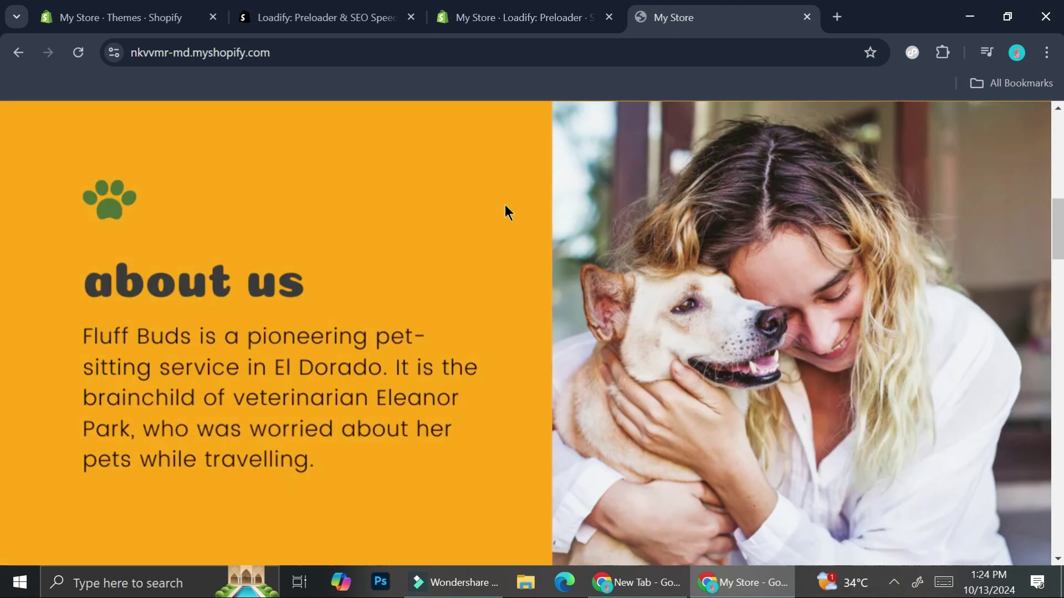
{"action": "scroll", "coordinate": [419, 240], "scroll_direction": "up", "scroll_amount": 10}
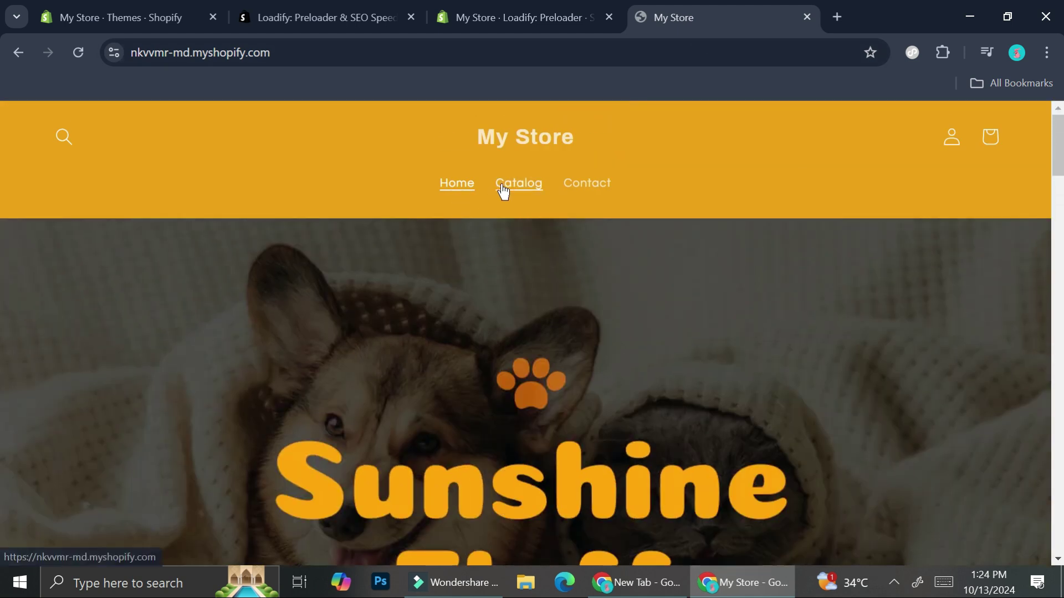
{"action": "left_click", "coordinate": [503, 183]}
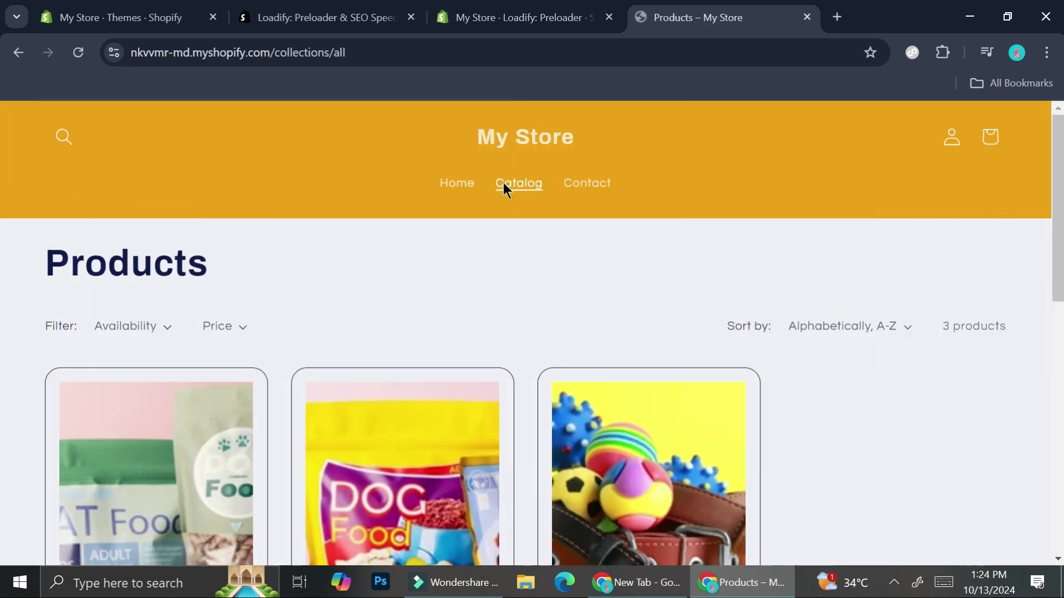
Step: Return to the Loadify settings, set the start transition direction to "From top", save, and view the live storefront's Catalog page
{"action": "left_click", "coordinate": [561, 7]}
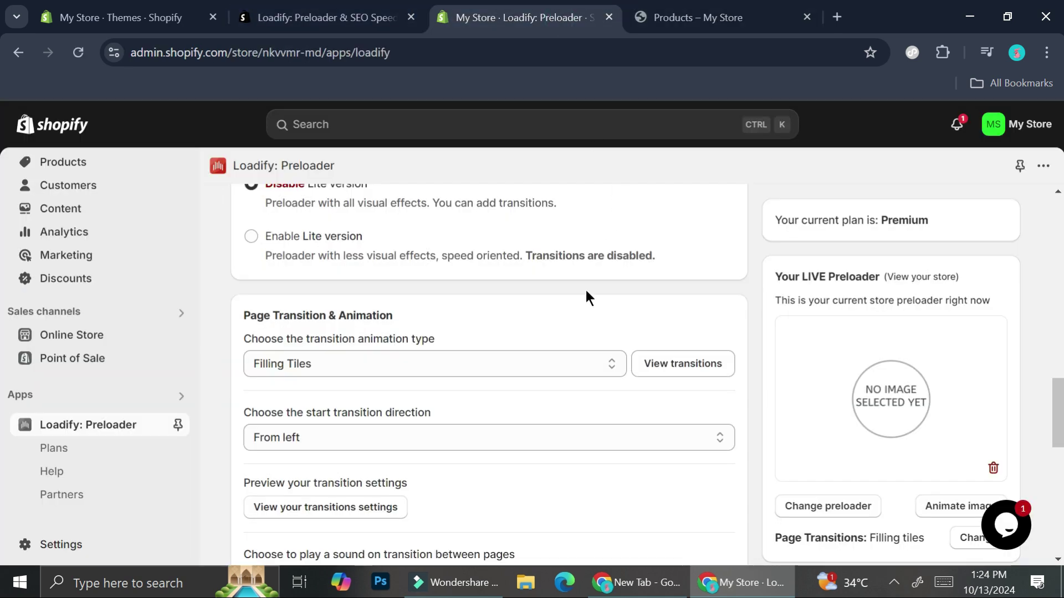
{"action": "left_click", "coordinate": [348, 438]}
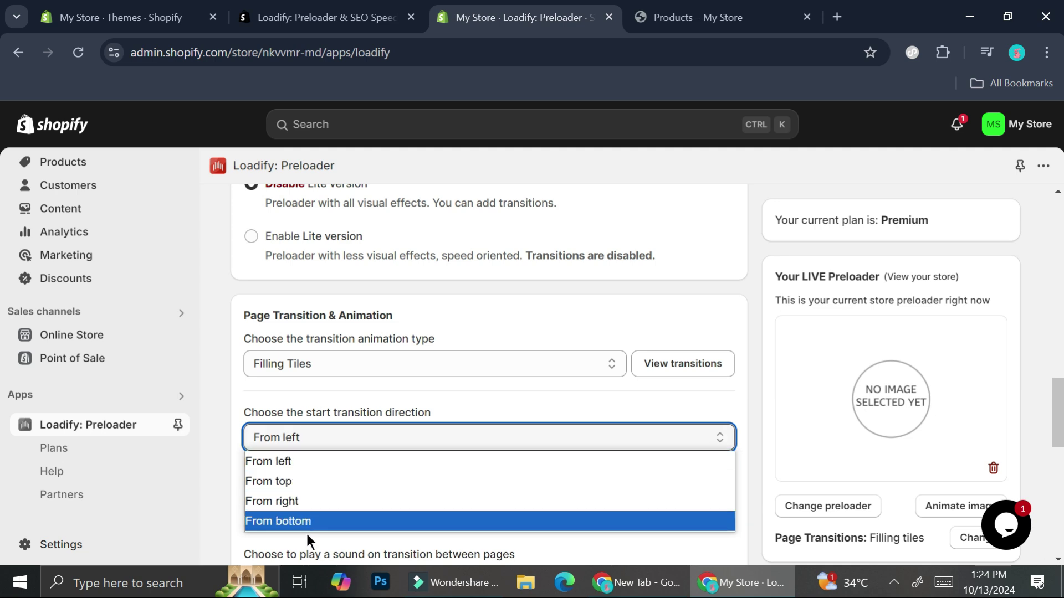
{"action": "left_click", "coordinate": [321, 481]}
{"action": "left_click", "coordinate": [991, 208]}
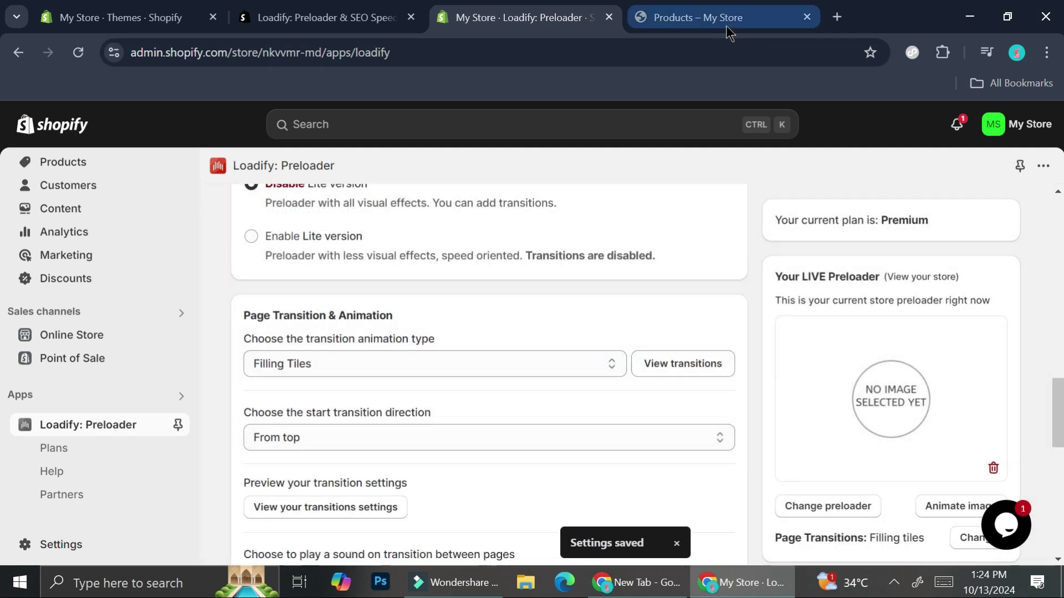
{"action": "left_click", "coordinate": [726, 25]}
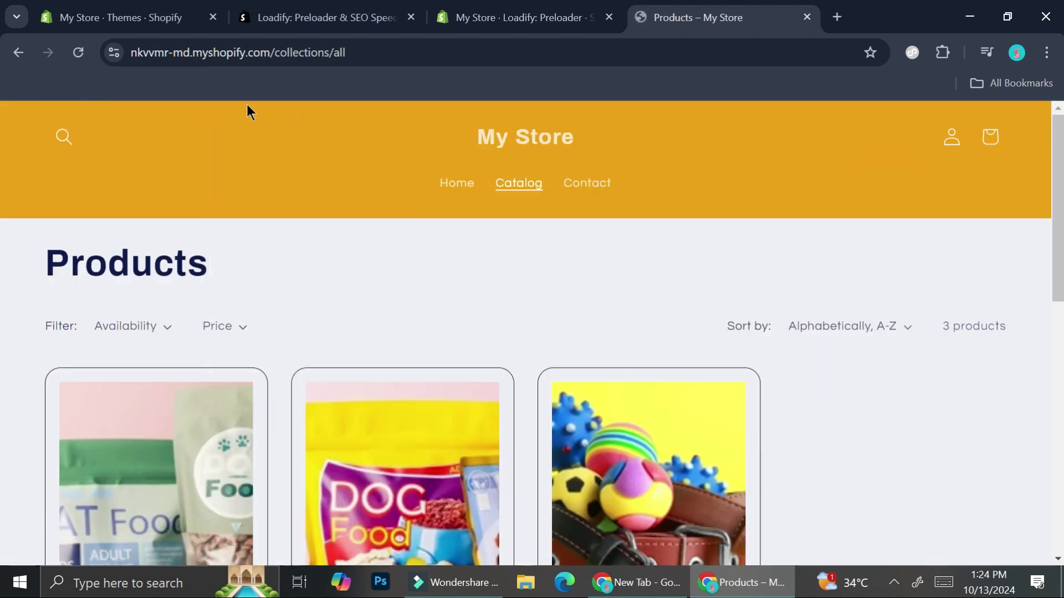
Step: Return to the Loadify settings, set the start transition direction back to "From left" and save
{"action": "left_click", "coordinate": [526, 18]}
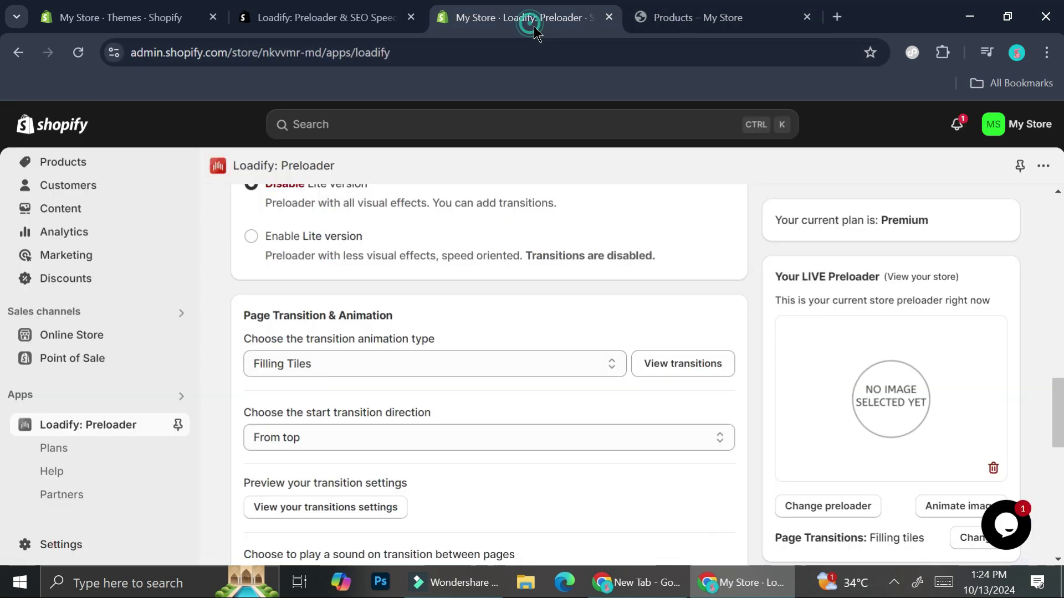
{"action": "left_click", "coordinate": [428, 430]}
{"action": "left_click", "coordinate": [311, 463]}
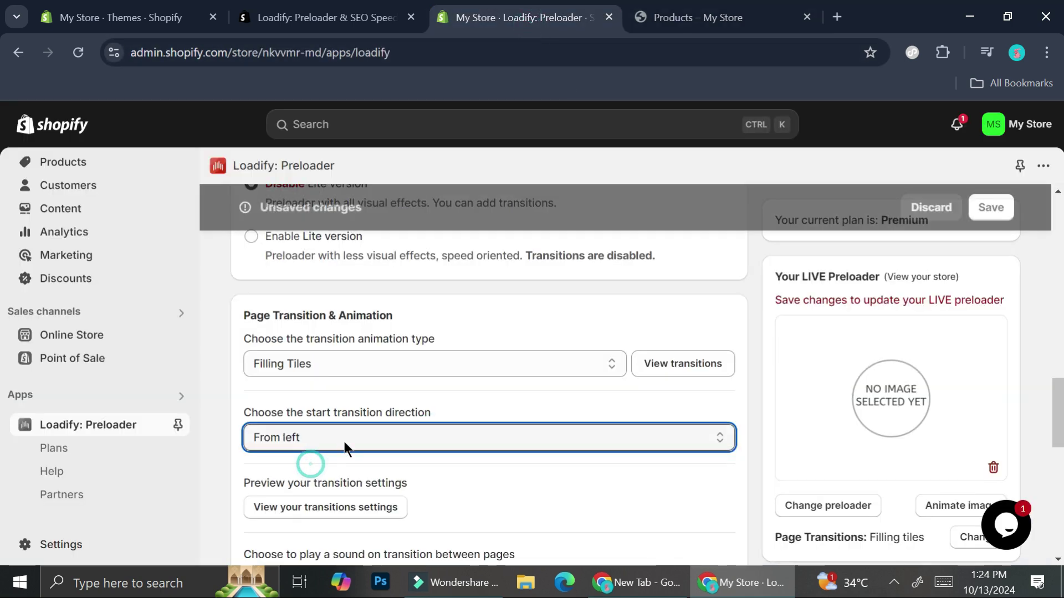
{"action": "left_click", "coordinate": [990, 208]}
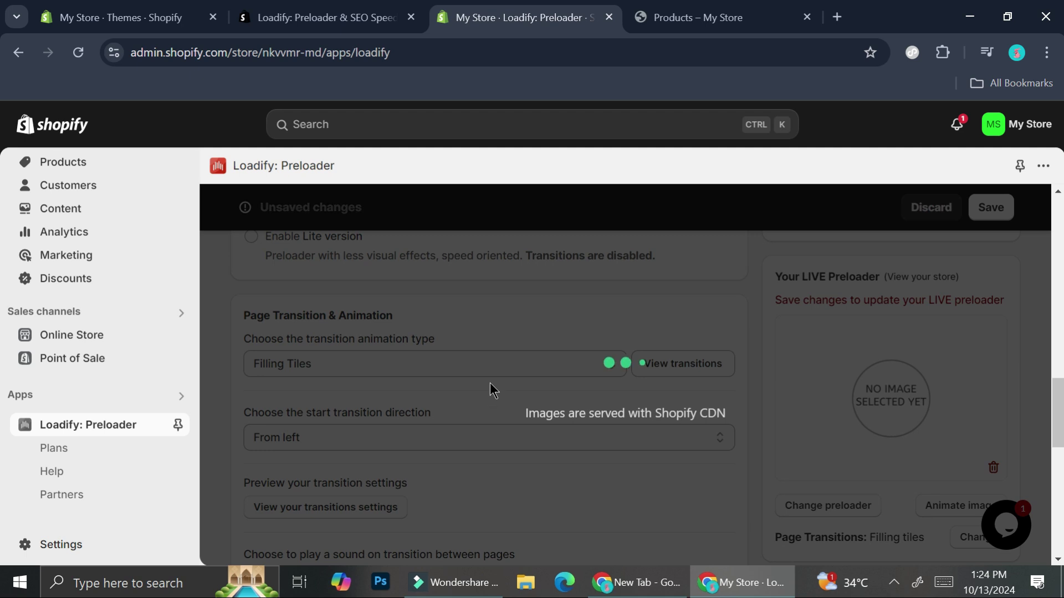
Step: Listen to the Swoosh 1 and Swoosh 2 page transition sounds, and set the transition sound back to "No sound"
{"action": "scroll", "coordinate": [490, 384], "scroll_direction": "down", "scroll_amount": 3}
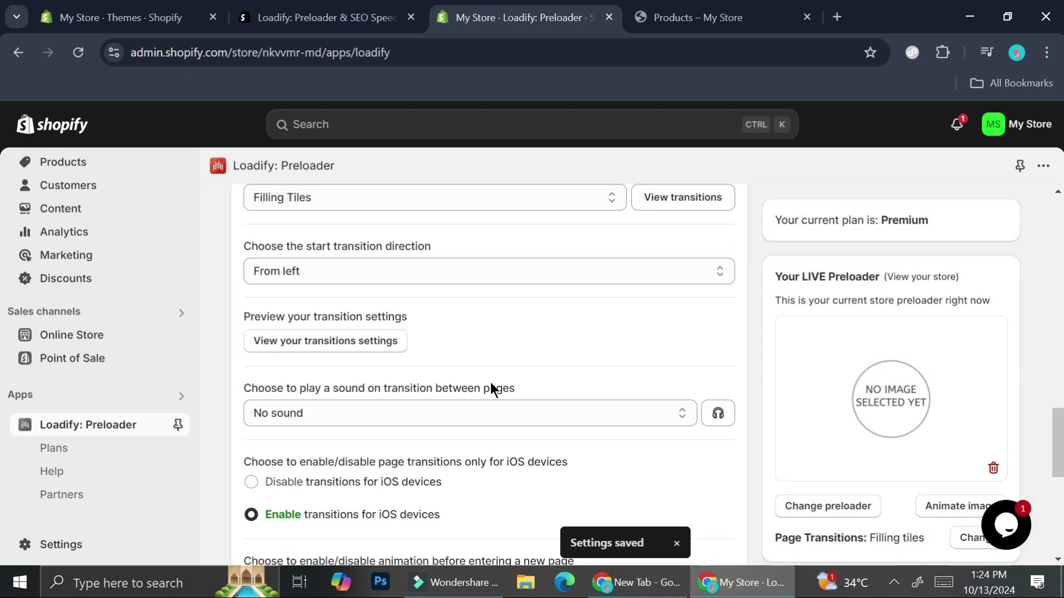
{"action": "scroll", "coordinate": [421, 406], "scroll_direction": "down", "scroll_amount": 2}
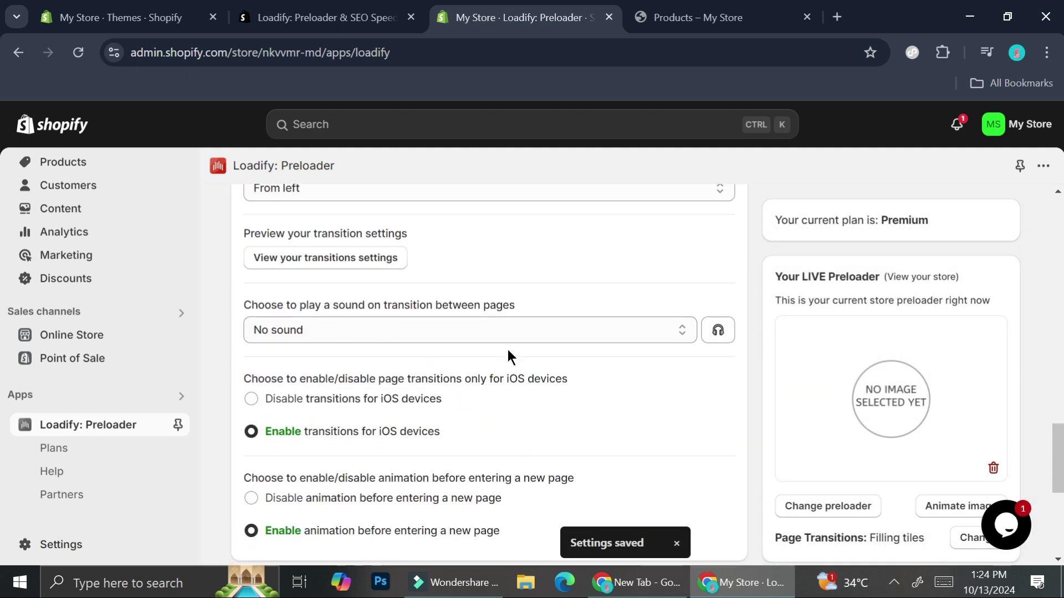
{"action": "left_click", "coordinate": [519, 329]}
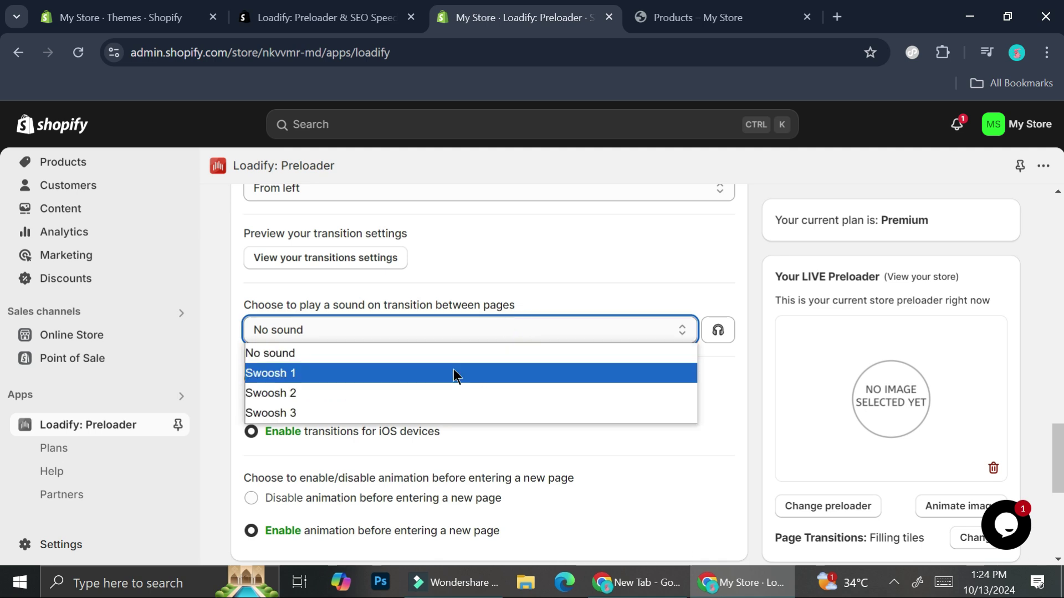
{"action": "left_click", "coordinate": [452, 373]}
{"action": "left_click", "coordinate": [716, 332]}
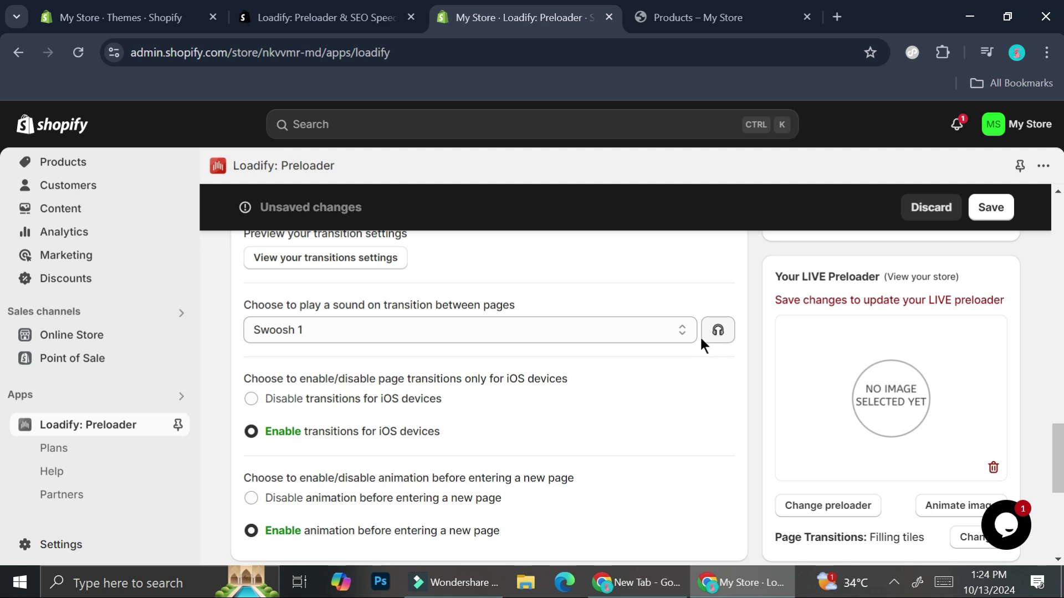
{"action": "left_click", "coordinate": [670, 333]}
{"action": "left_click", "coordinate": [433, 391]}
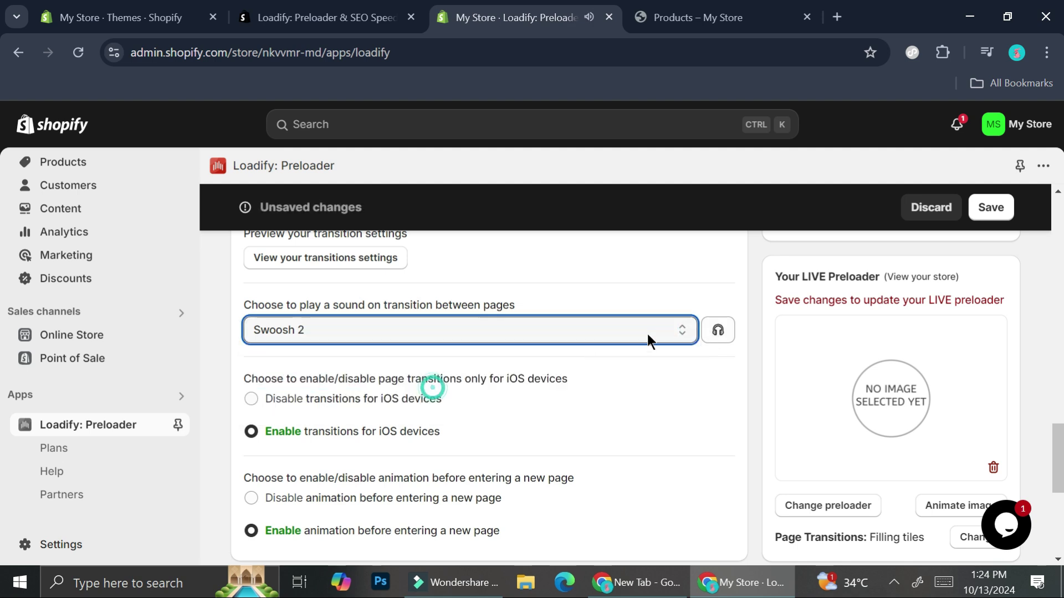
{"action": "left_click", "coordinate": [708, 333]}
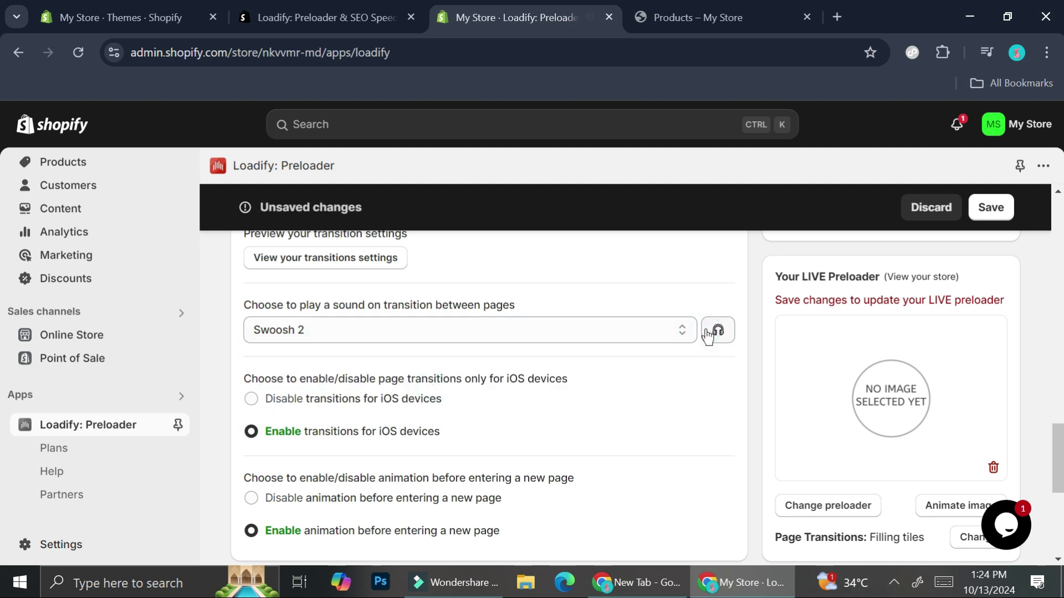
{"action": "left_click", "coordinate": [634, 334]}
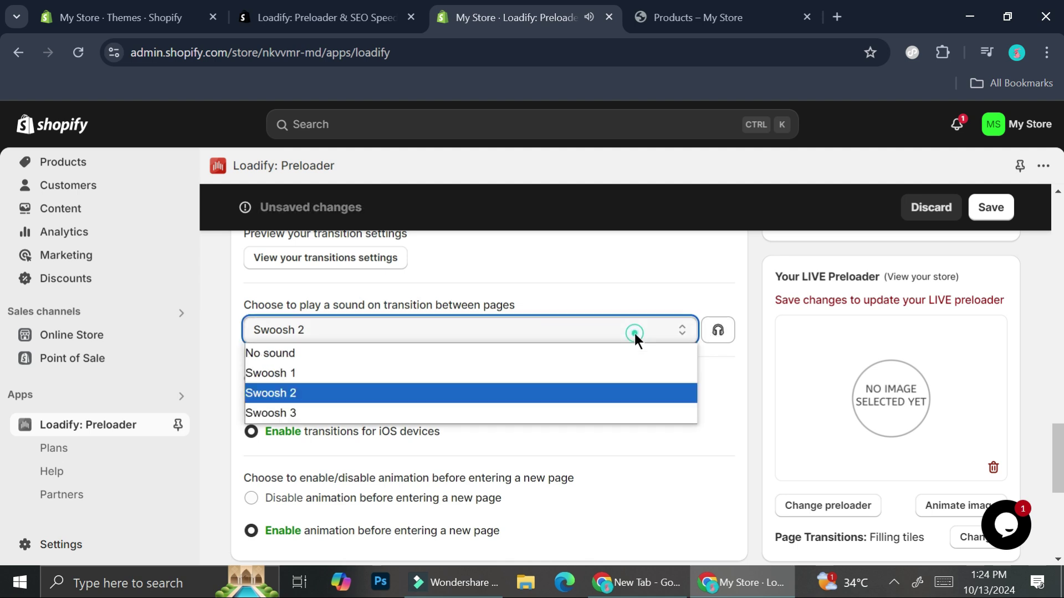
{"action": "left_click", "coordinate": [506, 353]}
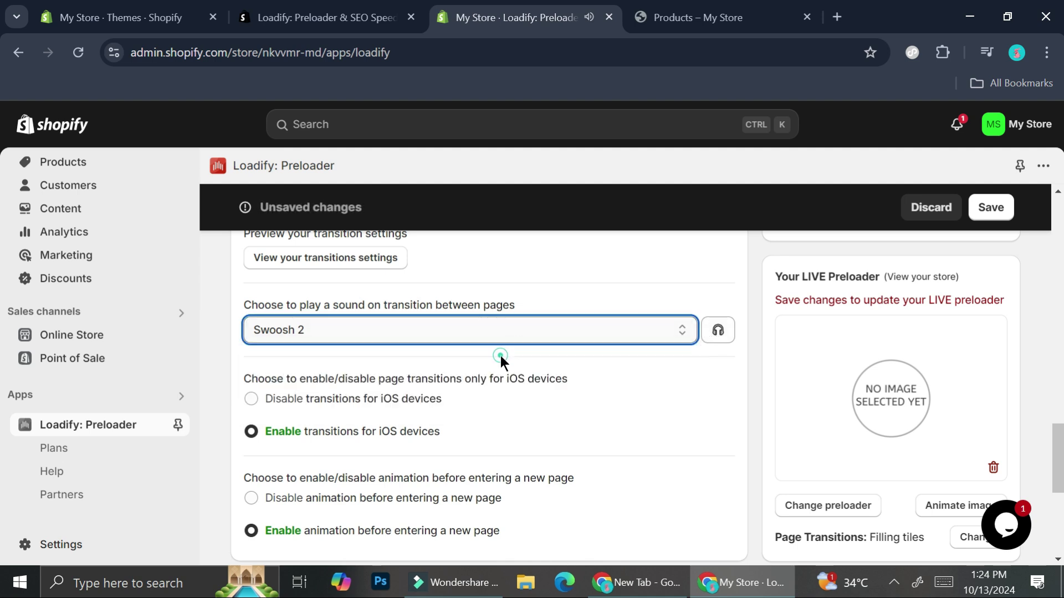
Step: Review the iOS transition, new page animation, Optimizations and Pages settings, including the choices for where the preloader works
{"action": "scroll", "coordinate": [584, 306], "scroll_direction": "down", "scroll_amount": 3}
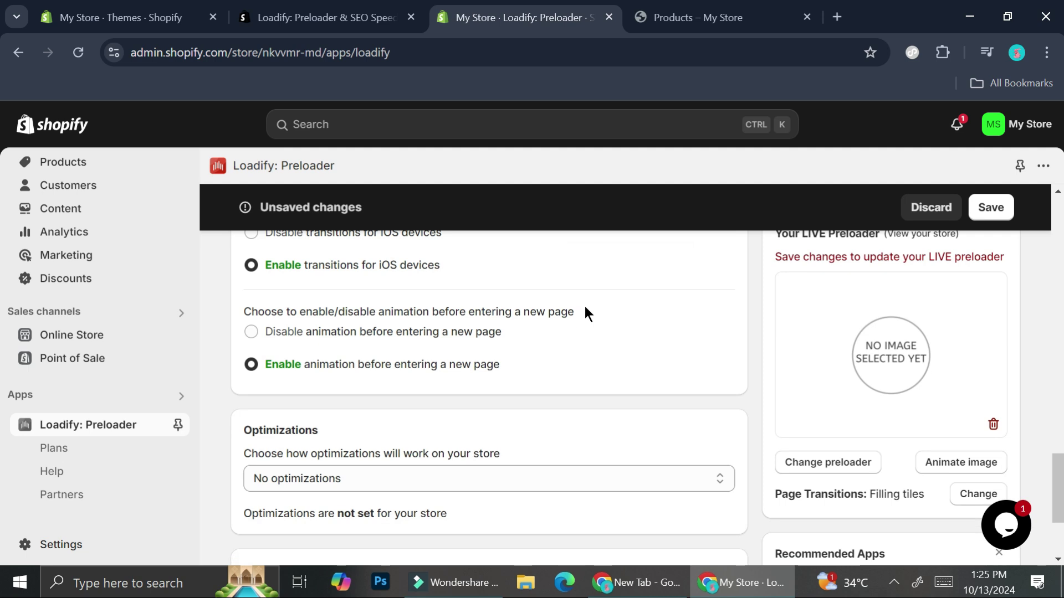
{"action": "scroll", "coordinate": [584, 304], "scroll_direction": "up", "scroll_amount": 6}
{"action": "scroll", "coordinate": [578, 311], "scroll_direction": "up", "scroll_amount": 3}
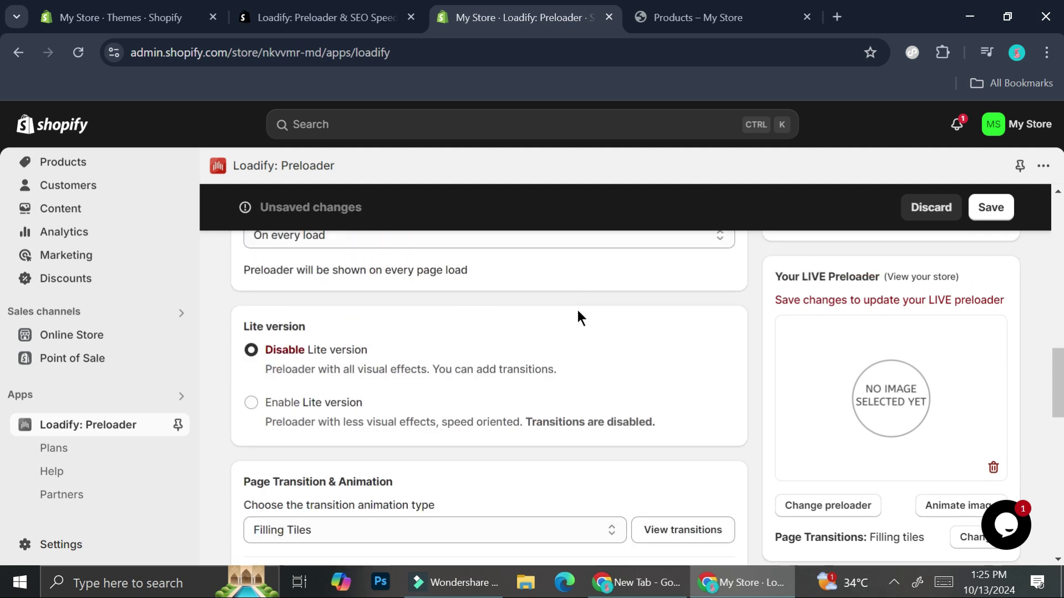
{"action": "scroll", "coordinate": [577, 312], "scroll_direction": "down", "scroll_amount": 5}
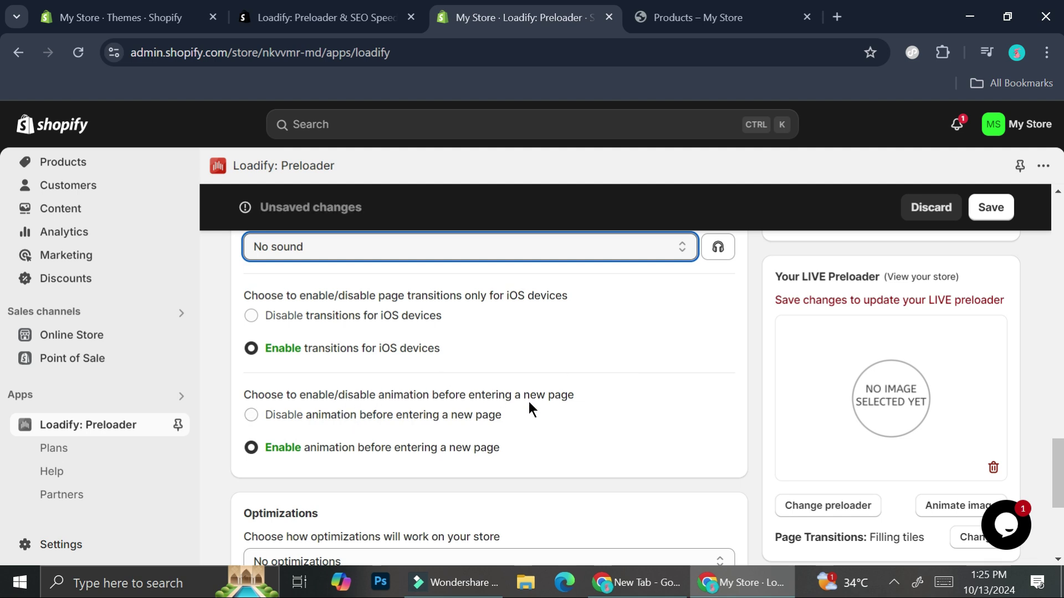
{"action": "scroll", "coordinate": [518, 405], "scroll_direction": "down", "scroll_amount": 3}
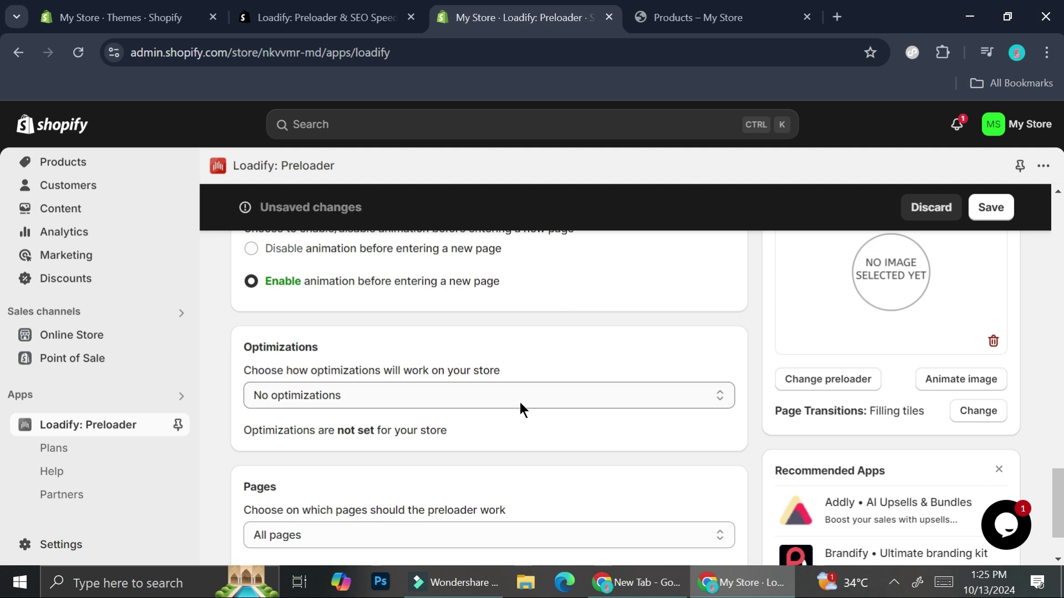
{"action": "scroll", "coordinate": [519, 402], "scroll_direction": "down", "scroll_amount": 2}
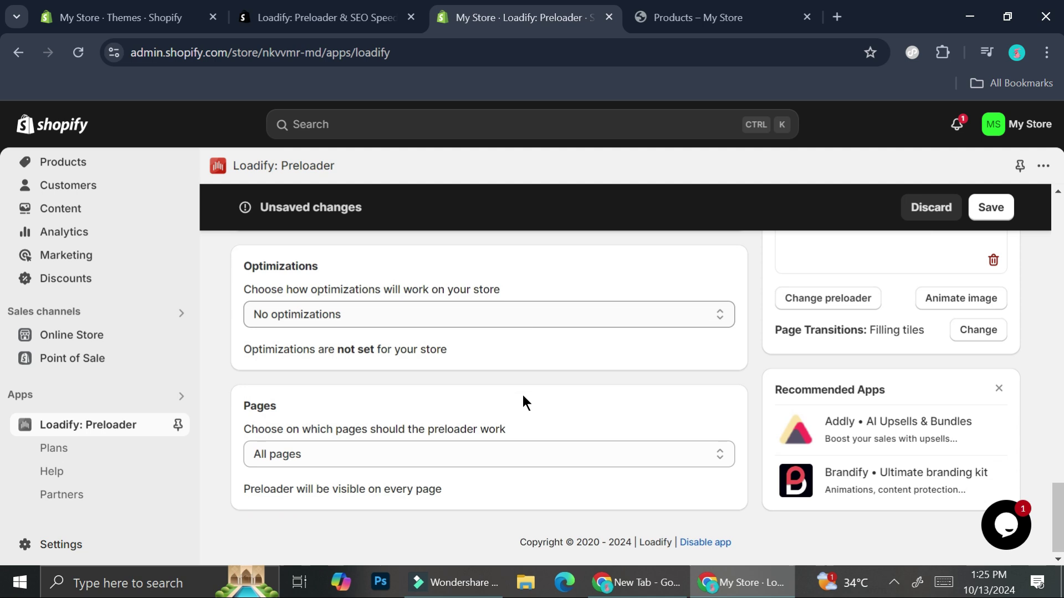
{"action": "left_click", "coordinate": [300, 454]}
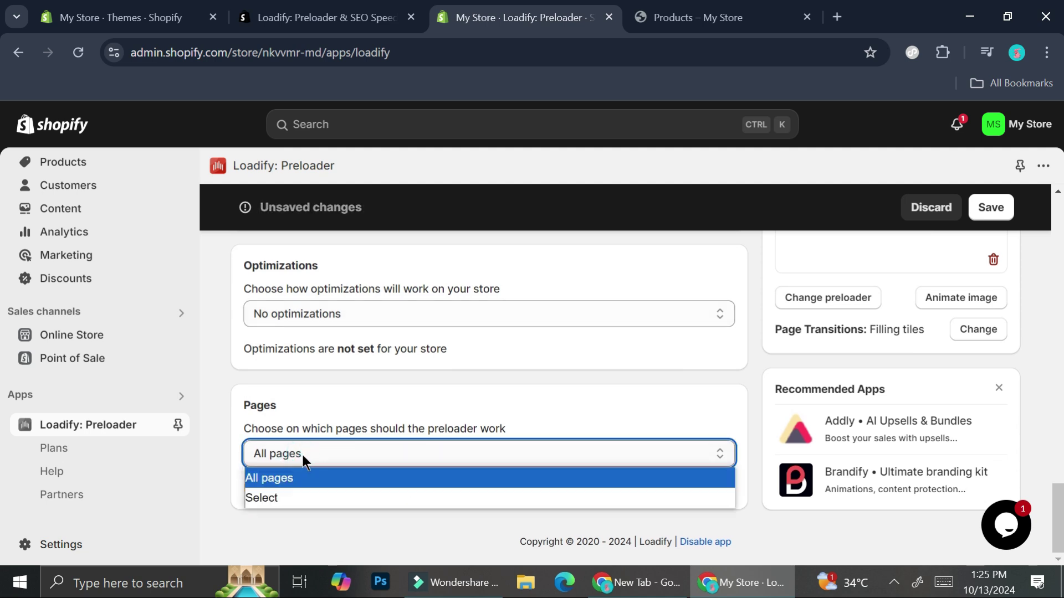
{"action": "left_click", "coordinate": [487, 404]}
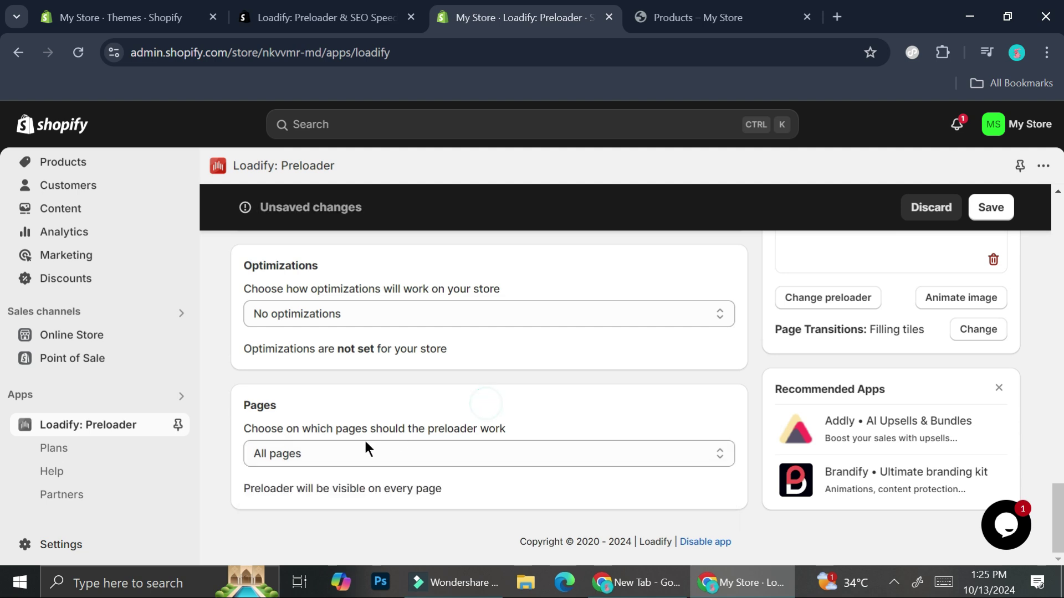
Step: Try limiting the preloader to the Home, Collection, List Collections and Product pages, and switch back to "All pages"
{"action": "left_click", "coordinate": [339, 452]}
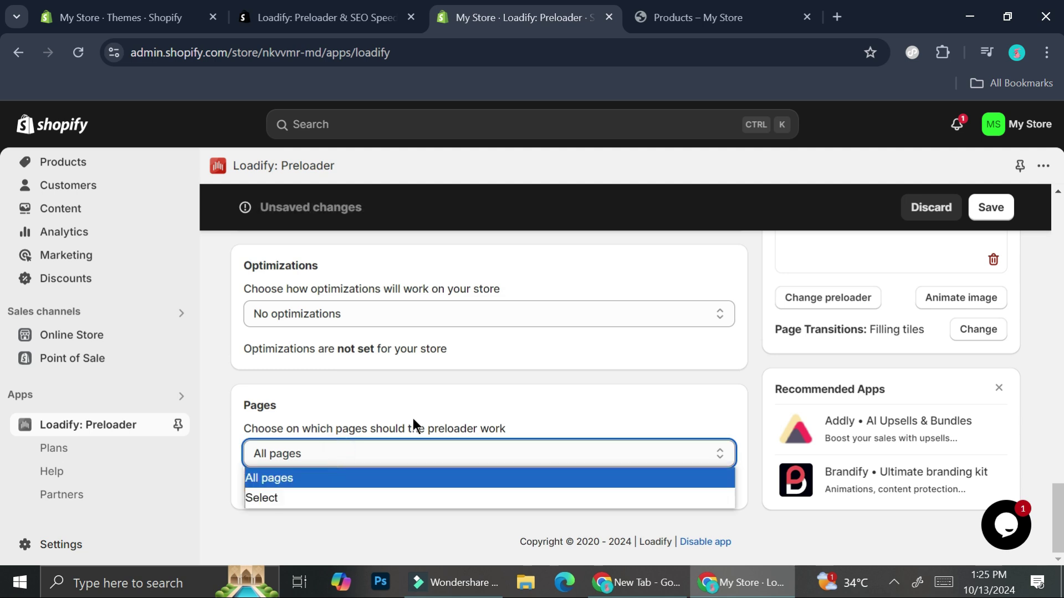
{"action": "left_click", "coordinate": [288, 499]}
{"action": "scroll", "coordinate": [302, 491], "scroll_direction": "down", "scroll_amount": 1}
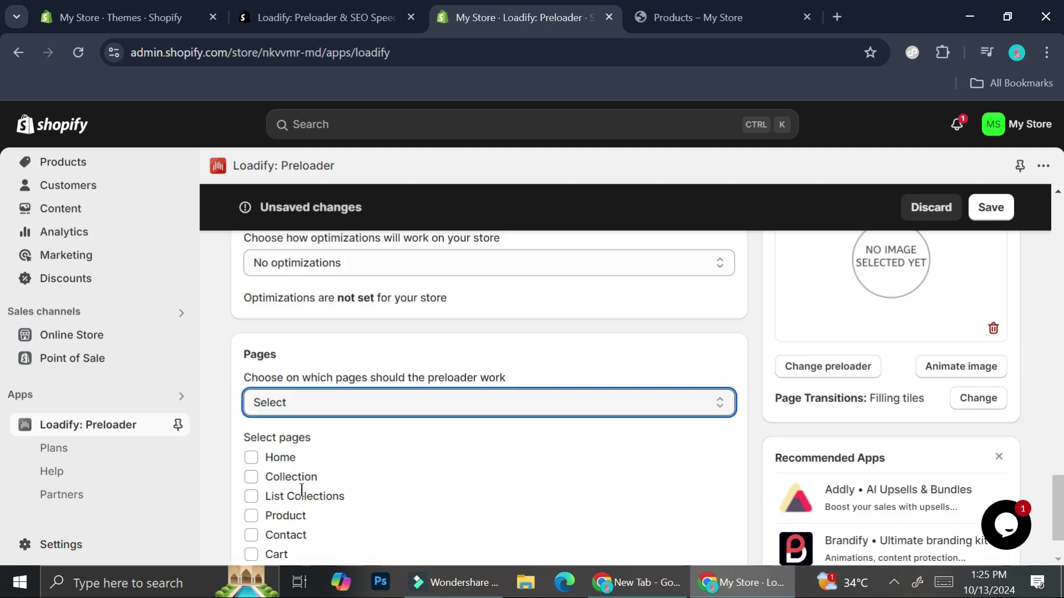
{"action": "scroll", "coordinate": [302, 491], "scroll_direction": "down", "scroll_amount": 2}
{"action": "left_click", "coordinate": [251, 390]}
{"action": "left_click", "coordinate": [251, 408]}
{"action": "left_click", "coordinate": [251, 428]}
{"action": "left_click", "coordinate": [251, 447]}
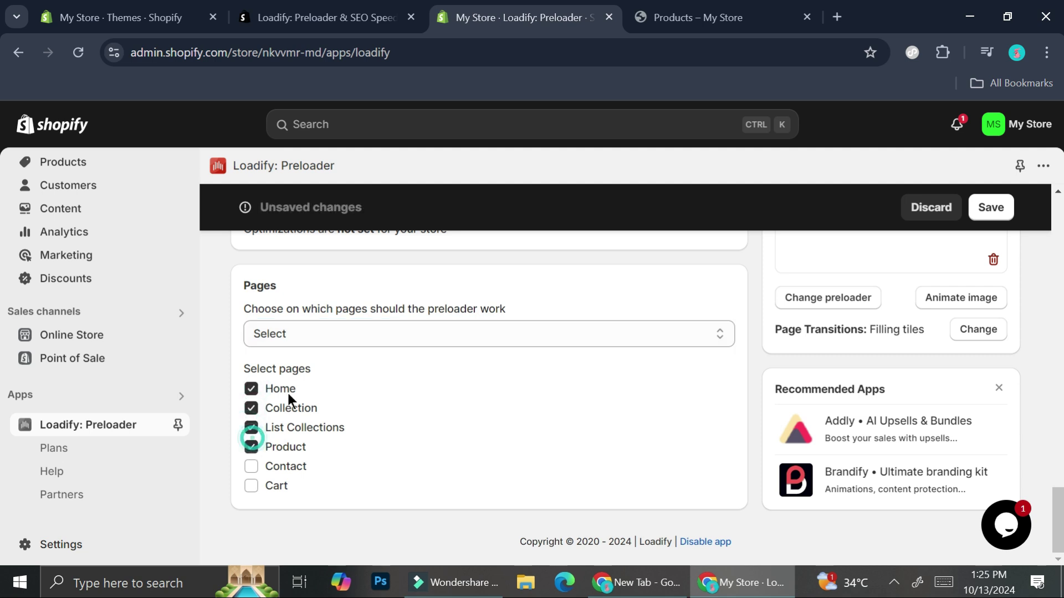
{"action": "left_click", "coordinate": [332, 333]}
{"action": "left_click", "coordinate": [308, 363]}
Step: Change the preloader's background color to black (#000000) under Preloader Design and save the settings
{"action": "scroll", "coordinate": [366, 336], "scroll_direction": "up", "scroll_amount": 10}
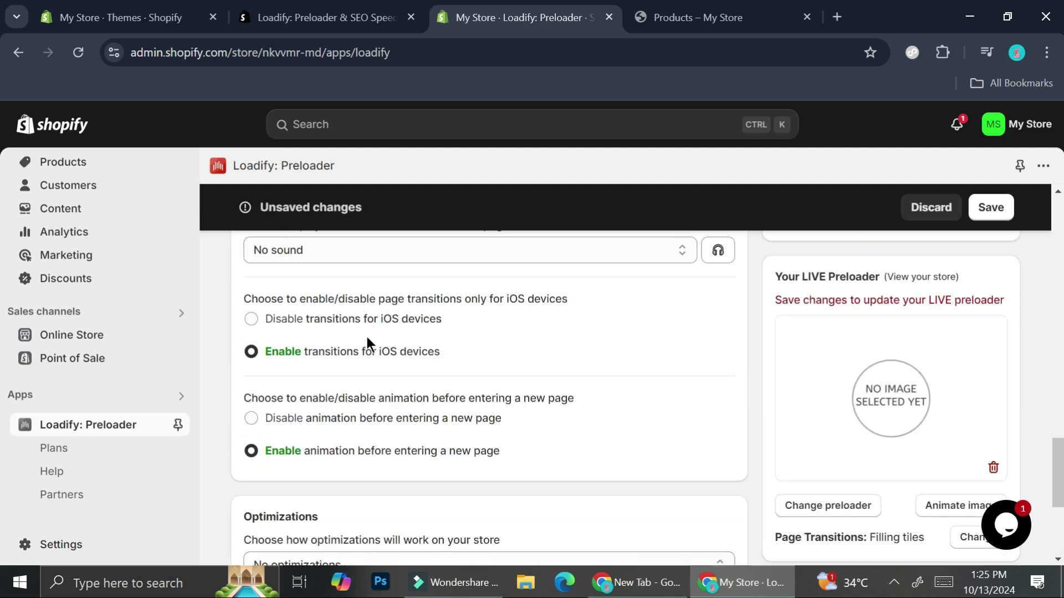
{"action": "scroll", "coordinate": [367, 337], "scroll_direction": "up", "scroll_amount": 5}
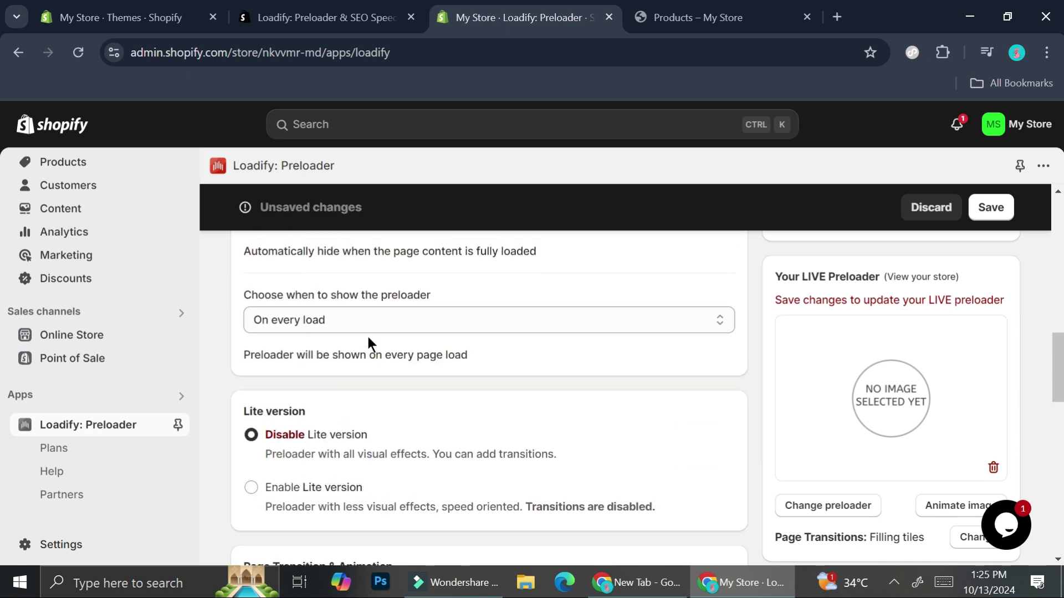
{"action": "scroll", "coordinate": [464, 351], "scroll_direction": "up", "scroll_amount": 5}
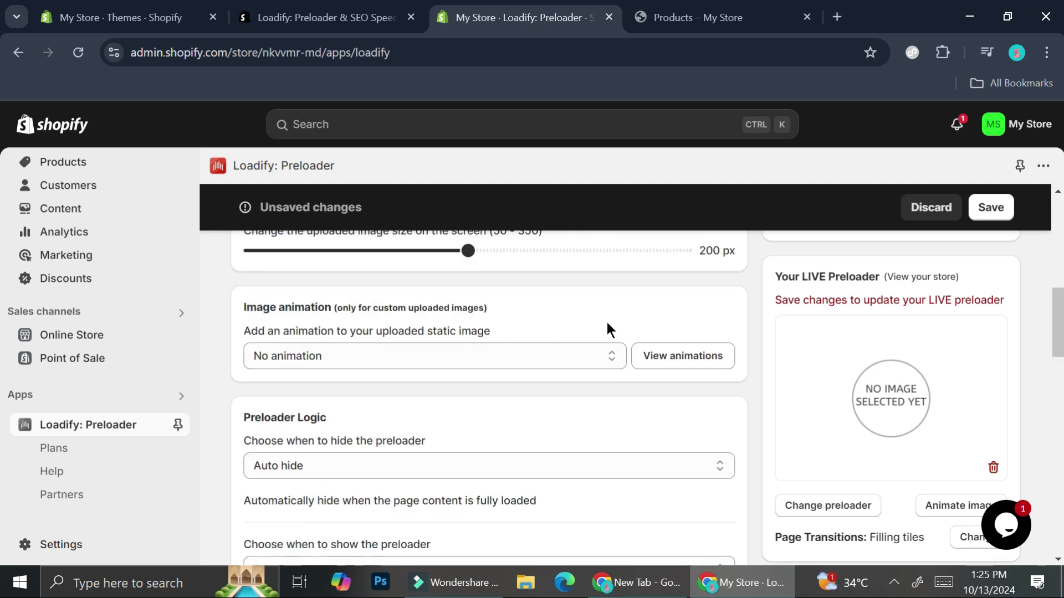
{"action": "scroll", "coordinate": [617, 349], "scroll_direction": "up", "scroll_amount": 3}
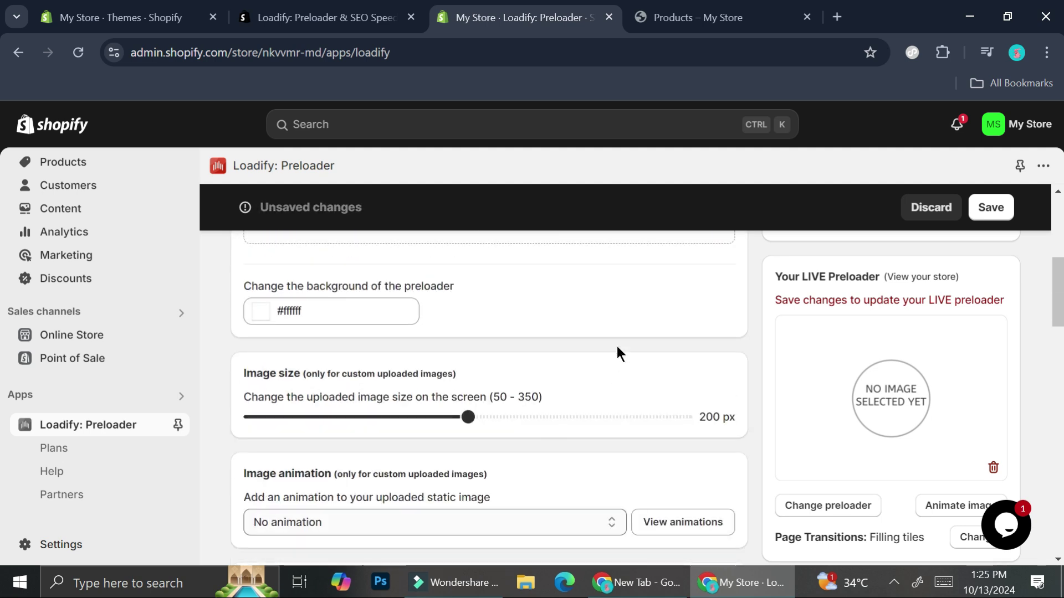
{"action": "scroll", "coordinate": [617, 347], "scroll_direction": "up", "scroll_amount": 3}
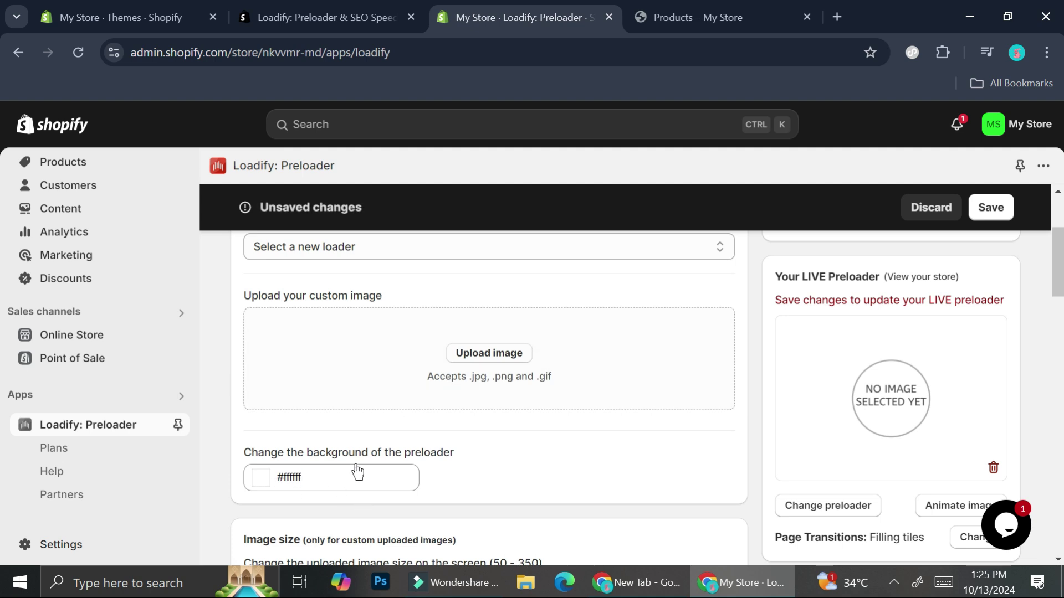
{"action": "left_click", "coordinate": [260, 480]}
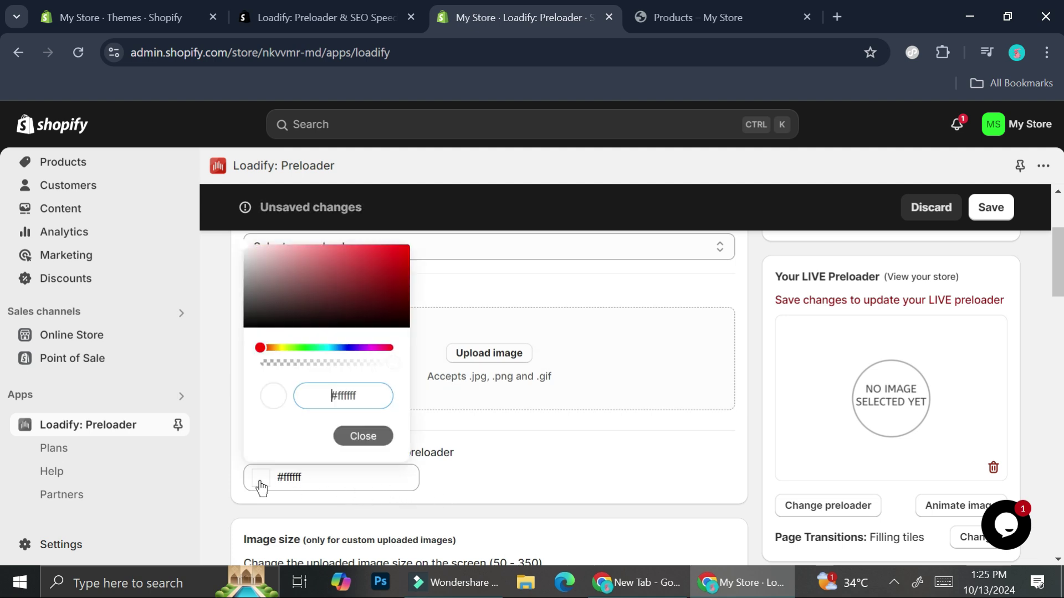
{"action": "left_click_drag", "start_coordinate": [269, 327], "coordinate": [224, 331]}
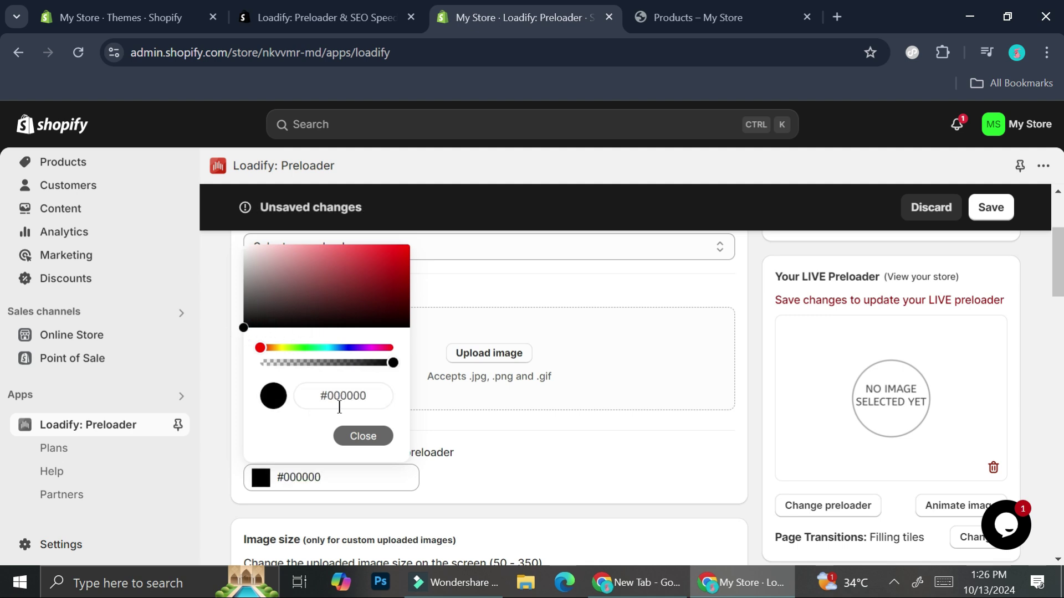
{"action": "left_click", "coordinate": [486, 437]}
{"action": "left_click", "coordinate": [989, 213]}
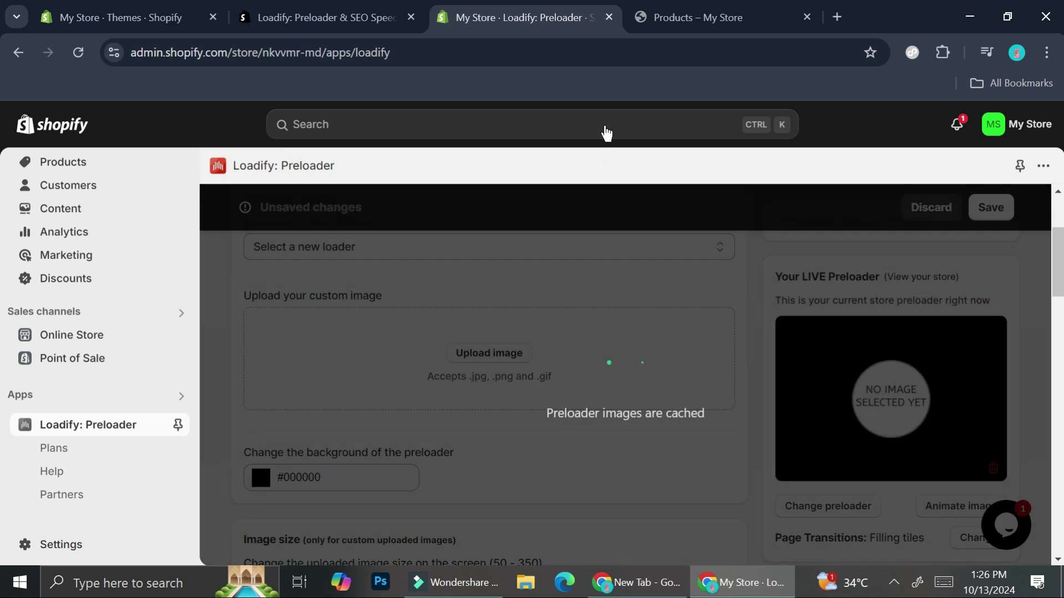
Step: Reload the storefront's Products page to test the black preloader background, and return to the Loadify settings
{"action": "scroll", "coordinate": [597, 370], "scroll_direction": "up", "scroll_amount": 3}
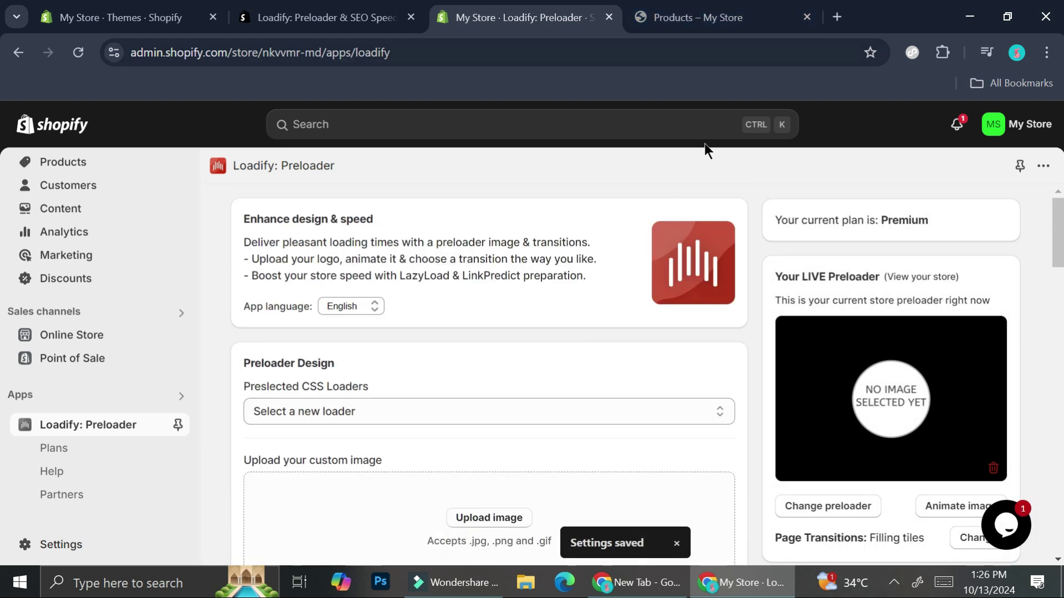
{"action": "left_click", "coordinate": [715, 17]}
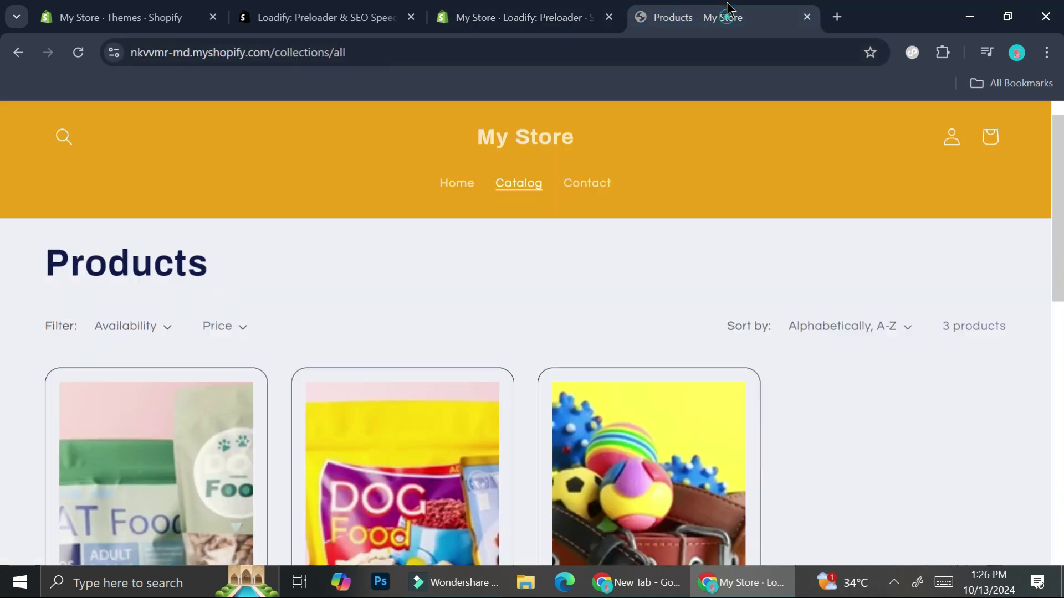
{"action": "left_click", "coordinate": [79, 54]}
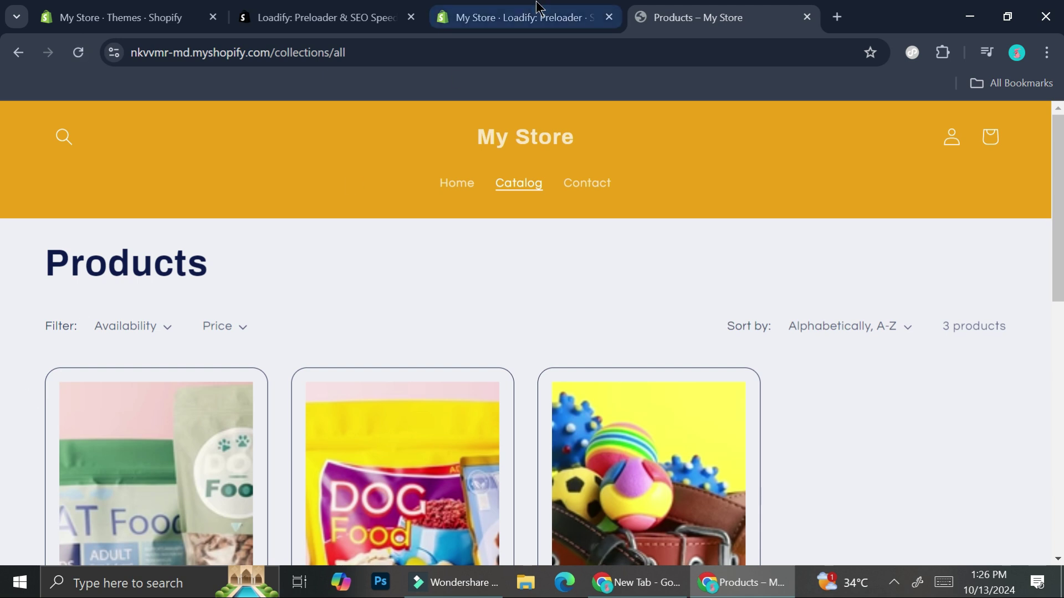
{"action": "left_click", "coordinate": [327, 17]}
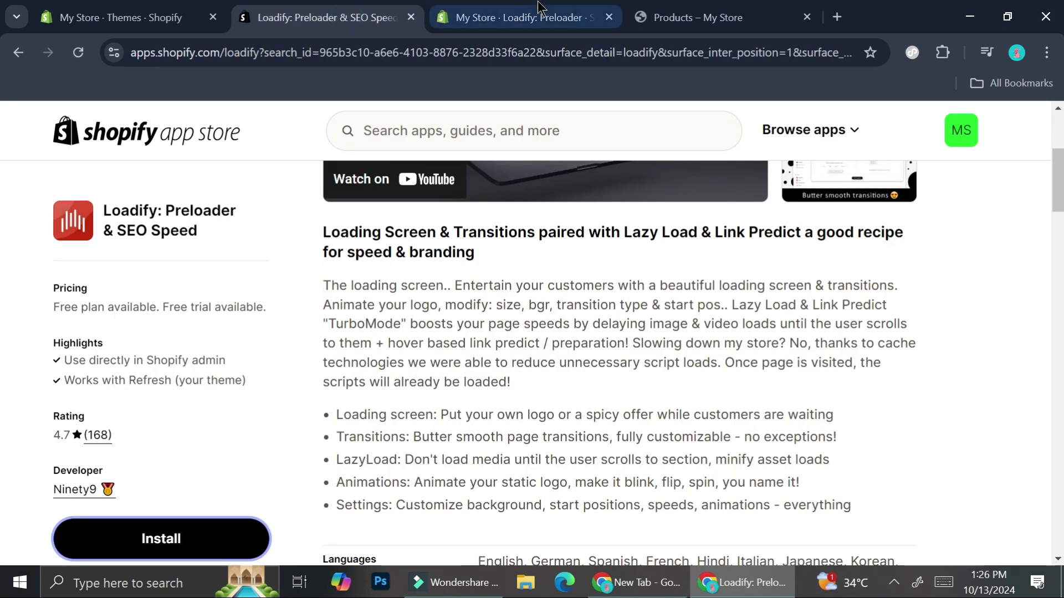
{"action": "left_click", "coordinate": [518, 17]}
Step: Review the Image size setting and the Image animation choices for custom uploaded images
{"action": "scroll", "coordinate": [366, 417], "scroll_direction": "down", "scroll_amount": 6}
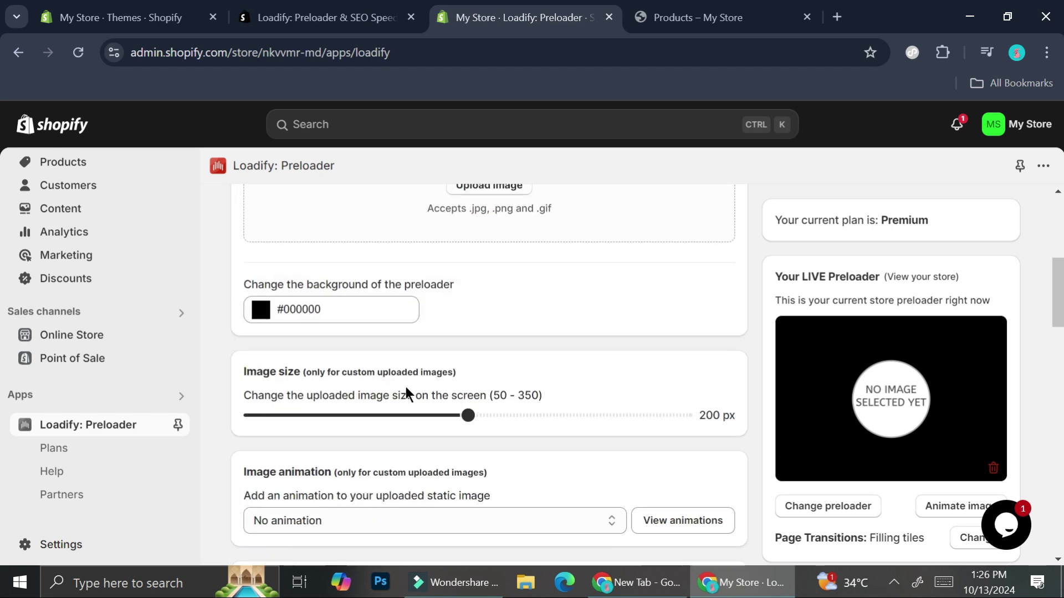
{"action": "scroll", "coordinate": [413, 388], "scroll_direction": "down", "scroll_amount": 3}
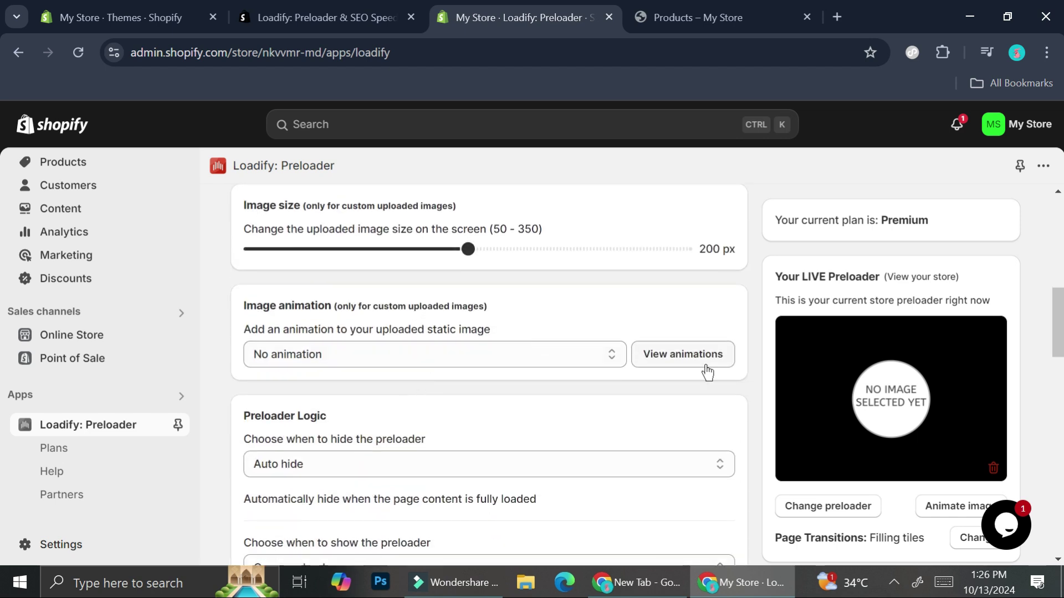
{"action": "left_click", "coordinate": [575, 348]}
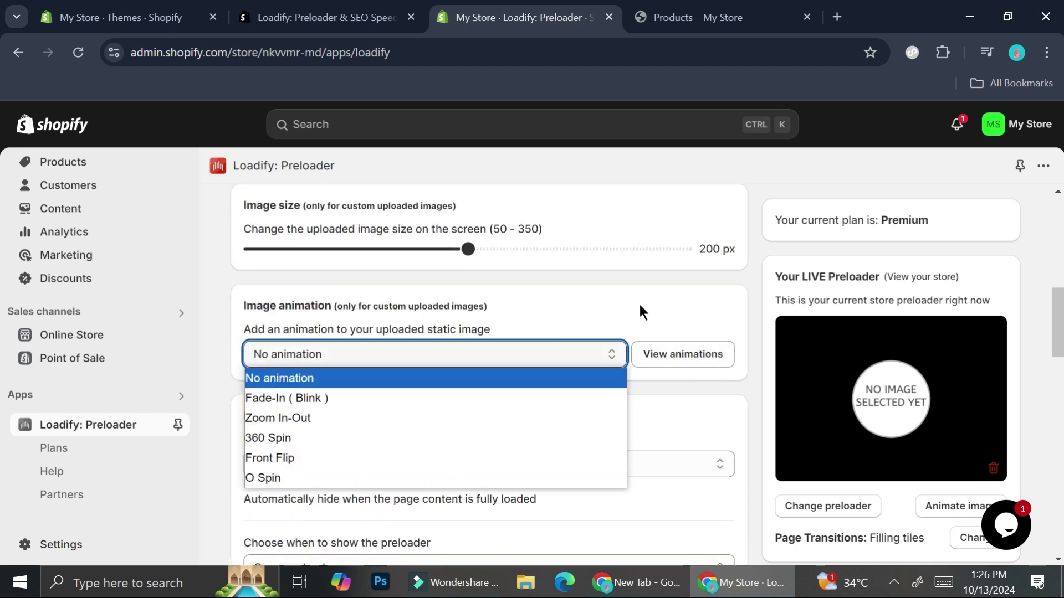
Step: Preview the "Paid - Colorful figures" CSS loader under Preloader Design, and select "Paid - Hamster" instead
{"action": "scroll", "coordinate": [554, 355], "scroll_direction": "up", "scroll_amount": 5}
{"action": "left_click", "coordinate": [461, 412]}
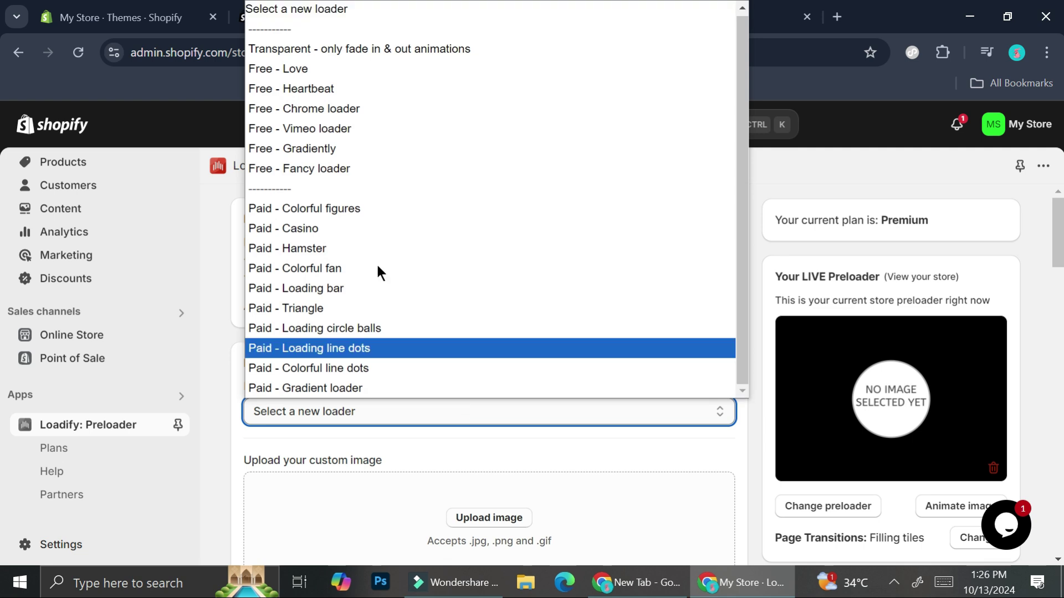
{"action": "left_click", "coordinate": [365, 209]}
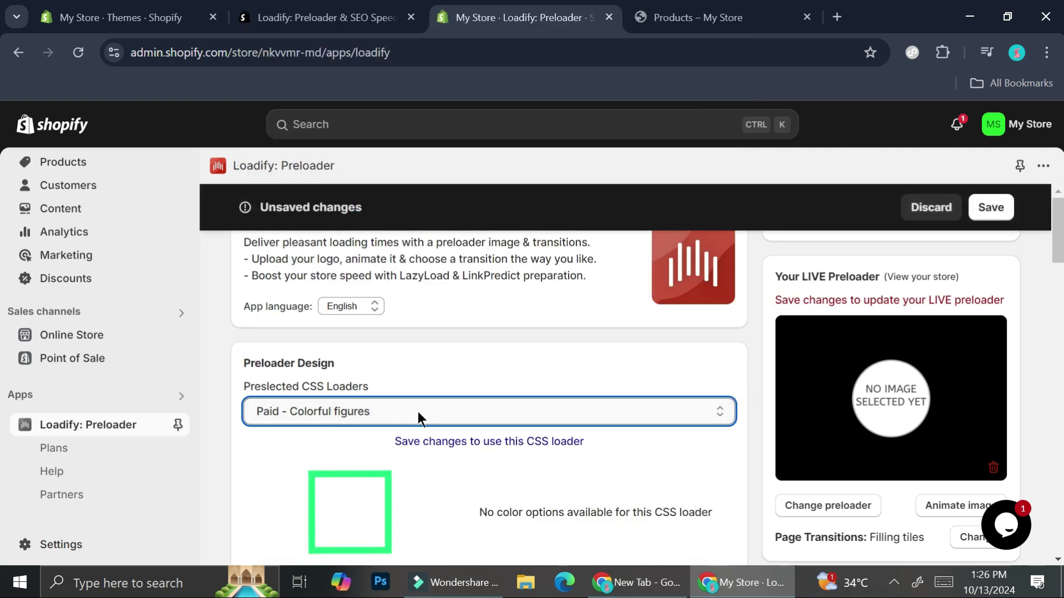
{"action": "scroll", "coordinate": [420, 407], "scroll_direction": "down", "scroll_amount": 2}
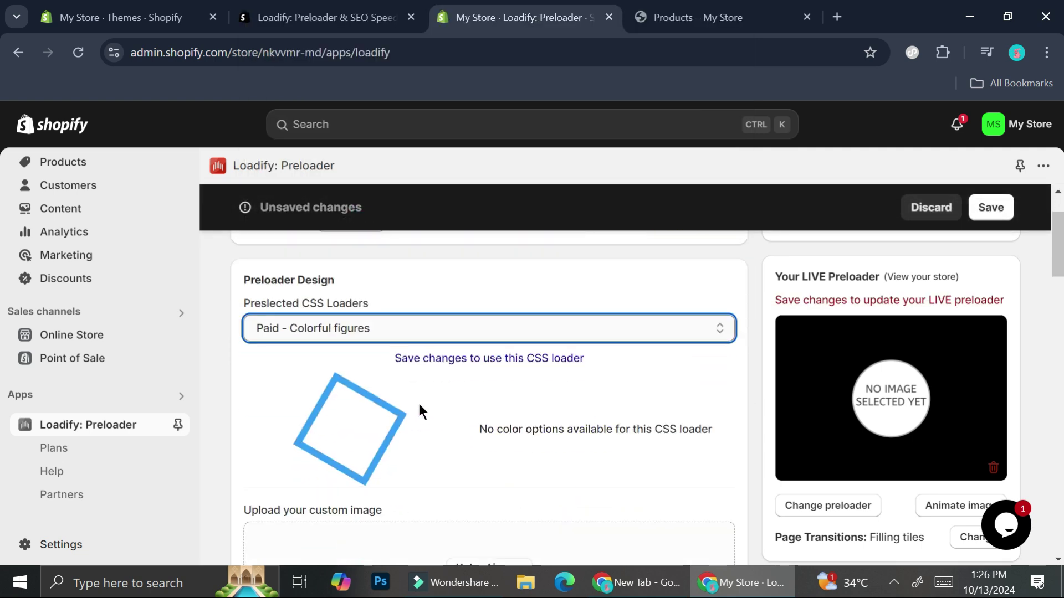
{"action": "left_click", "coordinate": [411, 327]}
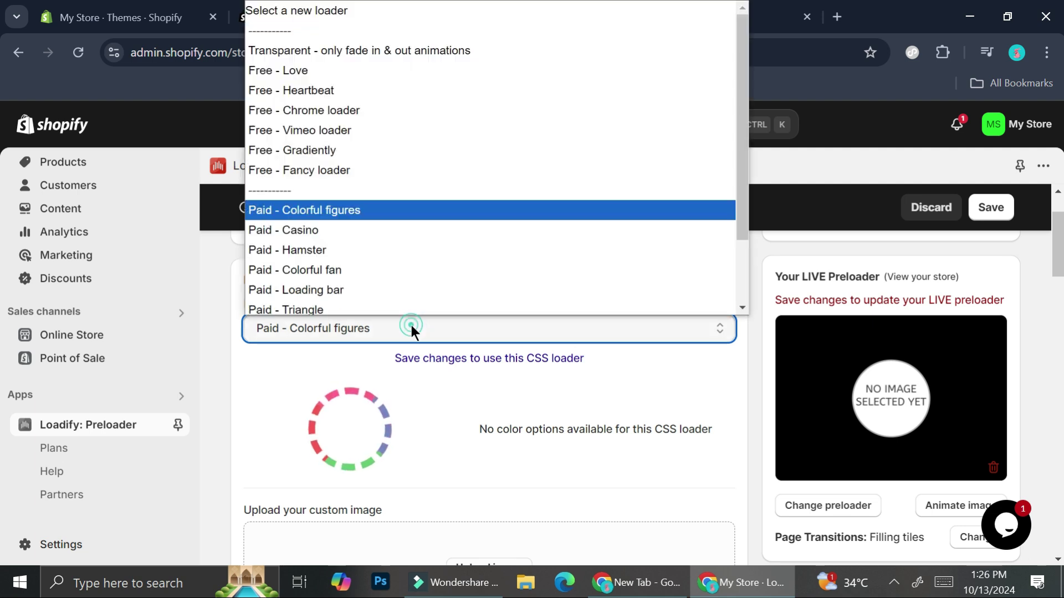
{"action": "left_click", "coordinate": [359, 251]}
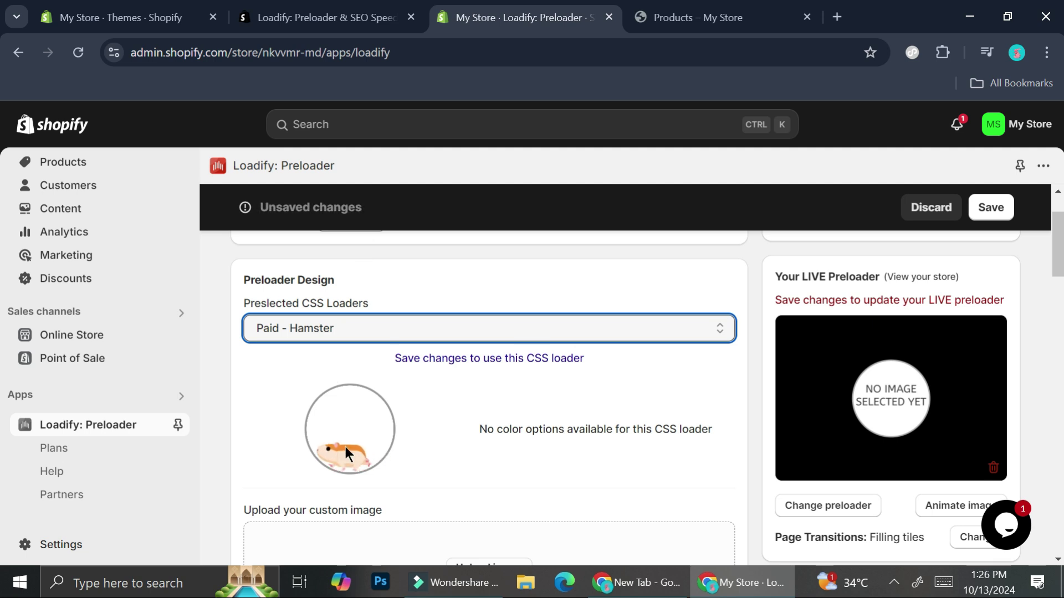
Step: Change the preloader's background color to white (#ffffff) and save the settings with the hamster loader
{"action": "left_click", "coordinate": [730, 7]}
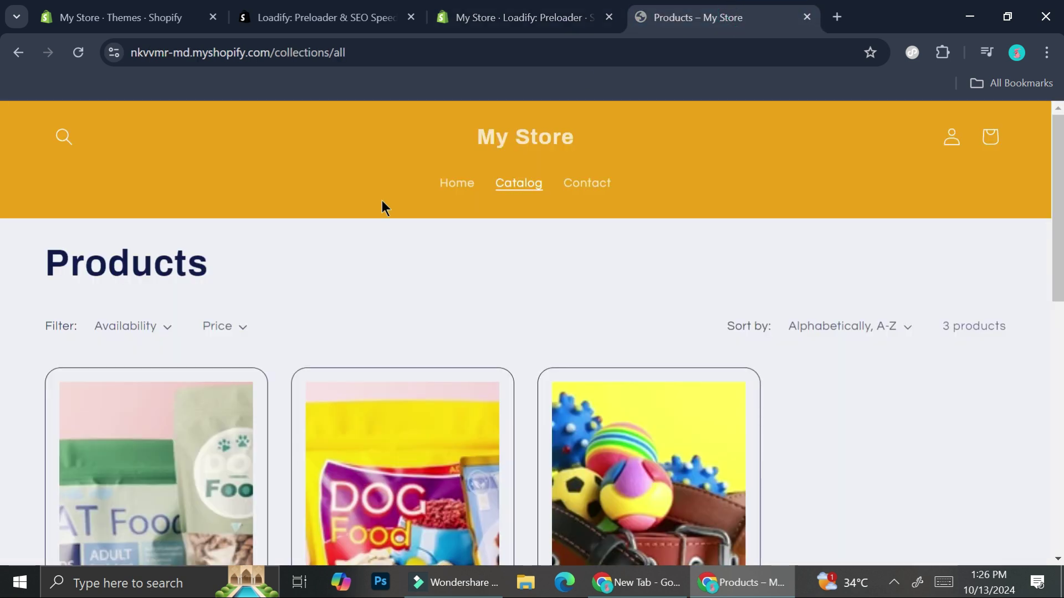
{"action": "left_click", "coordinate": [492, 17]}
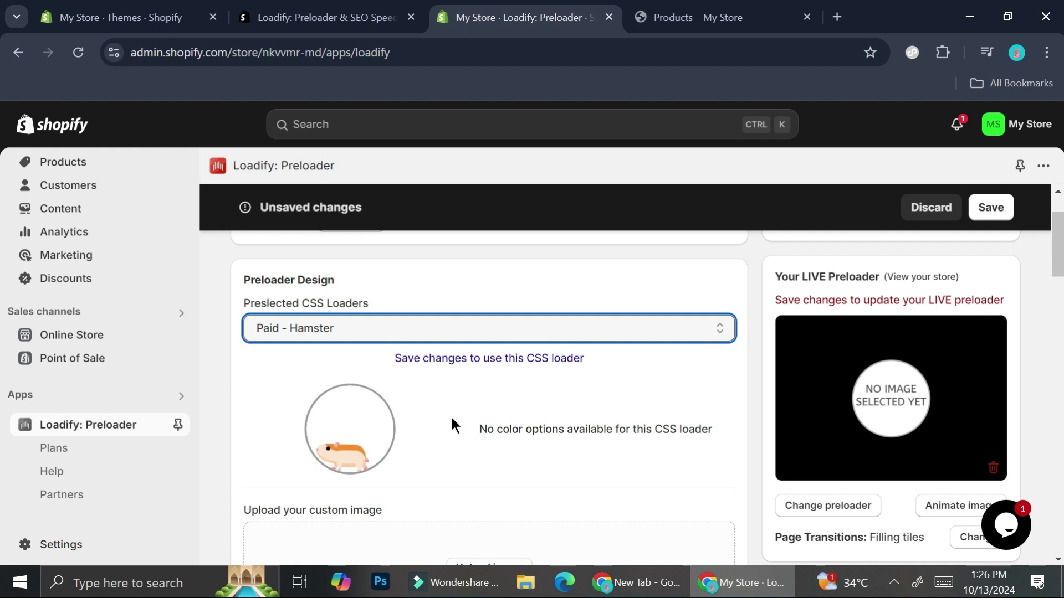
{"action": "scroll", "coordinate": [615, 383], "scroll_direction": "down", "scroll_amount": 3}
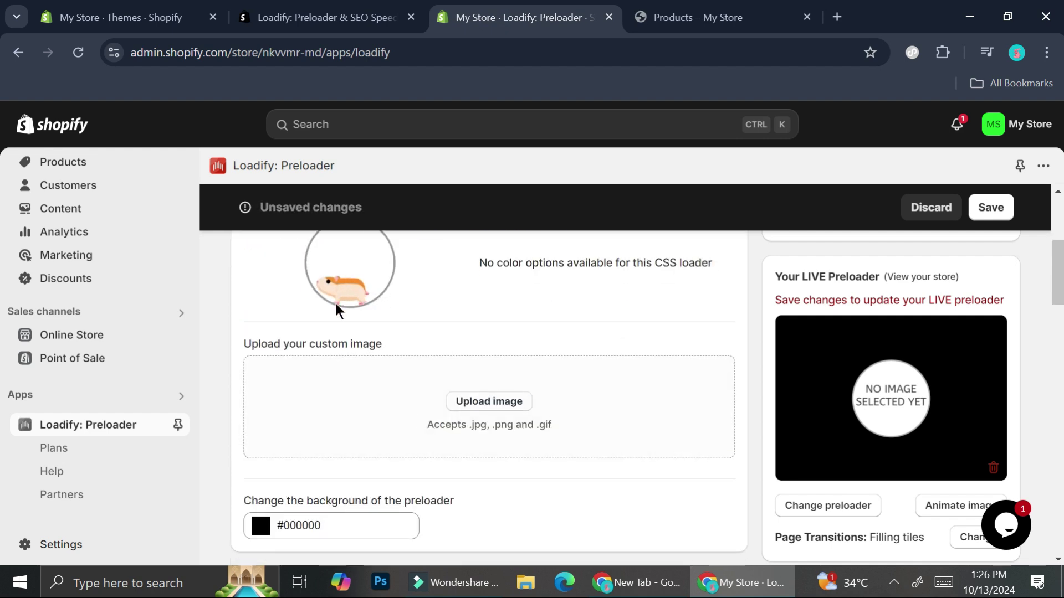
{"action": "left_click", "coordinate": [292, 535]}
{"action": "left_click_drag", "start_coordinate": [244, 373], "coordinate": [245, 274]}
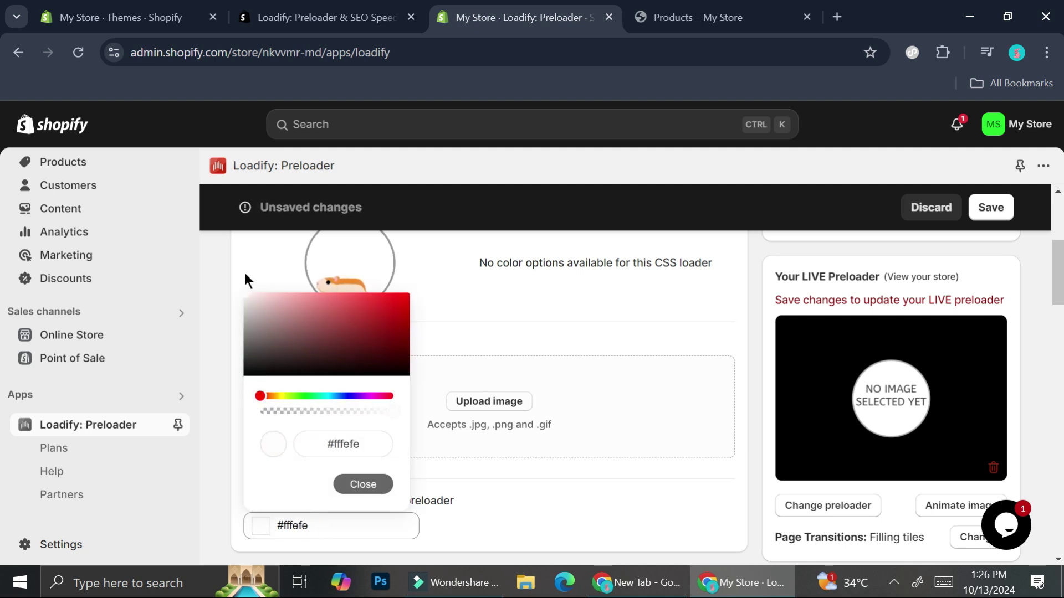
{"action": "left_click", "coordinate": [523, 480]}
{"action": "left_click", "coordinate": [990, 207]}
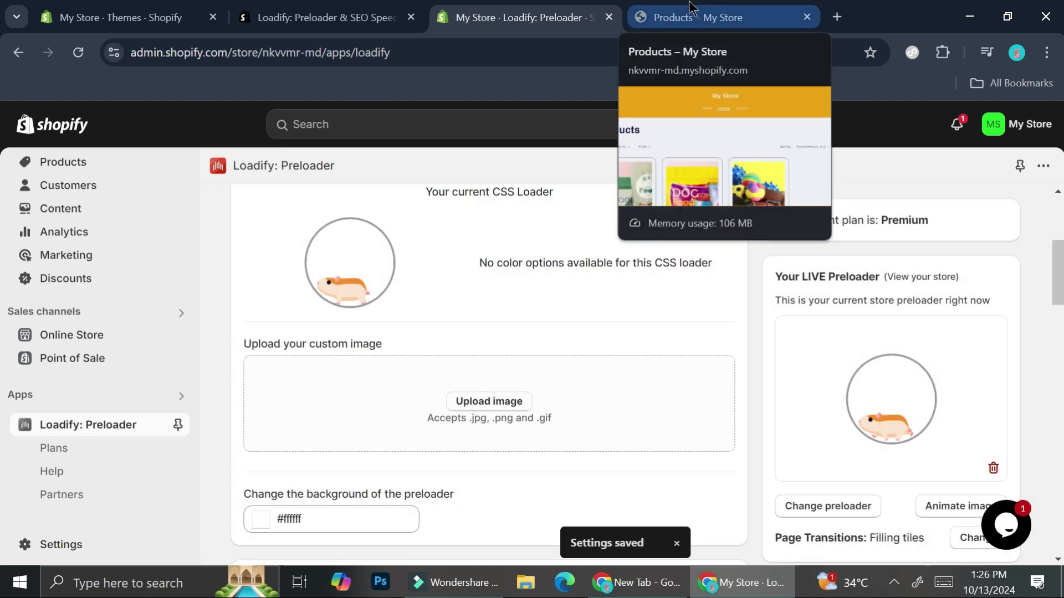
Step: Reload the storefront's Products page to test the hamster loader, and return to the Loadify settings
{"action": "left_click", "coordinate": [690, 11]}
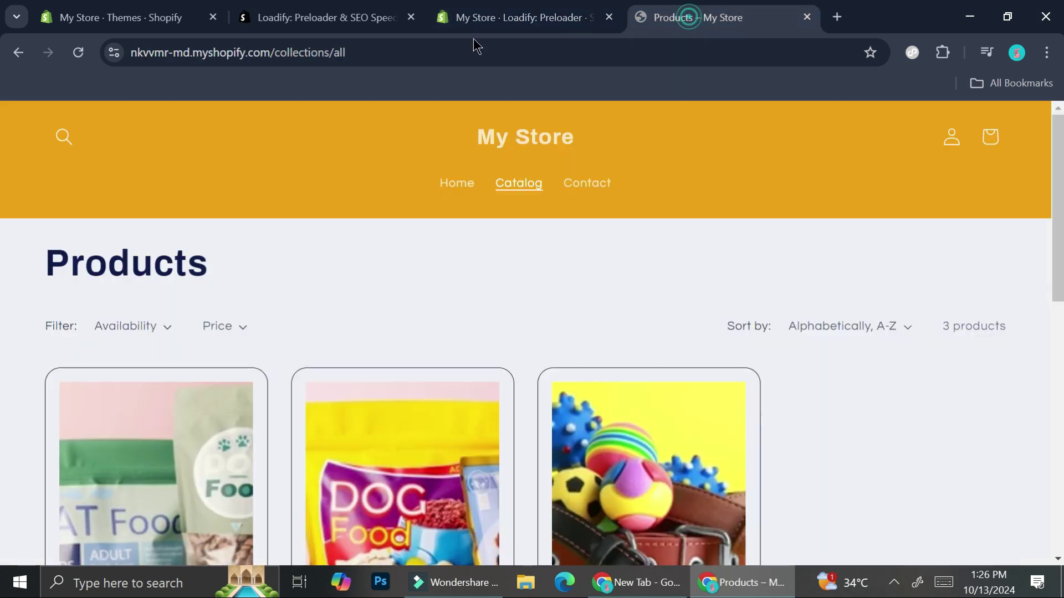
{"action": "left_click", "coordinate": [72, 48]}
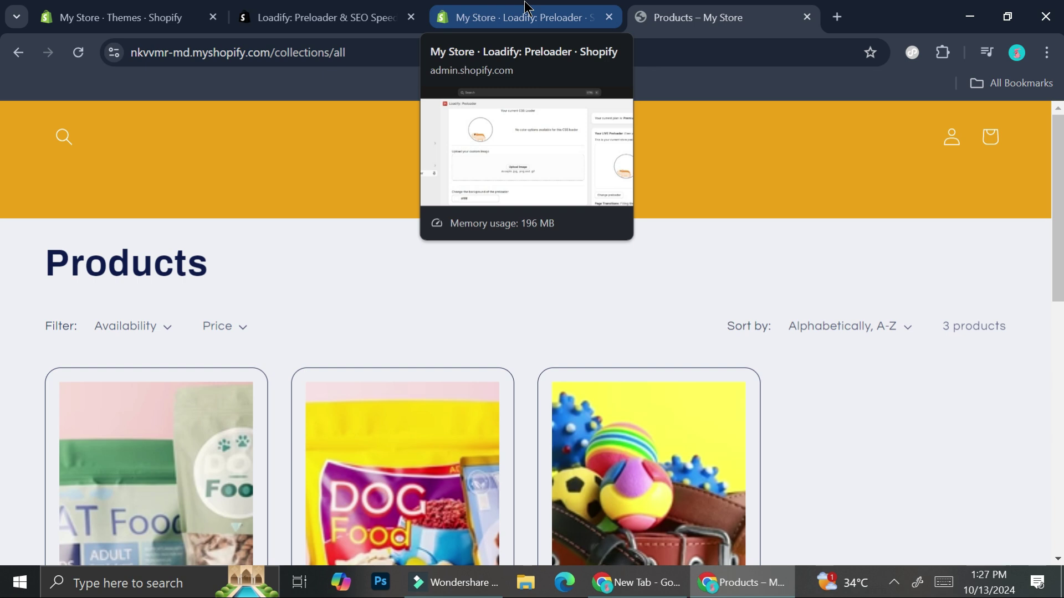
{"action": "left_click", "coordinate": [472, 18]}
Step: Review the custom image upload, image size, Image animation choices and Preloader Logic settings
{"action": "scroll", "coordinate": [461, 341], "scroll_direction": "down", "scroll_amount": 3}
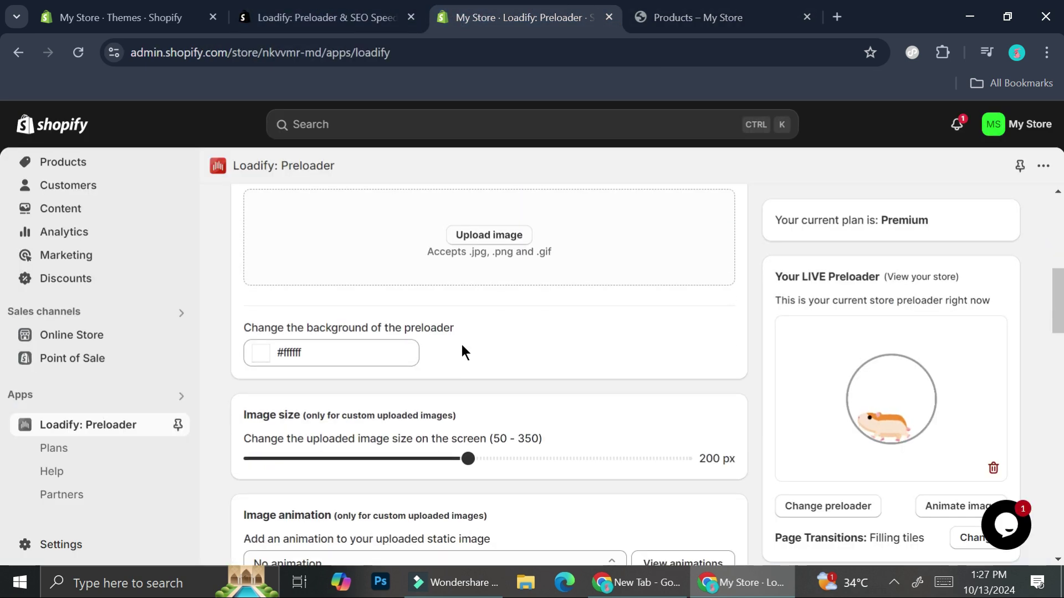
{"action": "scroll", "coordinate": [467, 341], "scroll_direction": "up", "scroll_amount": 2}
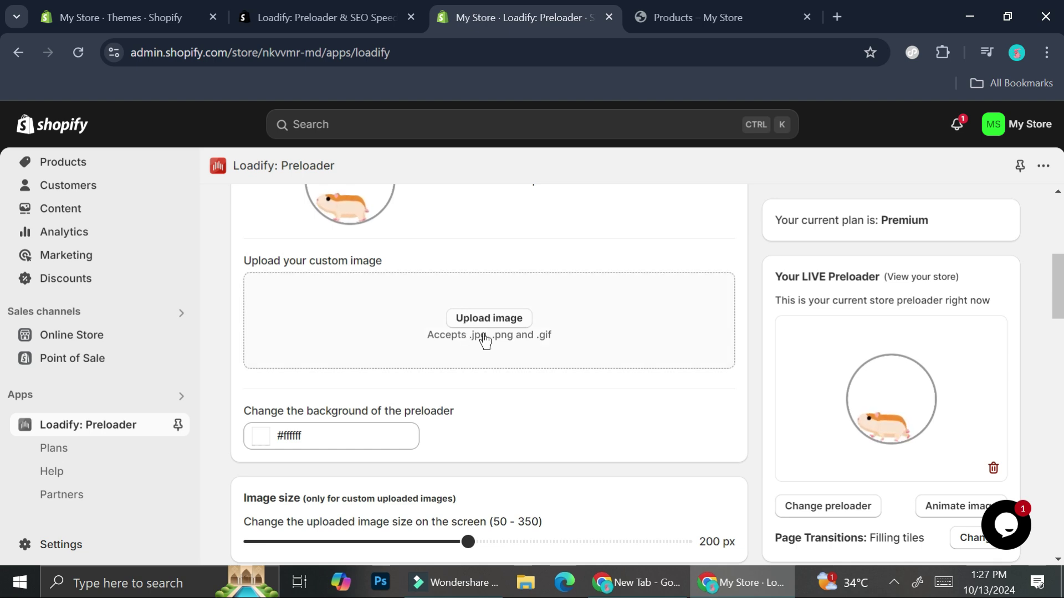
{"action": "scroll", "coordinate": [534, 363], "scroll_direction": "down", "scroll_amount": 5}
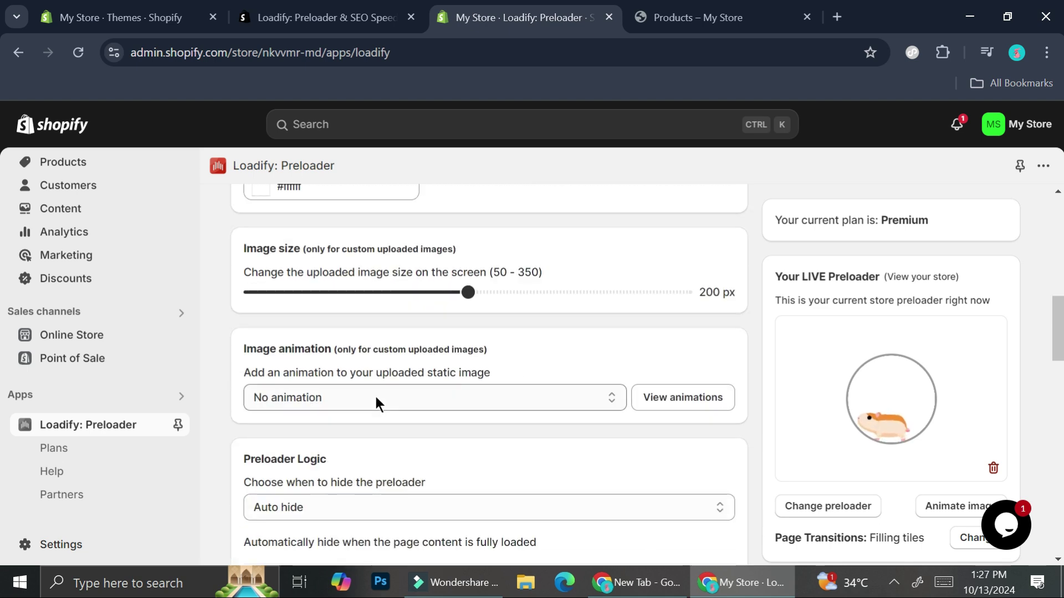
{"action": "left_click", "coordinate": [376, 399]}
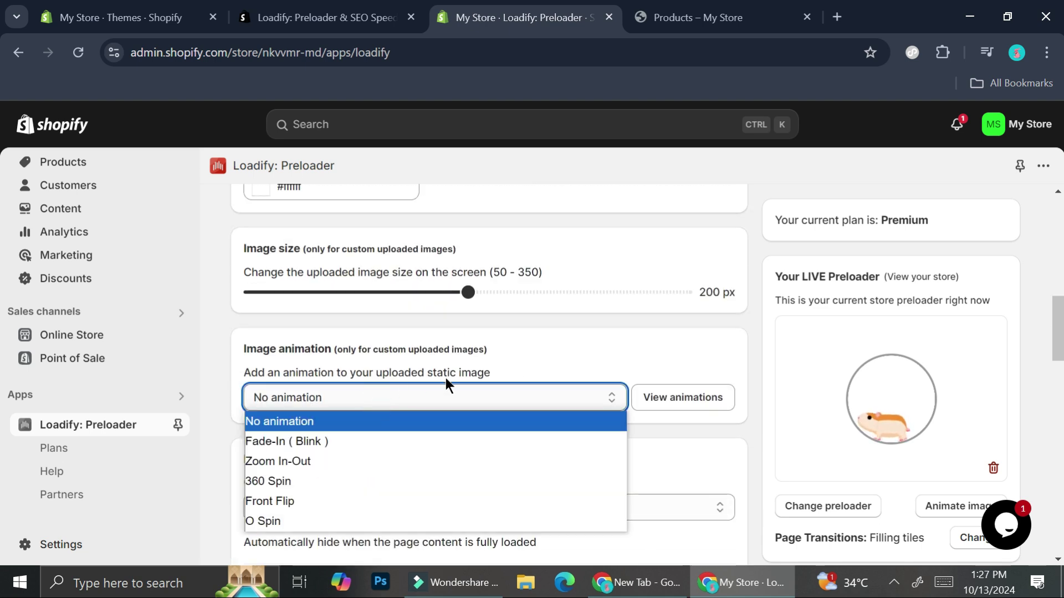
{"action": "left_click", "coordinate": [588, 355]}
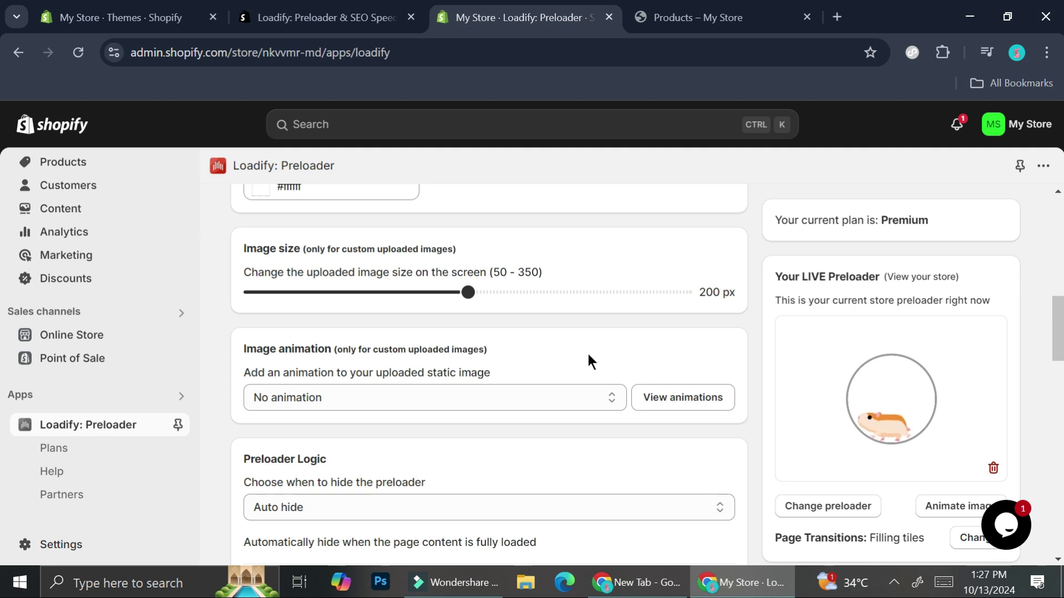
{"action": "scroll", "coordinate": [588, 361], "scroll_direction": "down", "scroll_amount": 3}
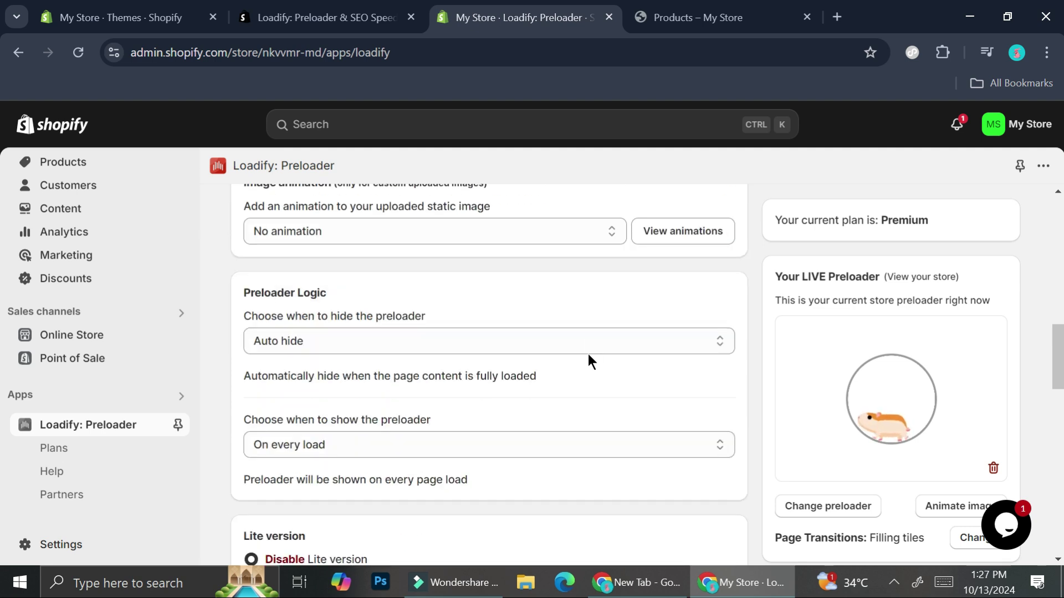
Step: Test the preloader and page transition on the storefront by opening the home page and the Catalog page
{"action": "left_click", "coordinate": [704, 17]}
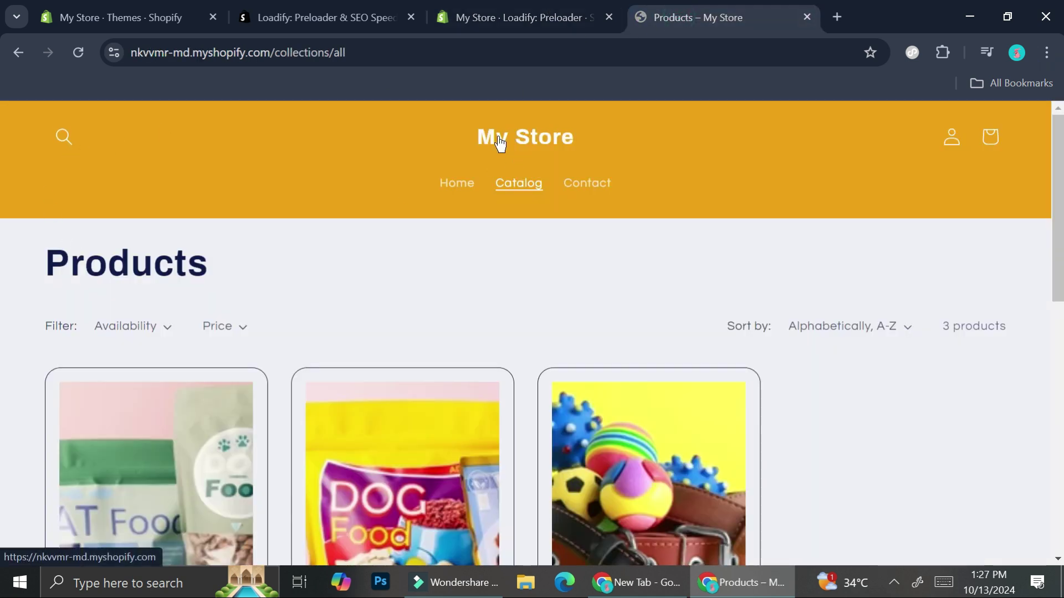
{"action": "left_click", "coordinate": [509, 139]}
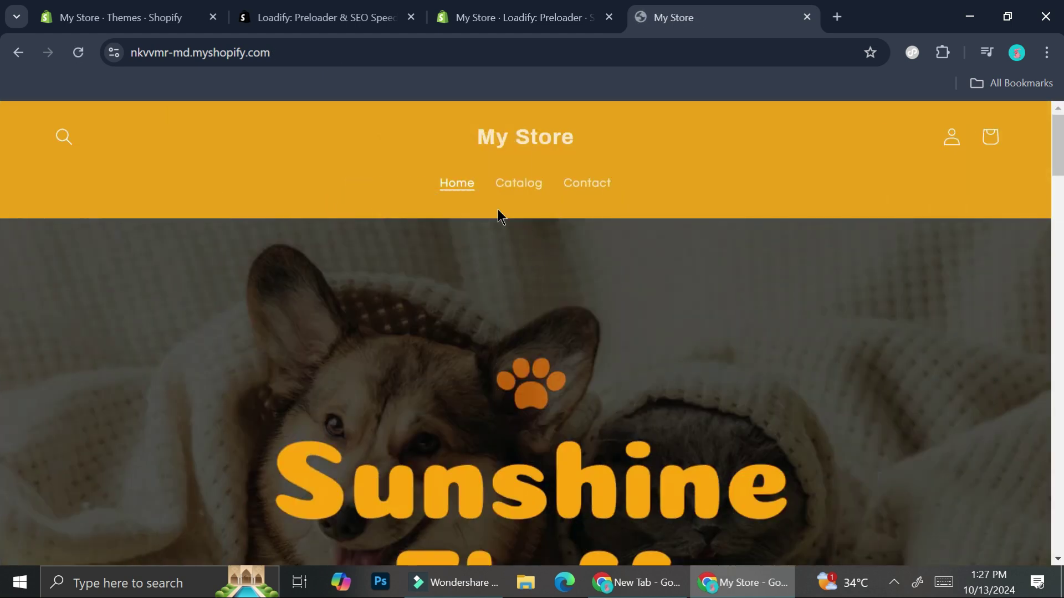
{"action": "left_click", "coordinate": [526, 183]}
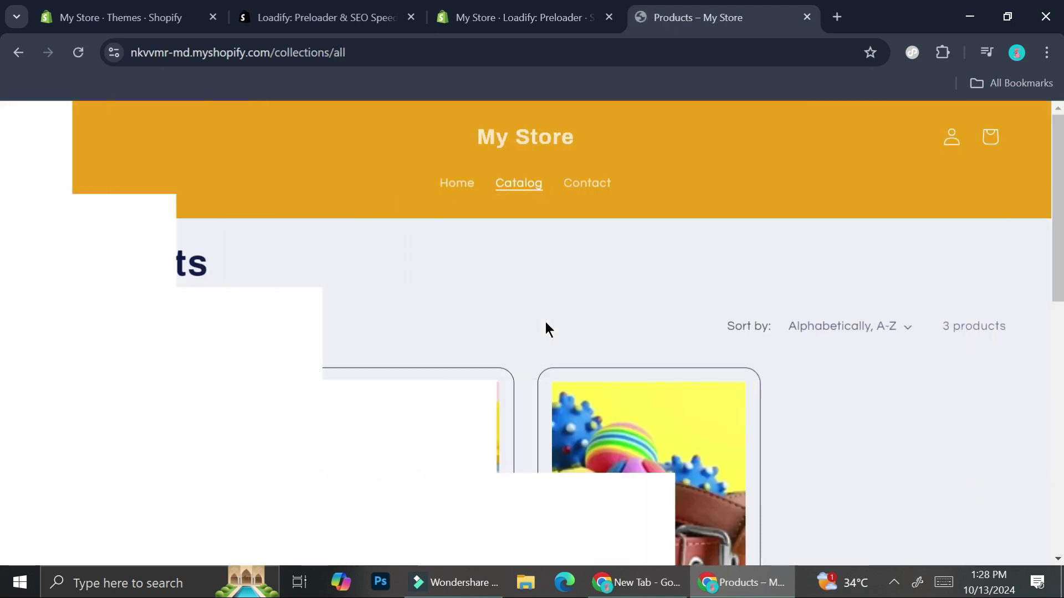
{"action": "scroll", "coordinate": [546, 324], "scroll_direction": "down", "scroll_amount": 3}
{"action": "scroll", "coordinate": [546, 324], "scroll_direction": "up", "scroll_amount": 3}
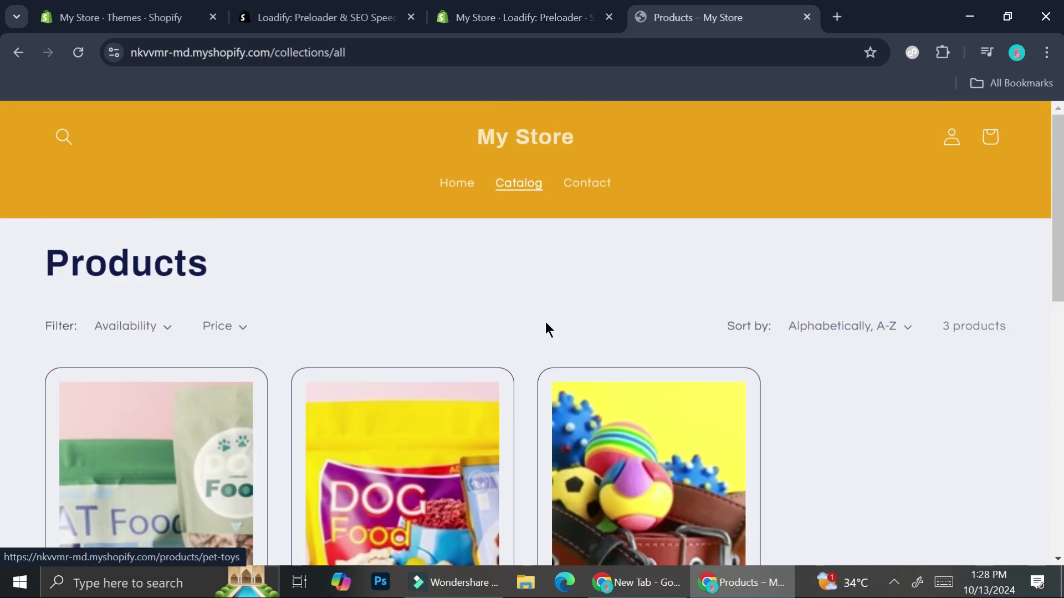